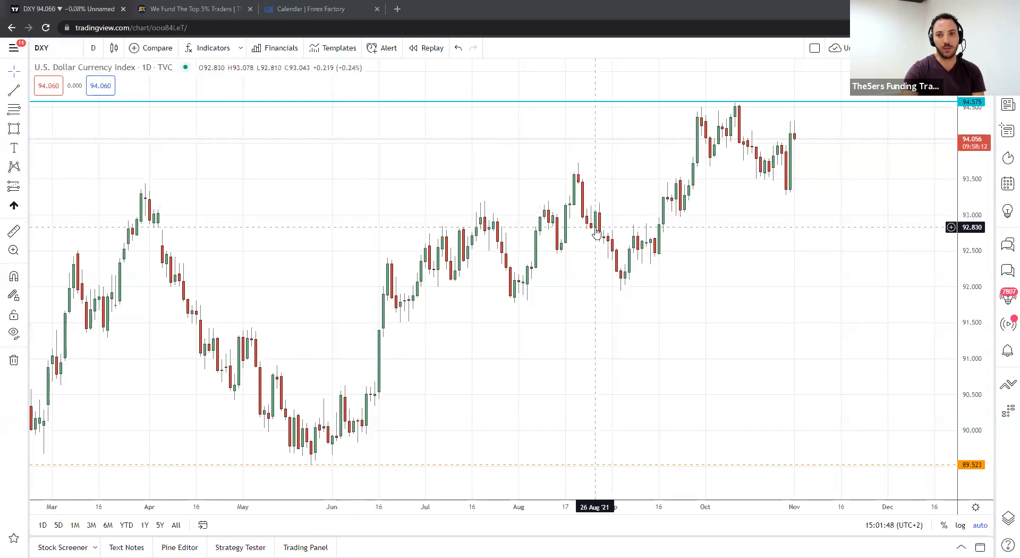
Bring up The5ers $100K Bootcamp page, select its web address, then return to the DXY chart.
{"action": "scroll", "coordinate": [597, 232], "scroll_direction": "down", "scroll_amount": 1}
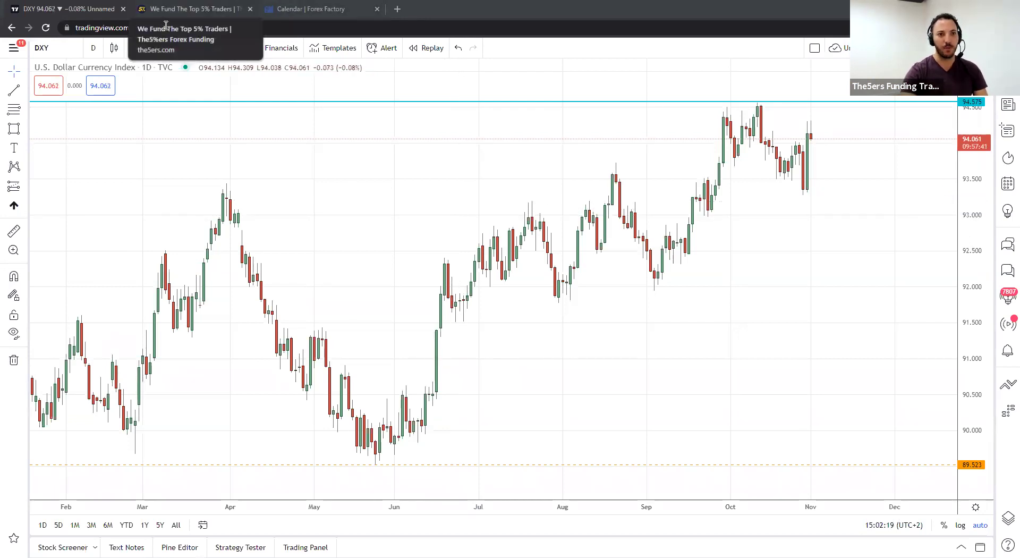
{"action": "left_click", "coordinate": [207, 8]}
{"action": "left_click", "coordinate": [165, 28]}
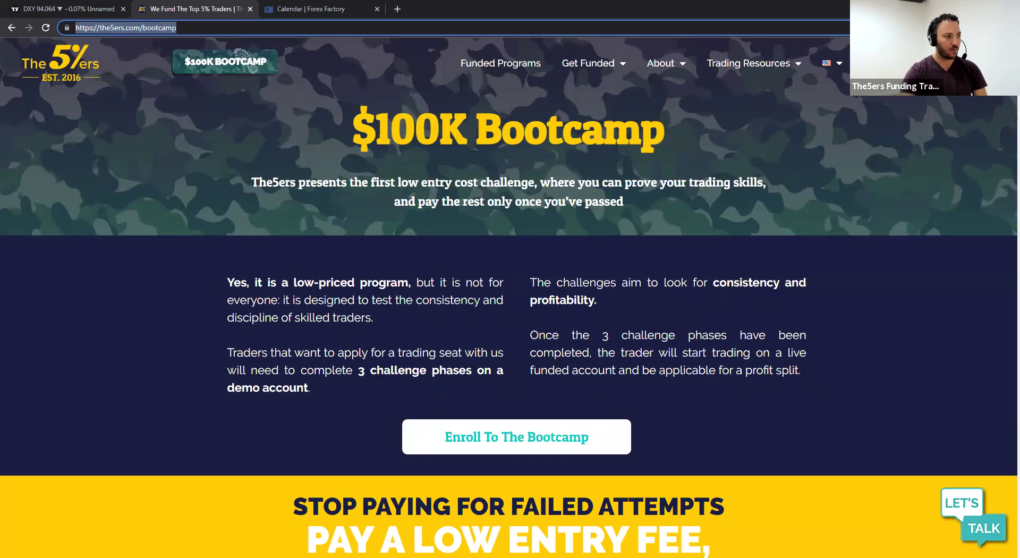
{"action": "key", "text": "alt+Tab"}
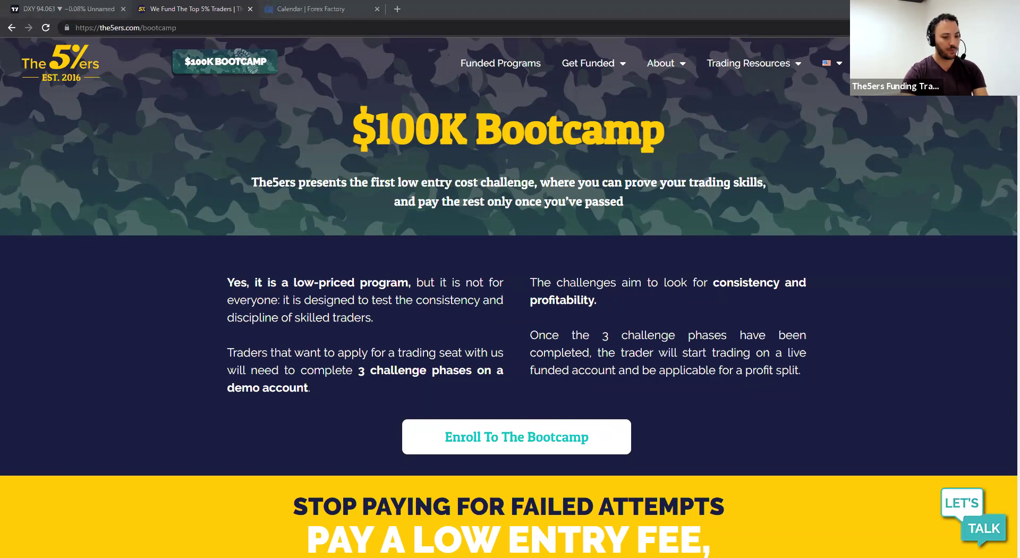
{"action": "left_click", "coordinate": [80, 9]}
Zoom the DXY daily chart out to 2020–2021 and select the cyan 94.58 level.
{"action": "scroll", "coordinate": [538, 183], "scroll_direction": "down", "scroll_amount": 3}
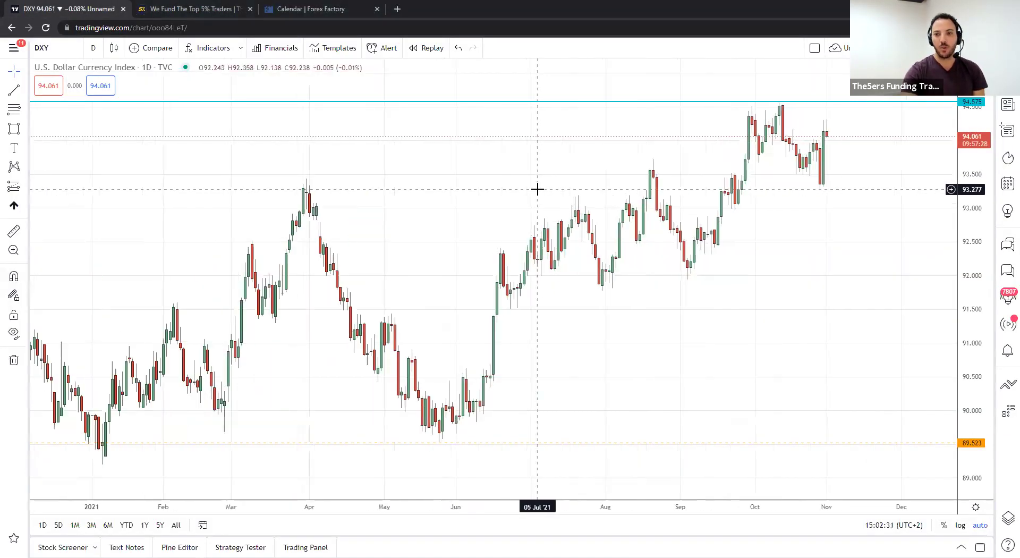
{"action": "scroll", "coordinate": [537, 189], "scroll_direction": "up", "scroll_amount": 5}
{"action": "scroll", "coordinate": [537, 189], "scroll_direction": "down", "scroll_amount": 4}
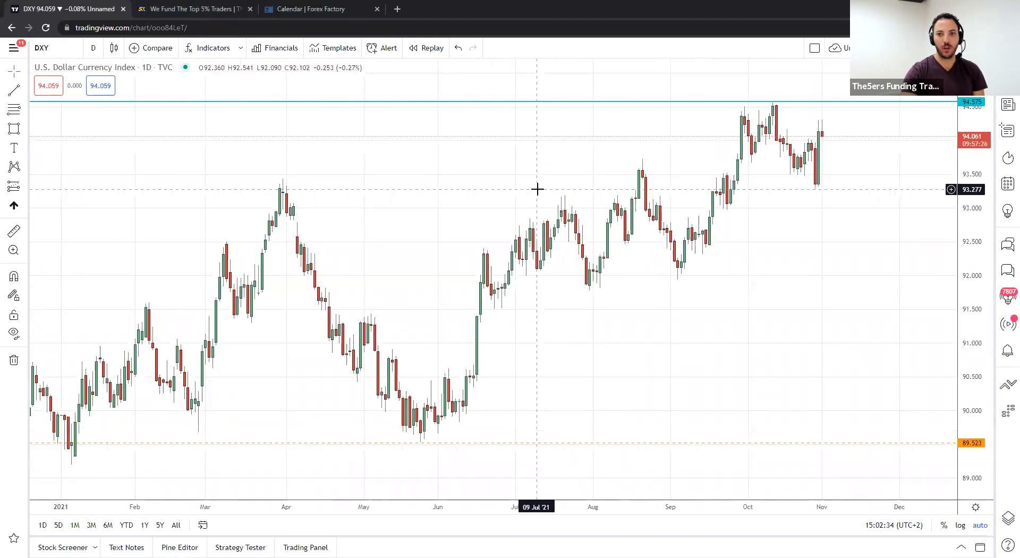
{"action": "scroll", "coordinate": [523, 191], "scroll_direction": "up", "scroll_amount": 1}
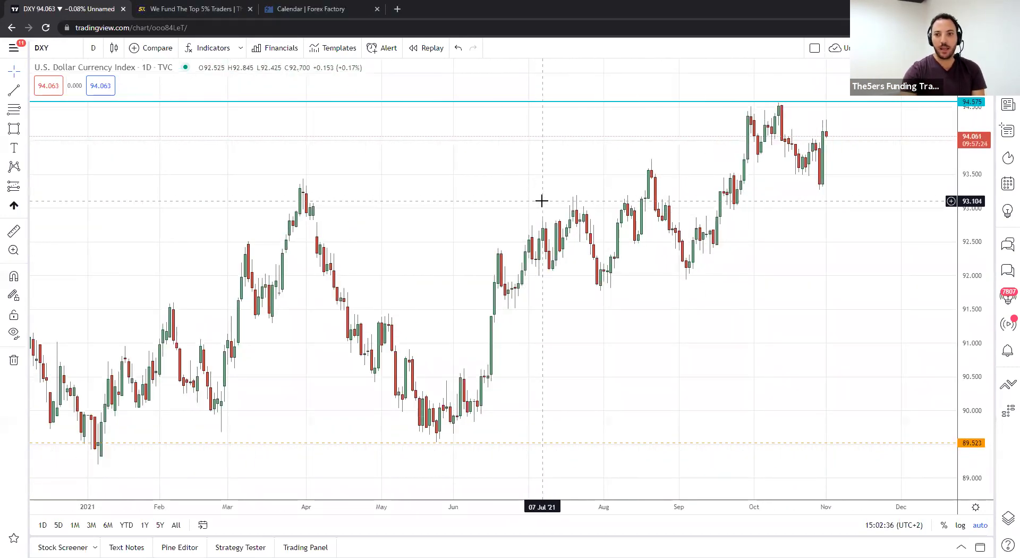
{"action": "scroll", "coordinate": [488, 332], "scroll_direction": "down", "scroll_amount": 1}
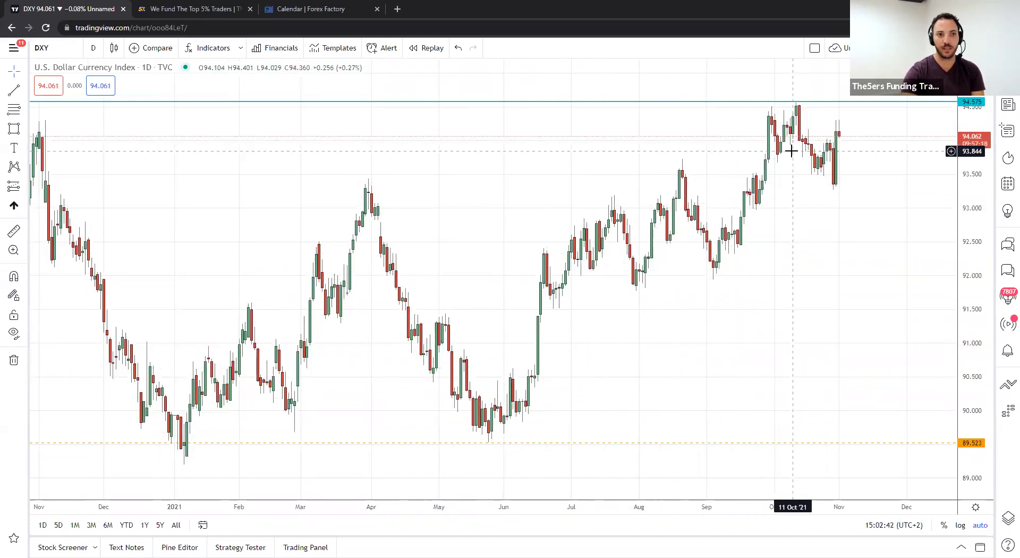
{"action": "scroll", "coordinate": [788, 319], "scroll_direction": "up", "scroll_amount": 4}
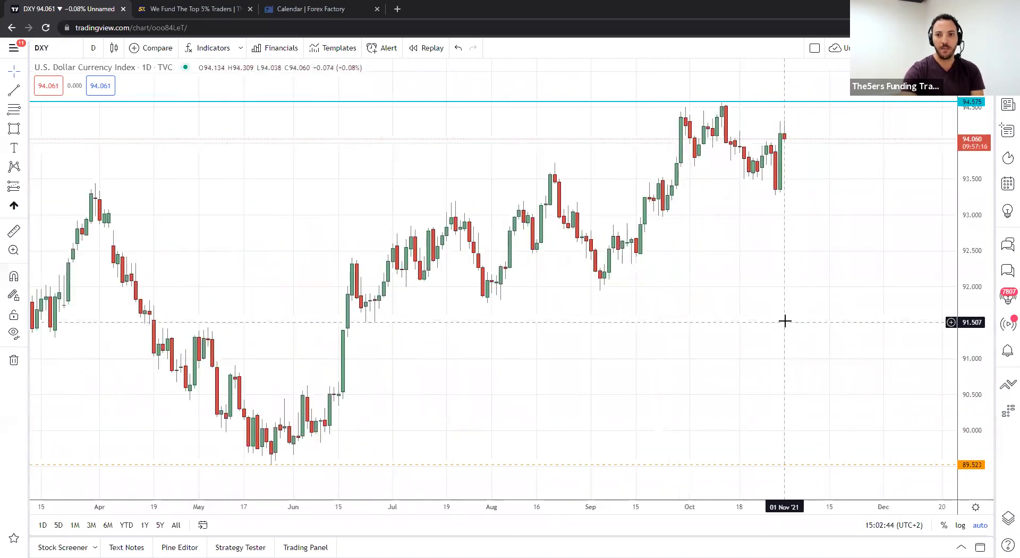
{"action": "left_click", "coordinate": [727, 101]}
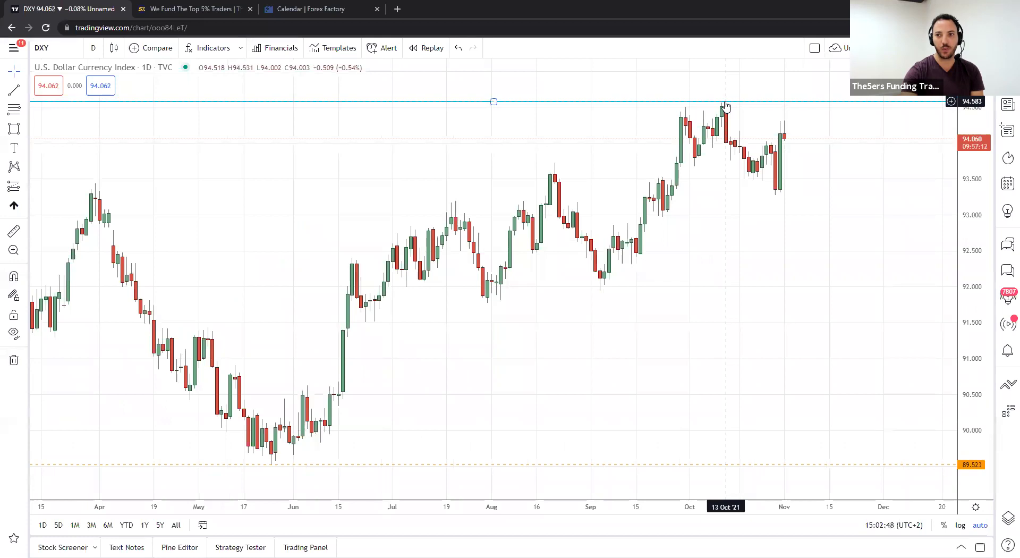
Start a trend line at the June 2020 price near 95.8.
{"action": "scroll", "coordinate": [553, 218], "scroll_direction": "down", "scroll_amount": 5}
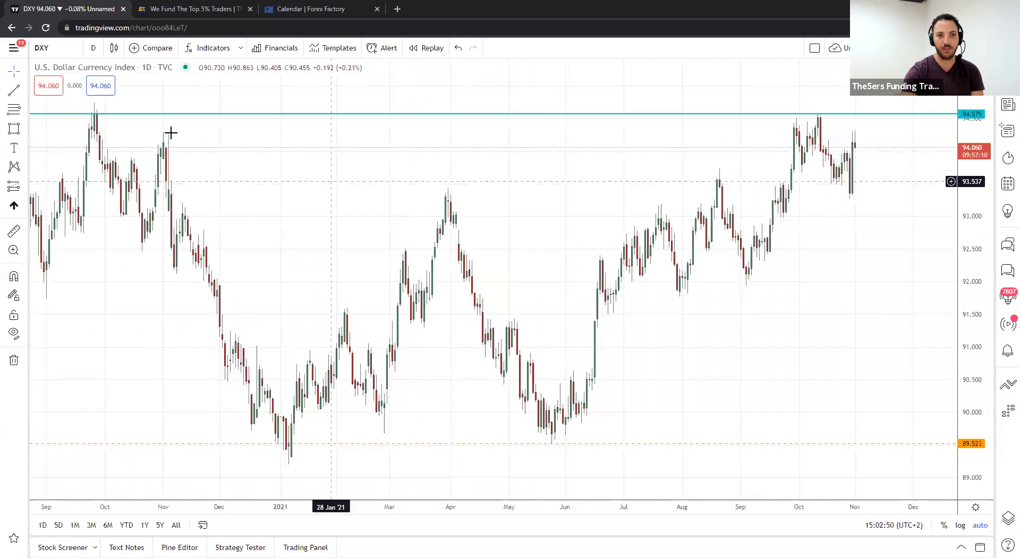
{"action": "scroll", "coordinate": [376, 311], "scroll_direction": "up", "scroll_amount": 2}
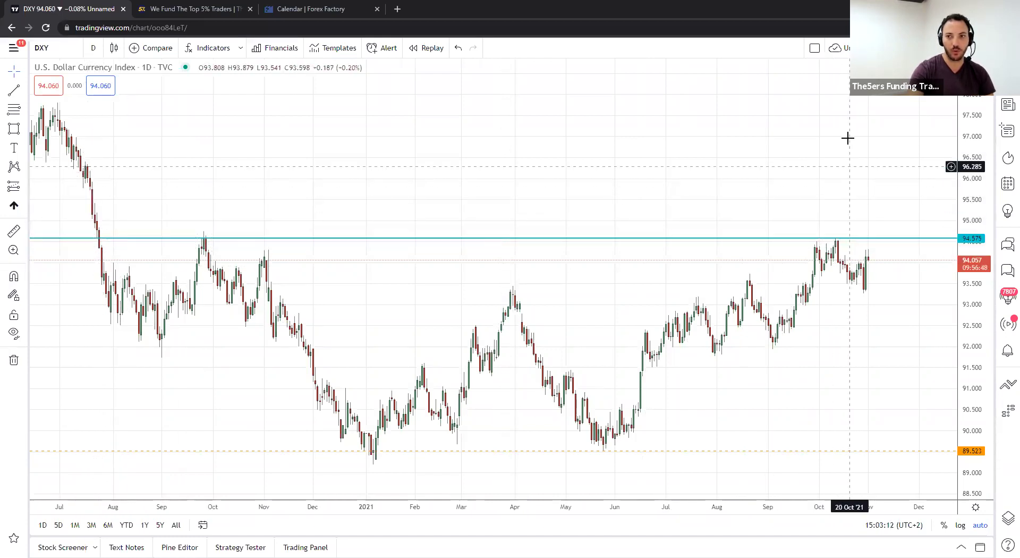
{"action": "scroll", "coordinate": [449, 305], "scroll_direction": "down", "scroll_amount": 2}
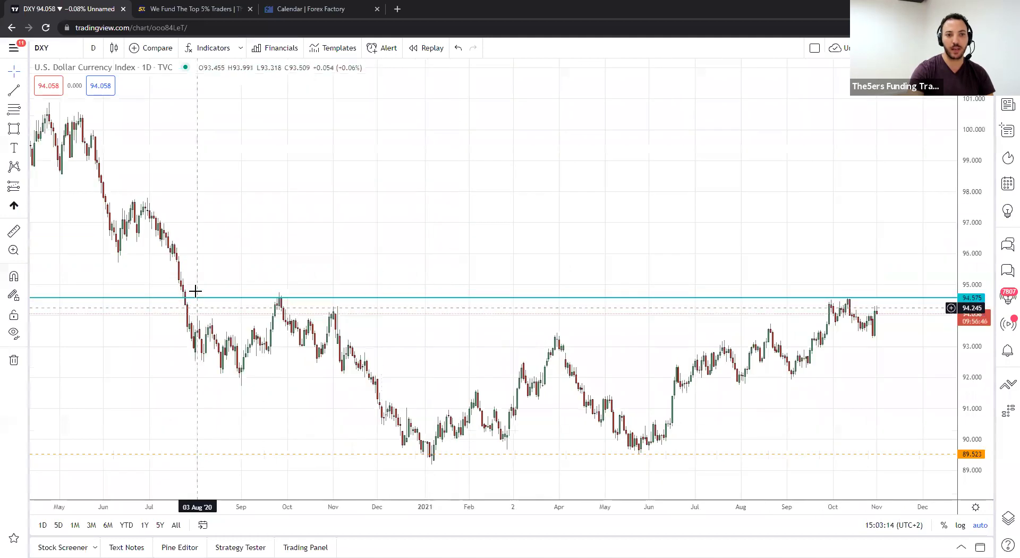
{"action": "key", "text": "alt+t"}
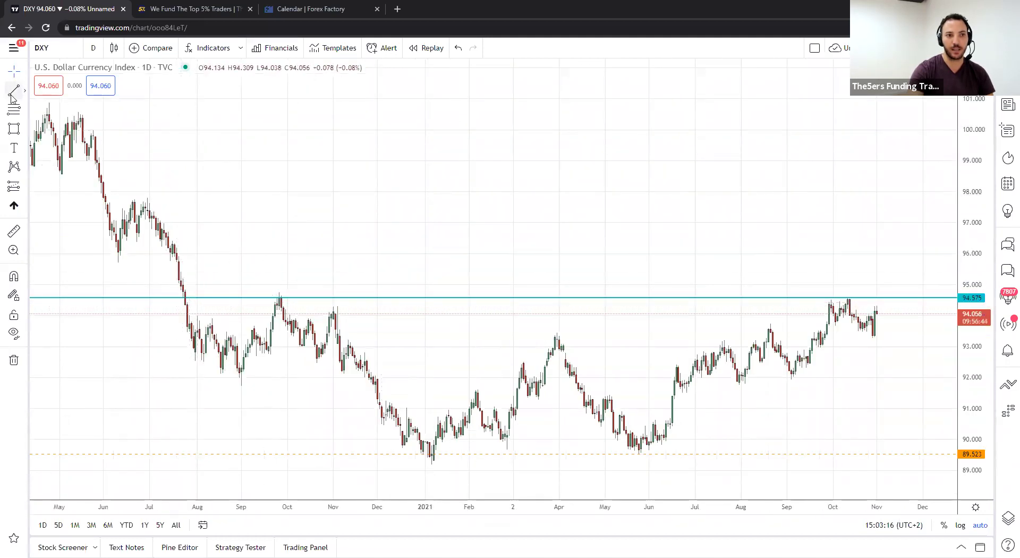
{"action": "left_click", "coordinate": [120, 260]}
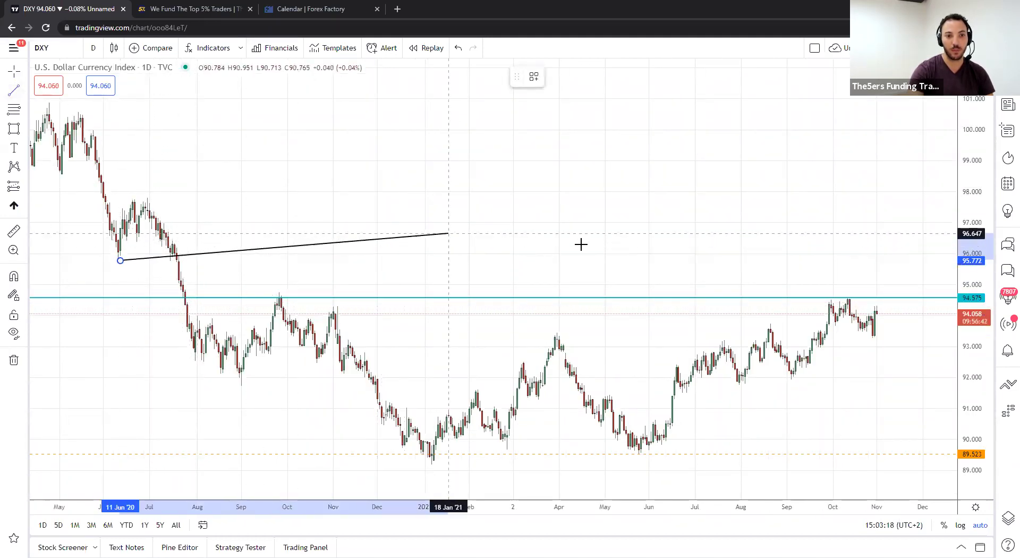
End the black level near 95.77 flat across to early December 2021.
{"action": "left_click", "coordinate": [933, 261]}
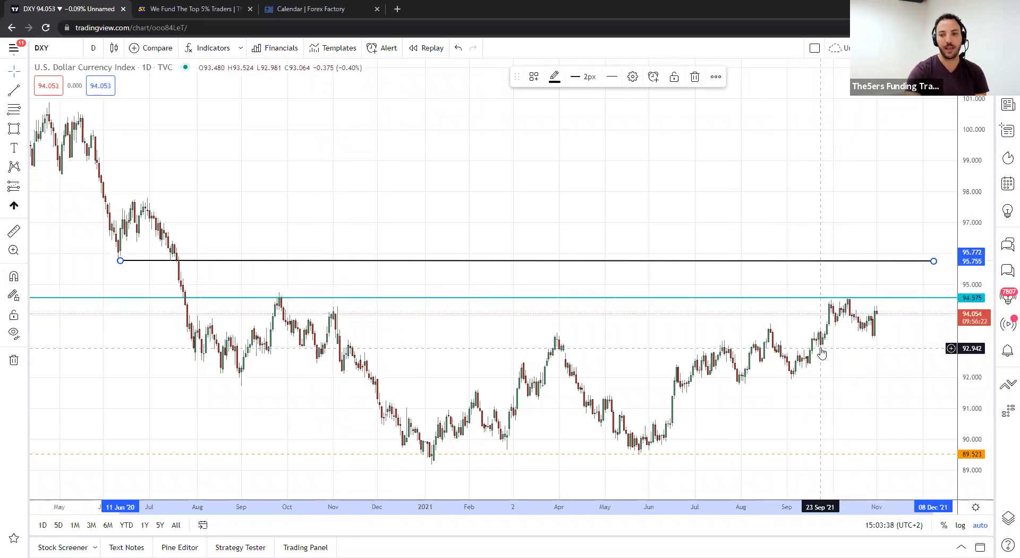
{"action": "scroll", "coordinate": [861, 353], "scroll_direction": "up", "scroll_amount": 5}
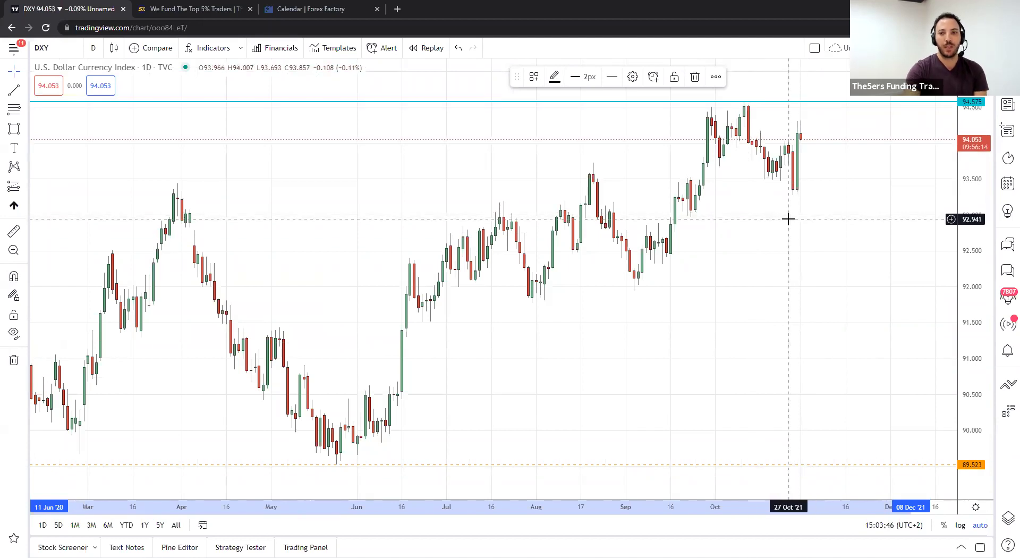
{"action": "scroll", "coordinate": [786, 219], "scroll_direction": "up", "scroll_amount": 1}
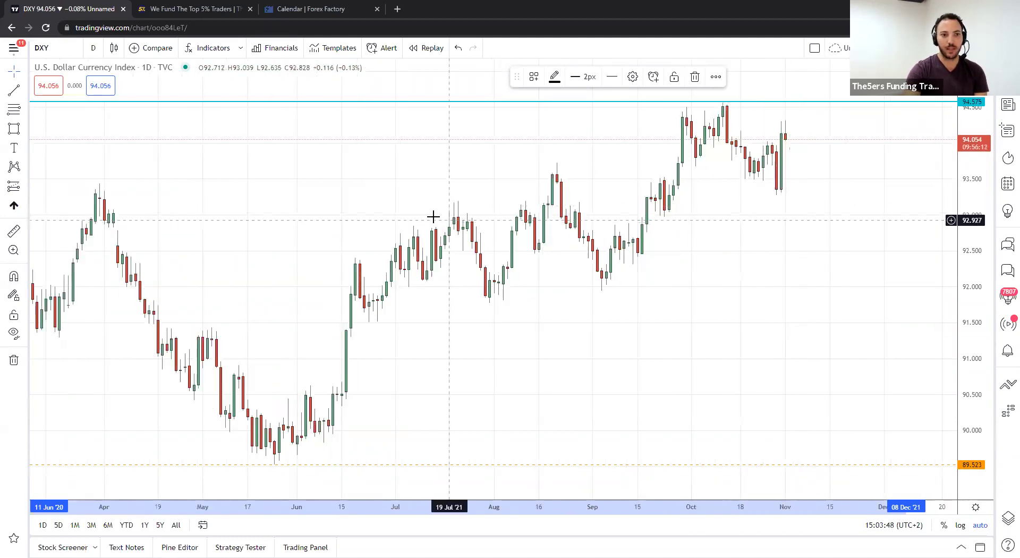
{"action": "scroll", "coordinate": [396, 194], "scroll_direction": "down", "scroll_amount": 3}
{"action": "key", "text": "alt+t"}
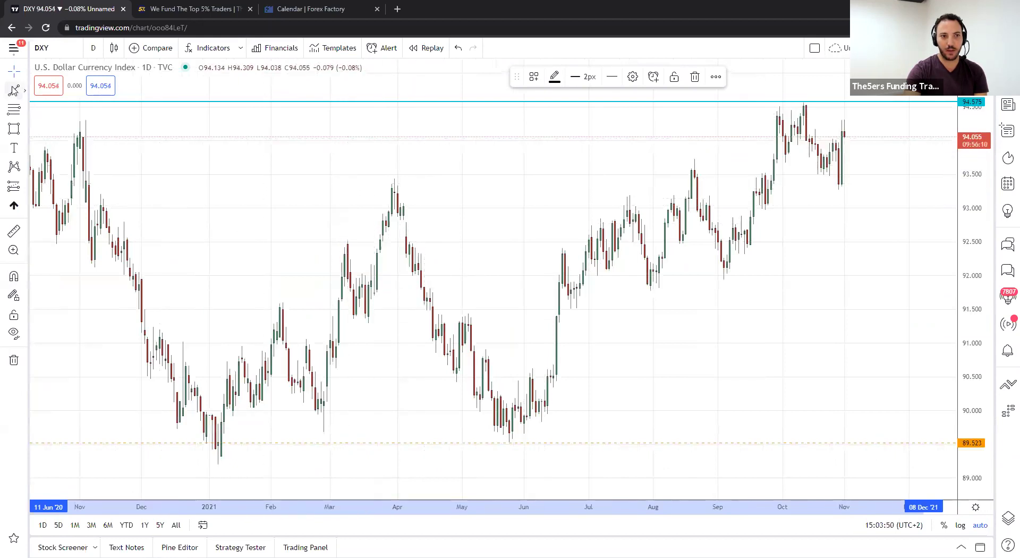
Draw a black level from the 30 March 2021 high into mid-November and nudge it to about 93.5.
{"action": "left_click", "coordinate": [392, 182]}
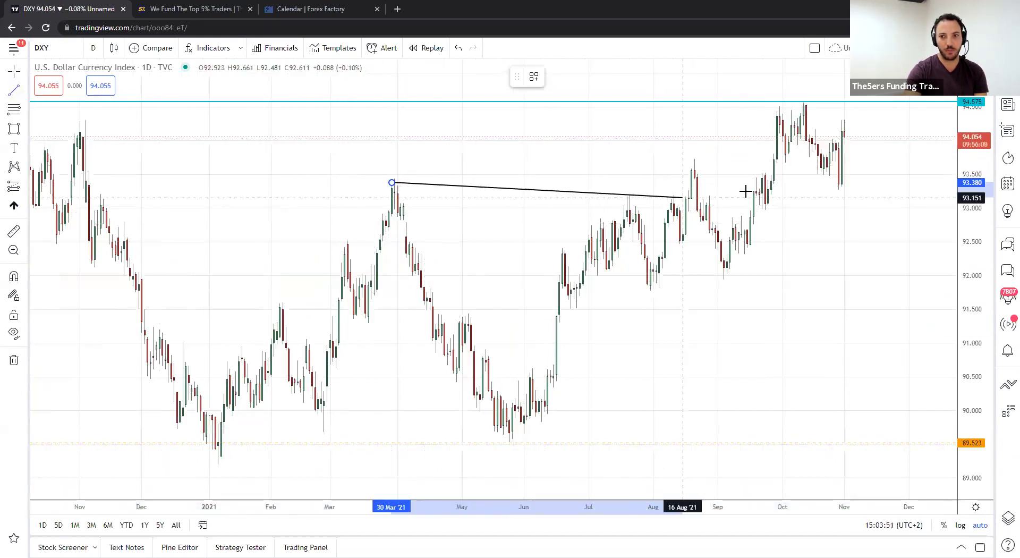
{"action": "left_click", "coordinate": [882, 179]}
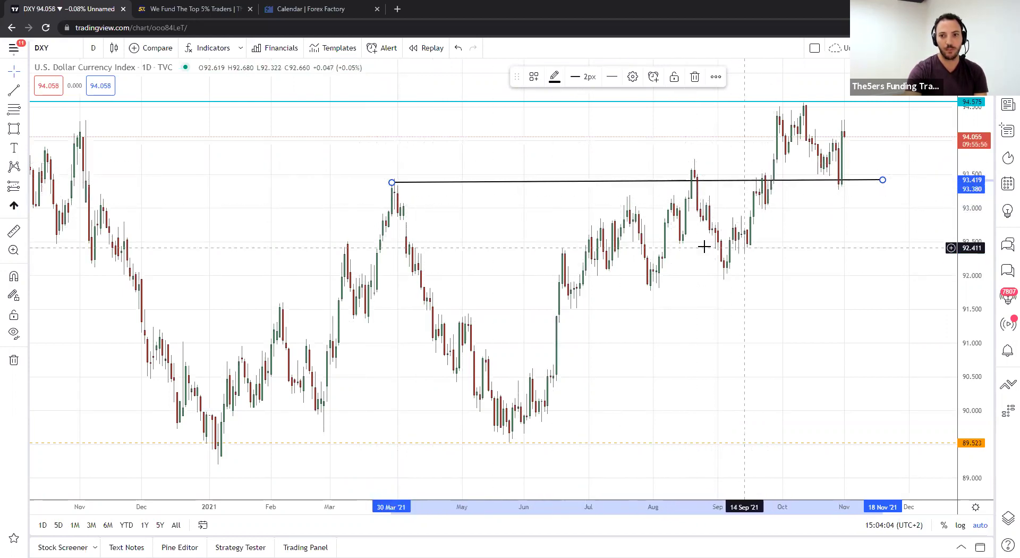
{"action": "scroll", "coordinate": [707, 243], "scroll_direction": "up", "scroll_amount": 3}
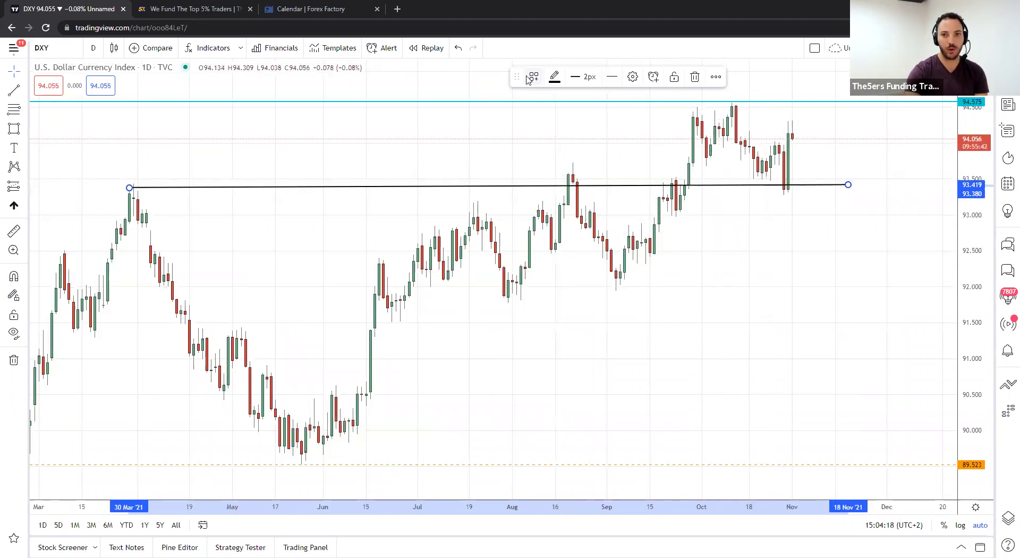
{"action": "left_click_drag", "start_coordinate": [497, 74], "coordinate": [236, 77]}
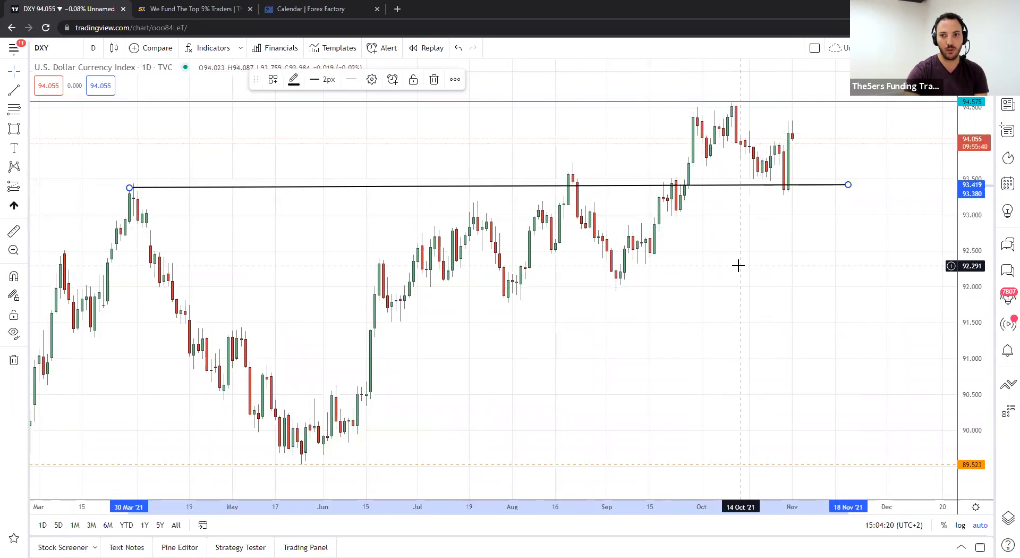
{"action": "scroll", "coordinate": [738, 266], "scroll_direction": "up", "scroll_amount": 3}
{"action": "scroll", "coordinate": [738, 266], "scroll_direction": "up", "scroll_amount": 2}
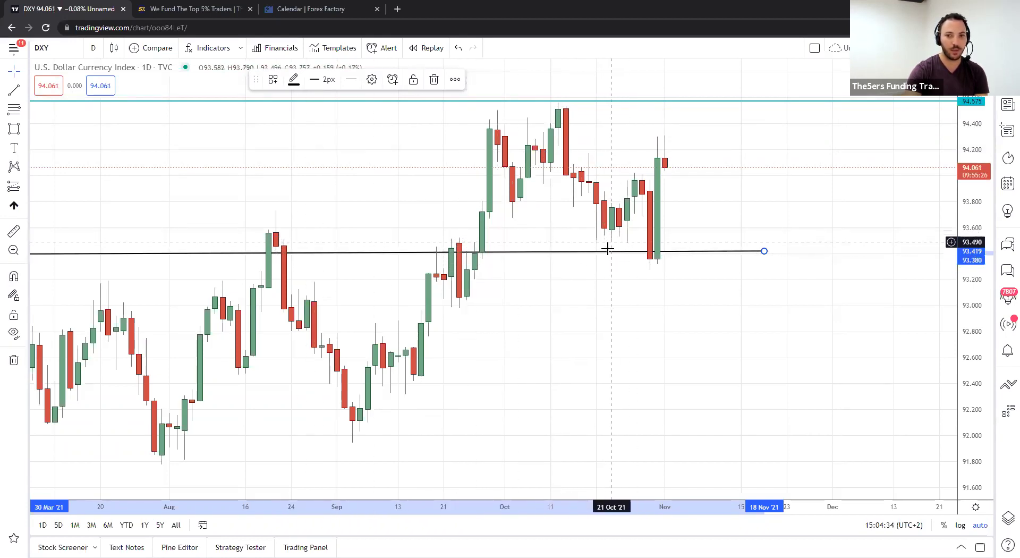
{"action": "left_click_drag", "start_coordinate": [387, 252], "coordinate": [386, 241]}
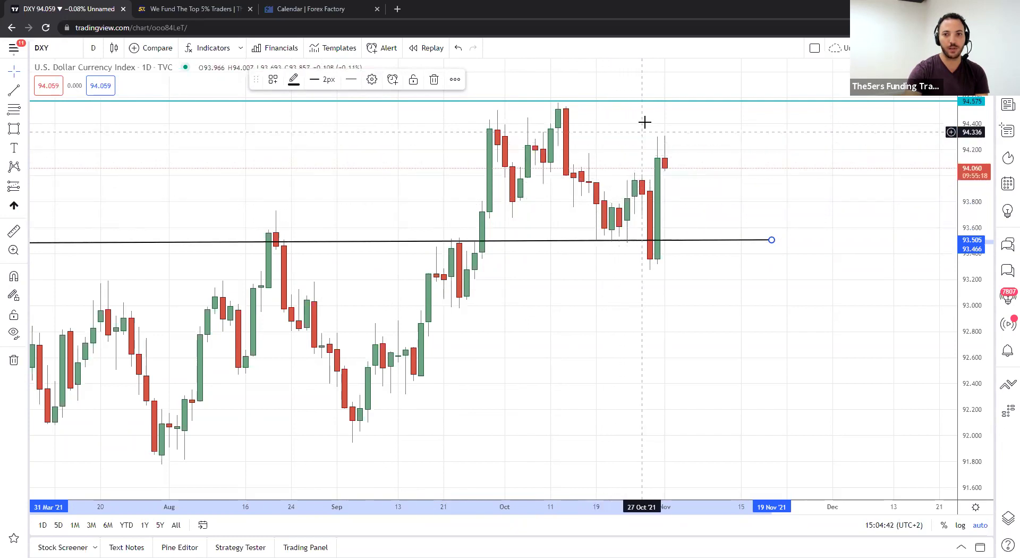
{"action": "left_click", "coordinate": [627, 182]}
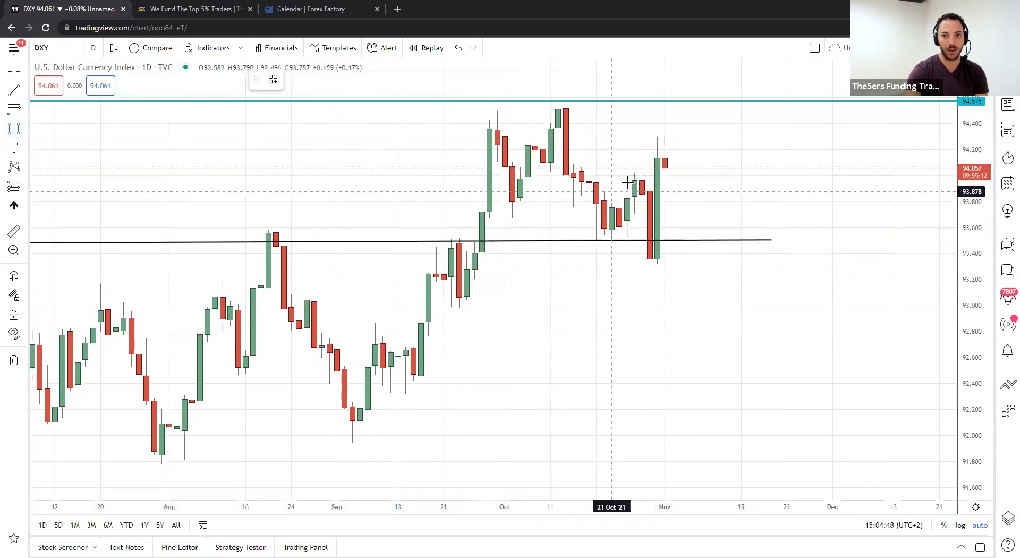
Place a small pink rectangle above the late-October candles, then pan back to June and July.
{"action": "left_click", "coordinate": [637, 180]}
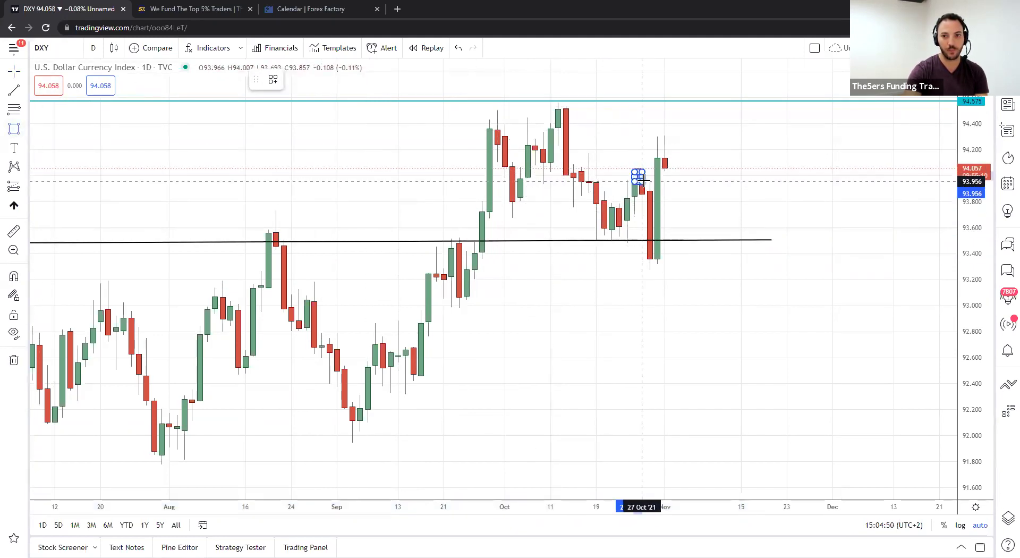
{"action": "left_click", "coordinate": [640, 178]}
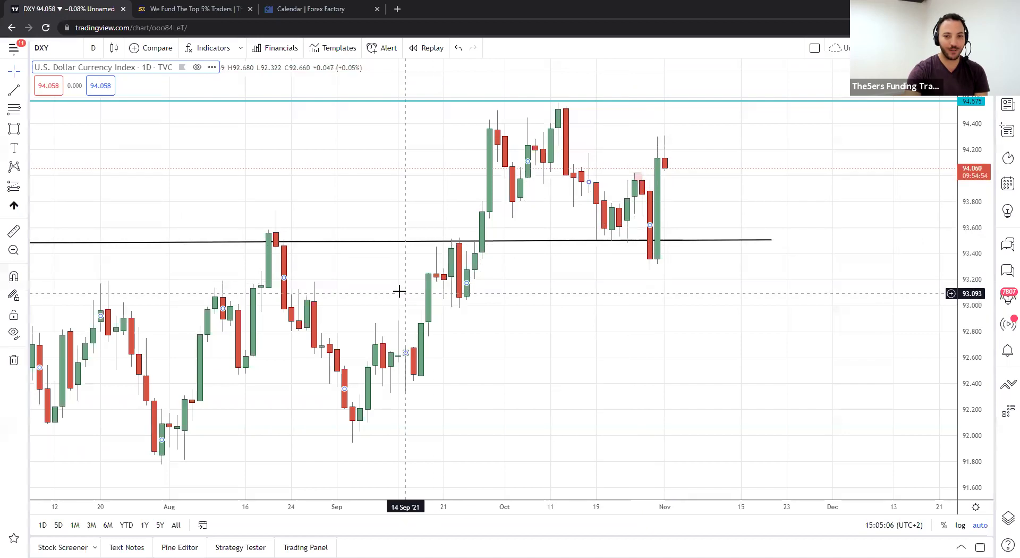
{"action": "left_click_drag", "start_coordinate": [387, 288], "coordinate": [689, 312]}
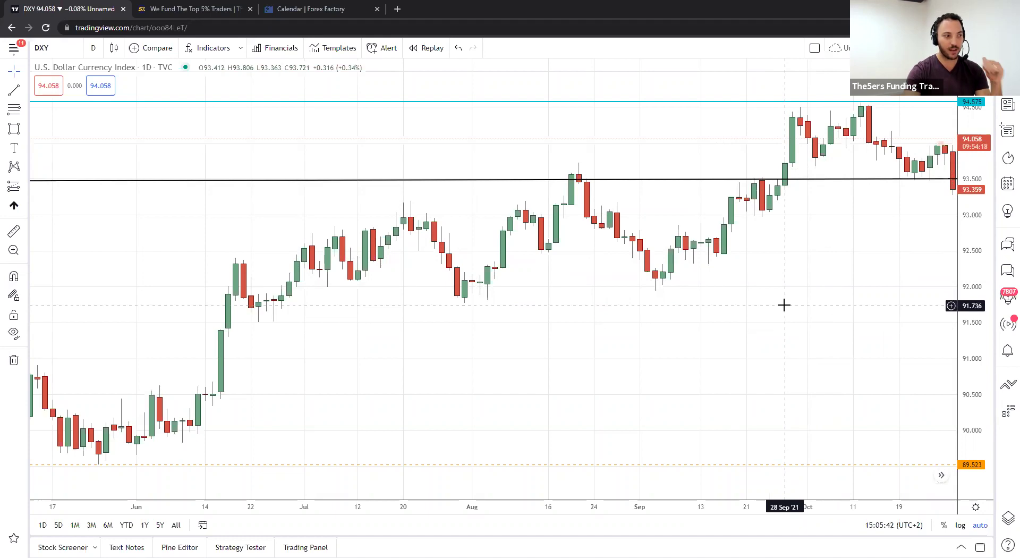
{"action": "left_click_drag", "start_coordinate": [774, 303], "coordinate": [567, 373]}
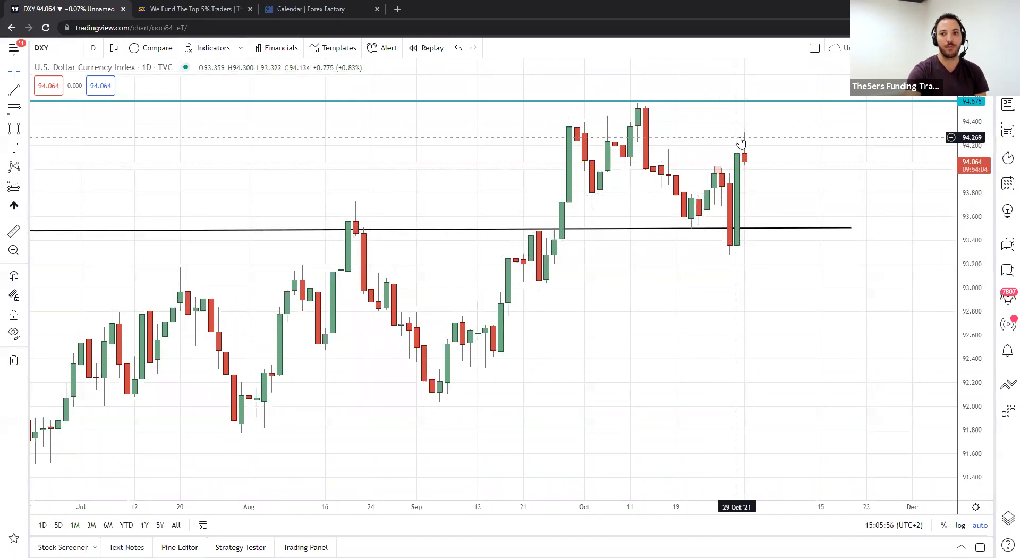
{"action": "scroll", "coordinate": [761, 290], "scroll_direction": "up", "scroll_amount": 3}
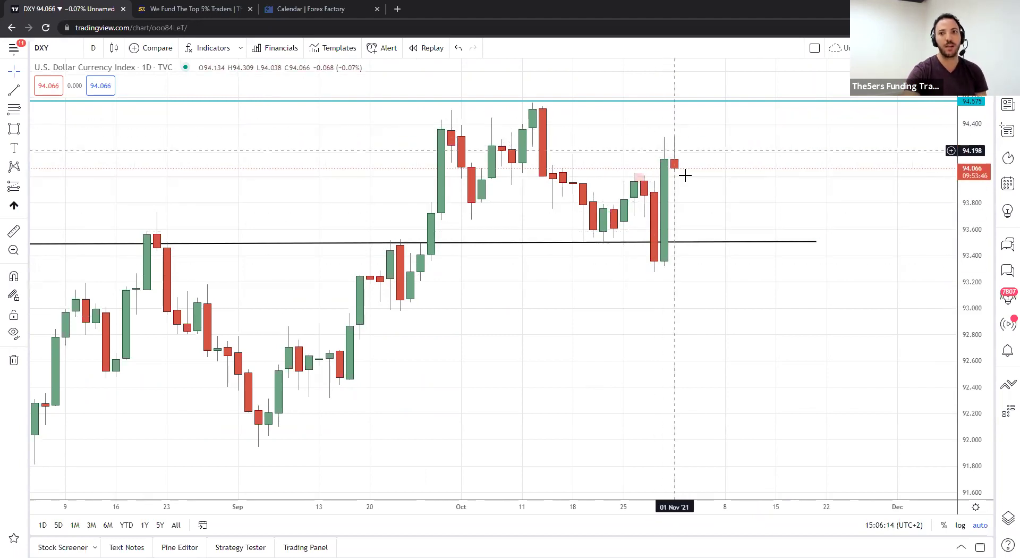
{"action": "scroll", "coordinate": [733, 278], "scroll_direction": "down", "scroll_amount": 2}
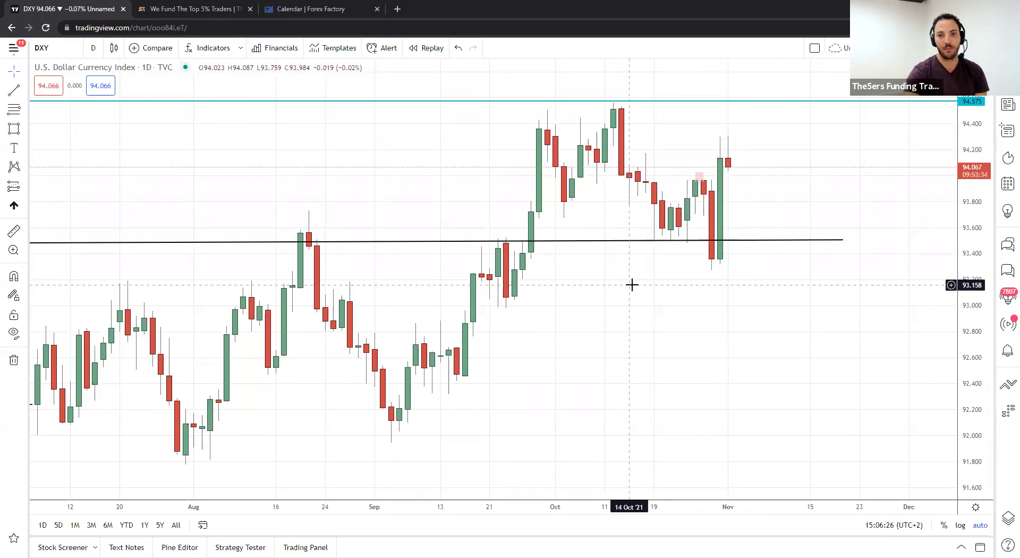
{"action": "scroll", "coordinate": [632, 285], "scroll_direction": "down", "scroll_amount": 4}
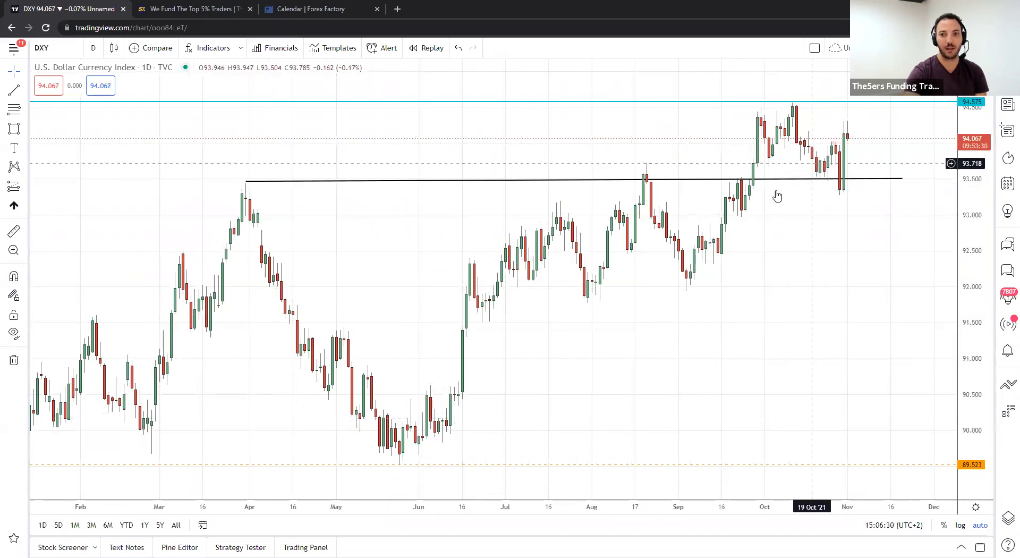
{"action": "scroll", "coordinate": [688, 271], "scroll_direction": "up", "scroll_amount": 5}
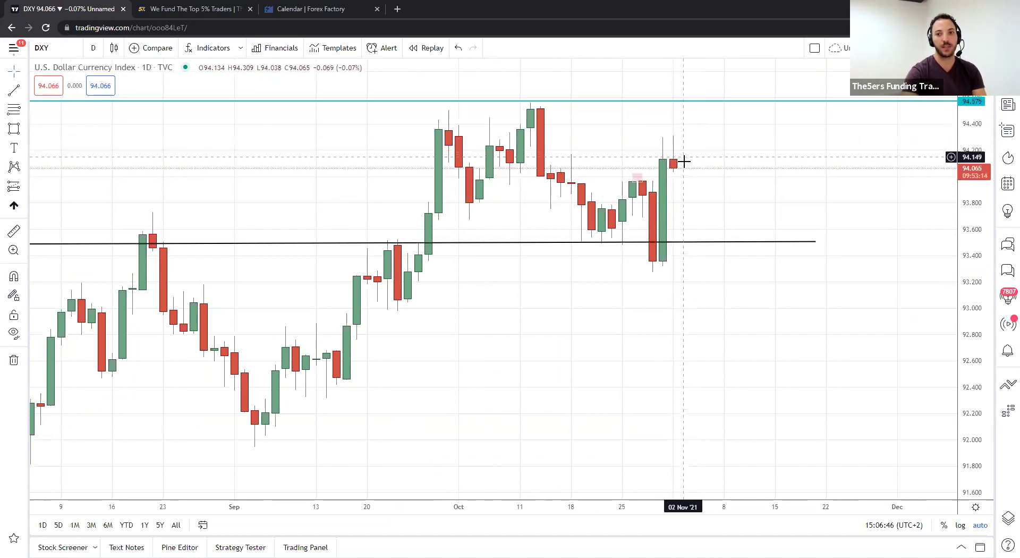
{"action": "left_click", "coordinate": [673, 101]}
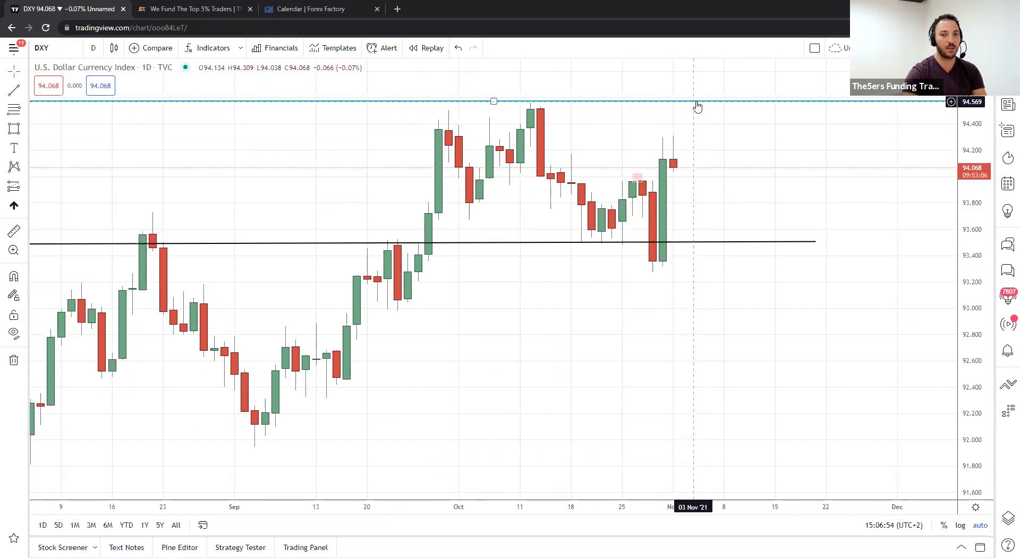
{"action": "left_click", "coordinate": [665, 155]}
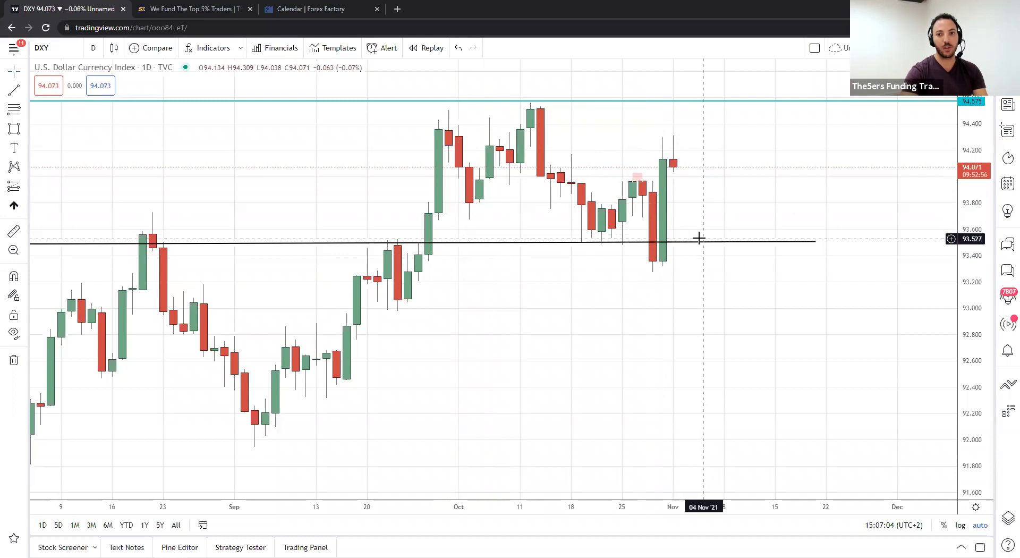
{"action": "scroll", "coordinate": [698, 238], "scroll_direction": "down", "scroll_amount": 3}
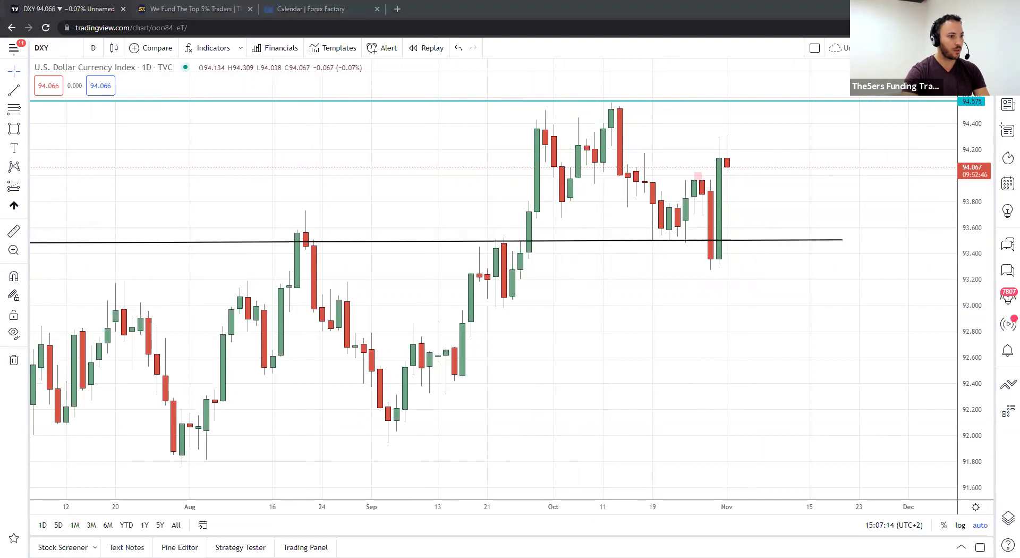
{"action": "key", "text": "ctrl+3"}
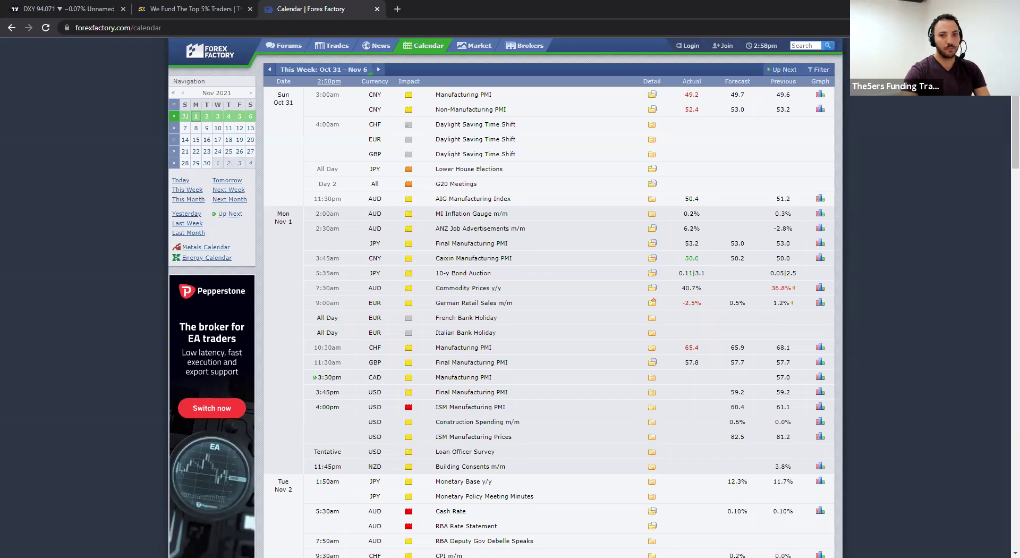
Scroll through the week's calendar events and highlight the Federal Funds Rate values.
{"action": "scroll", "coordinate": [568, 218], "scroll_direction": "down", "scroll_amount": 1}
{"action": "scroll", "coordinate": [568, 219], "scroll_direction": "down", "scroll_amount": 2}
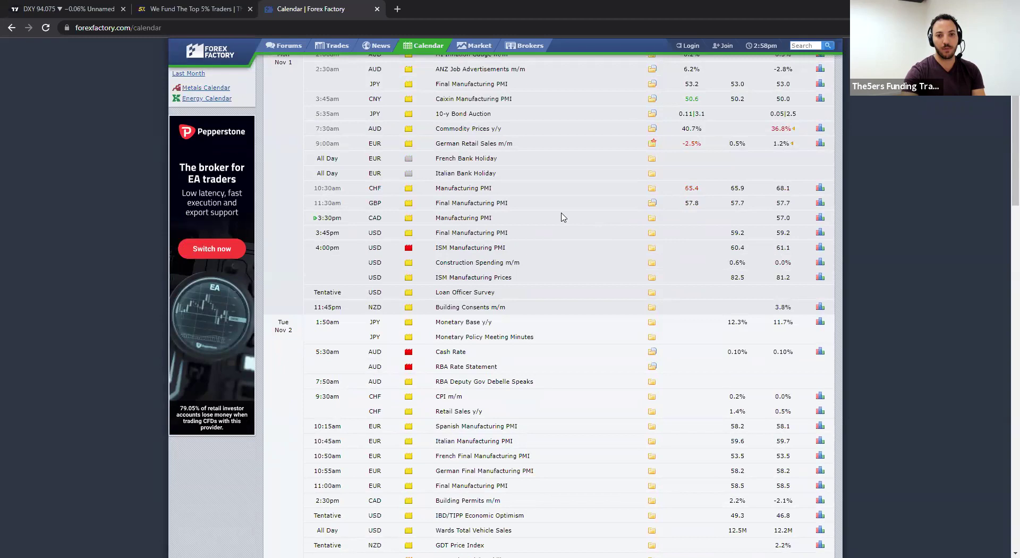
{"action": "scroll", "coordinate": [563, 216], "scroll_direction": "down", "scroll_amount": 2}
{"action": "scroll", "coordinate": [563, 217], "scroll_direction": "down", "scroll_amount": 2}
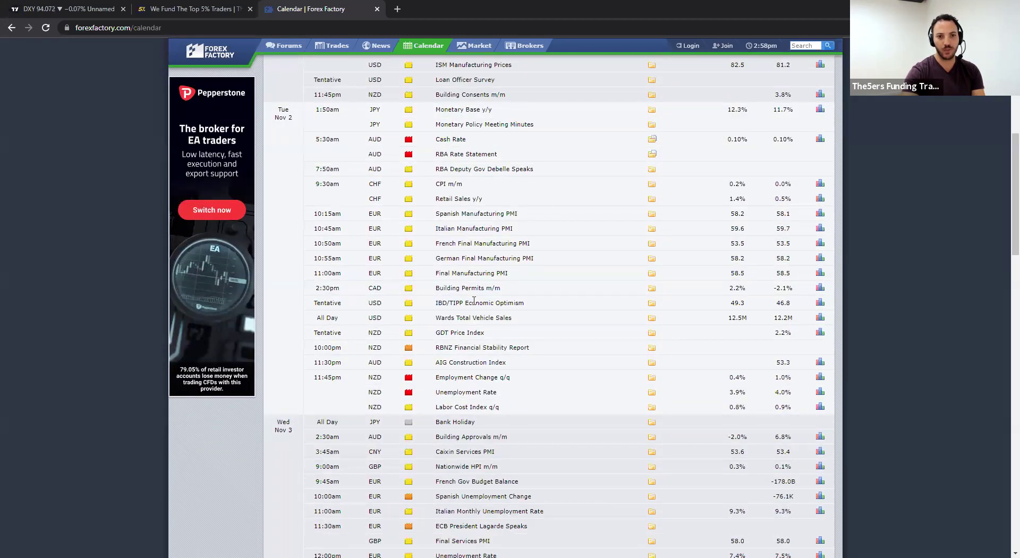
{"action": "scroll", "coordinate": [474, 301], "scroll_direction": "down", "scroll_amount": 6}
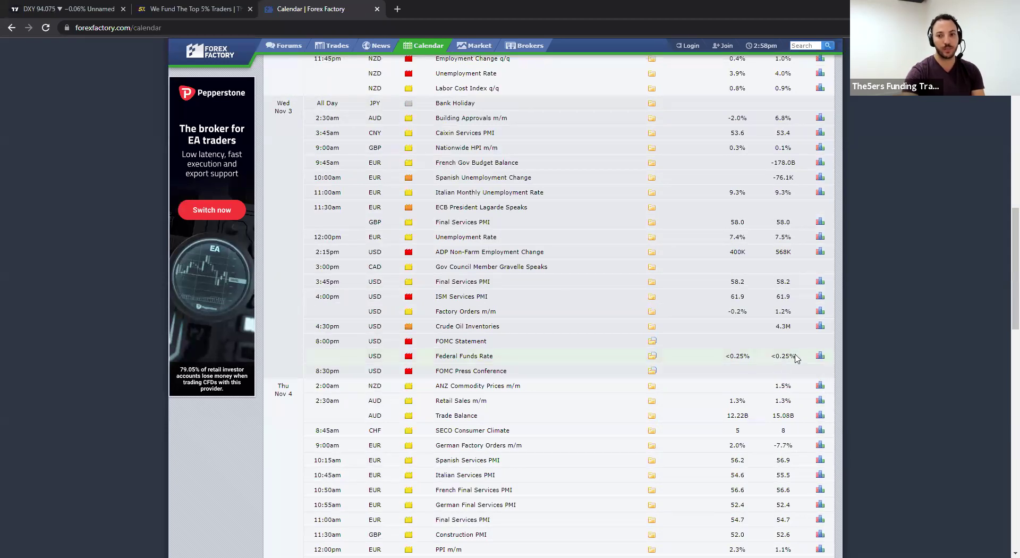
{"action": "left_click_drag", "start_coordinate": [791, 356], "coordinate": [731, 352]}
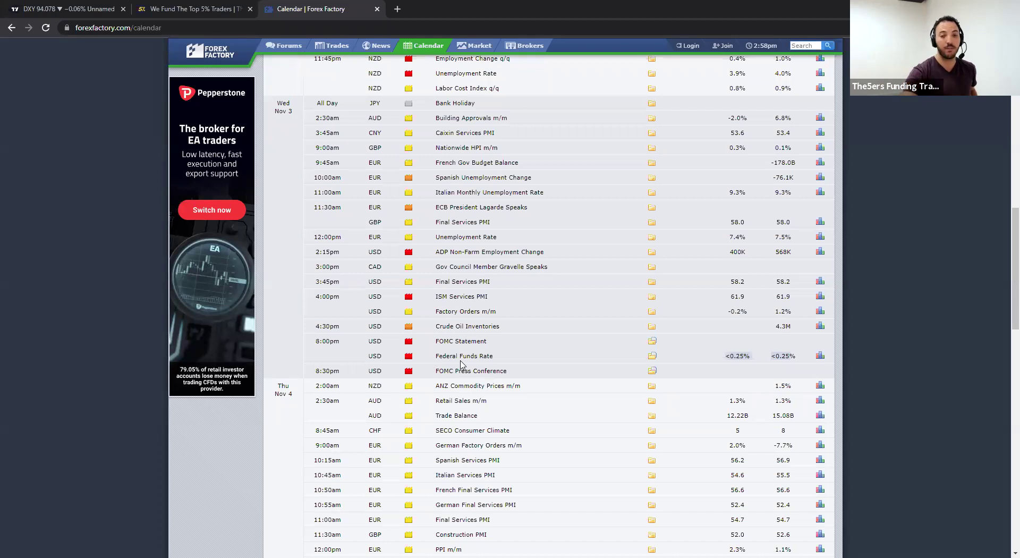
Highlight the Official Bank Rate event and its 0.10% values, then return to the DXY chart.
{"action": "scroll", "coordinate": [513, 359], "scroll_direction": "down", "scroll_amount": 5}
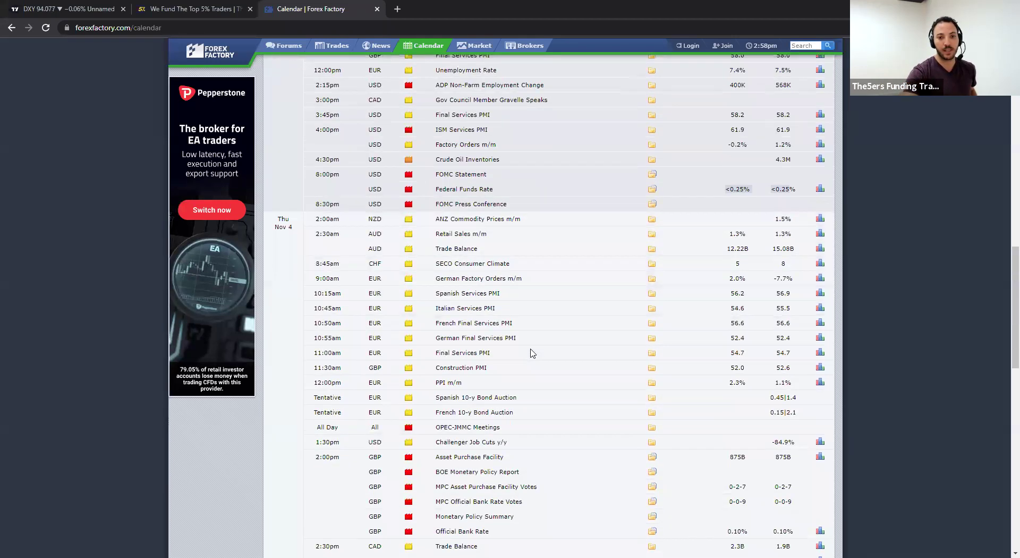
{"action": "scroll", "coordinate": [533, 354], "scroll_direction": "down", "scroll_amount": 1}
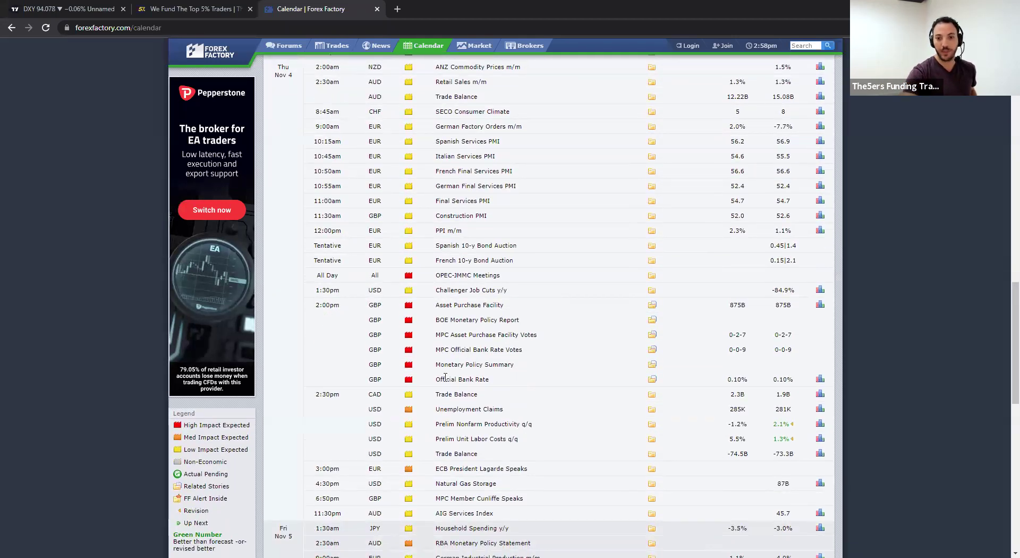
{"action": "left_click_drag", "start_coordinate": [436, 380], "coordinate": [492, 380]}
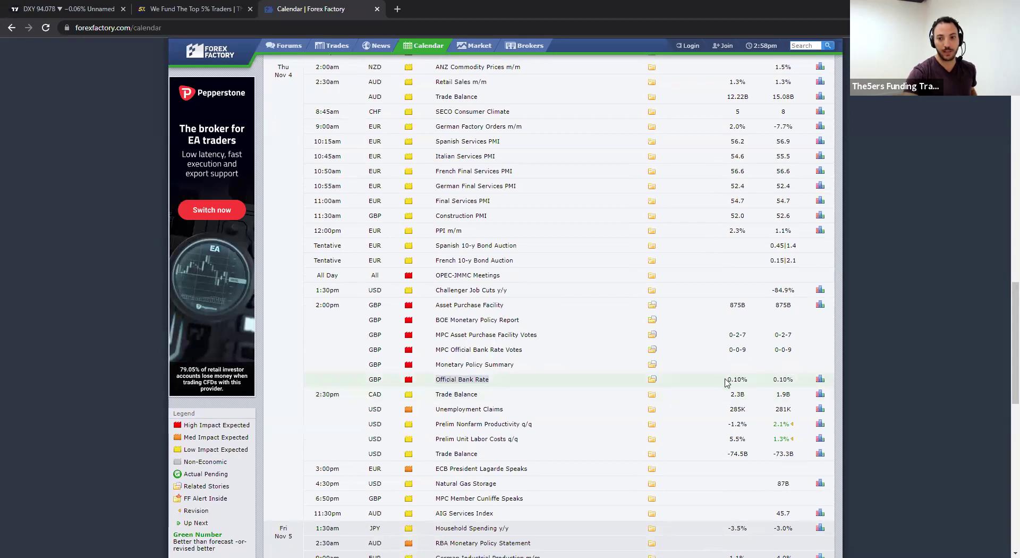
{"action": "left_click_drag", "start_coordinate": [726, 379], "coordinate": [791, 382]}
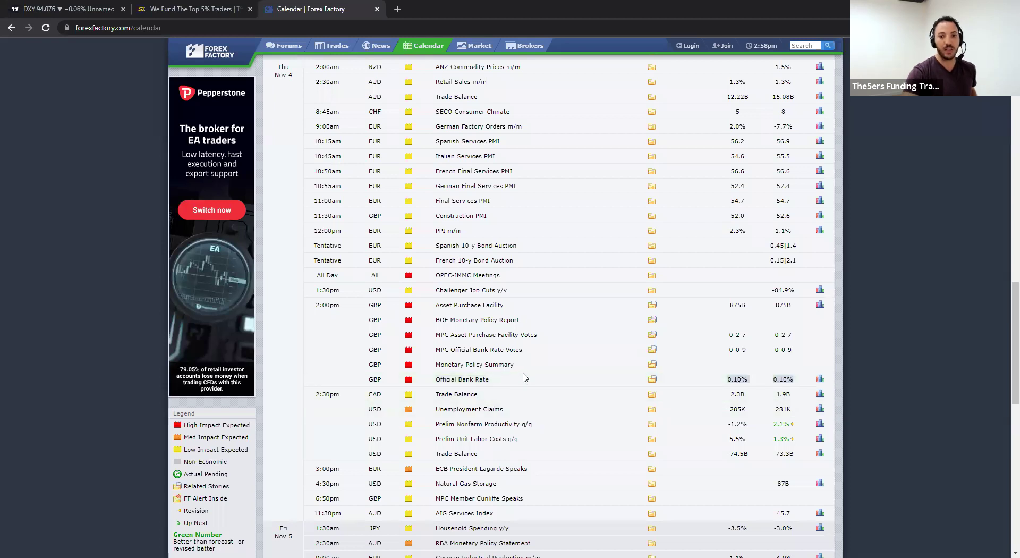
{"action": "scroll", "coordinate": [525, 378], "scroll_direction": "down", "scroll_amount": 7}
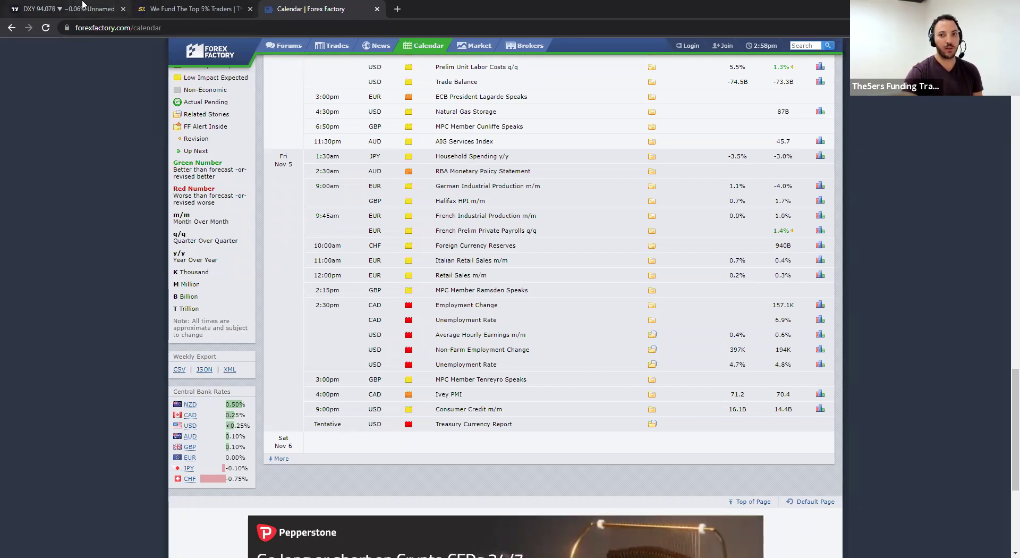
{"action": "left_click", "coordinate": [82, 5]}
{"action": "scroll", "coordinate": [747, 273], "scroll_direction": "down", "scroll_amount": 3}
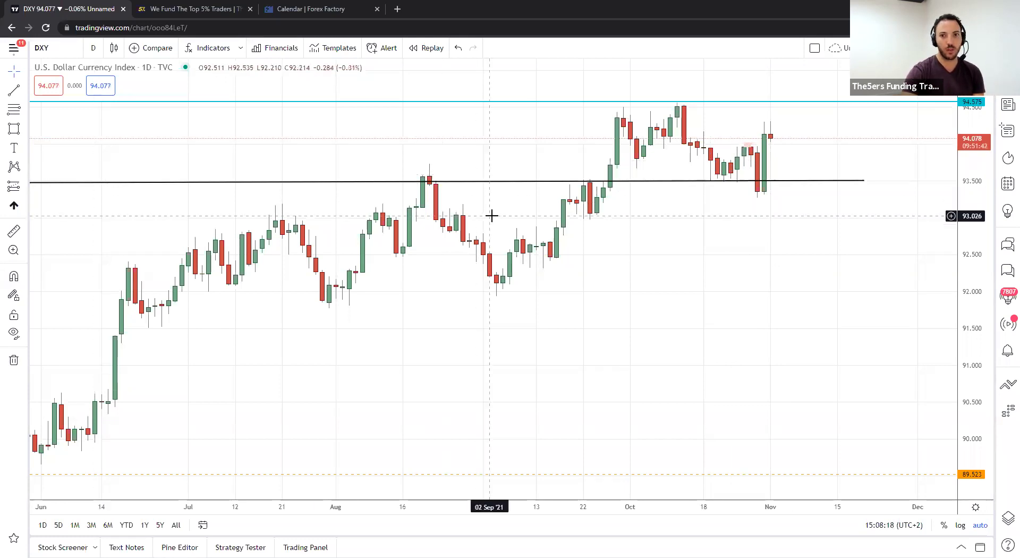
Zoom out on the DXY daily chart, then bring up The5ers $100K Bootcamp page.
{"action": "scroll", "coordinate": [489, 216], "scroll_direction": "down", "scroll_amount": 1}
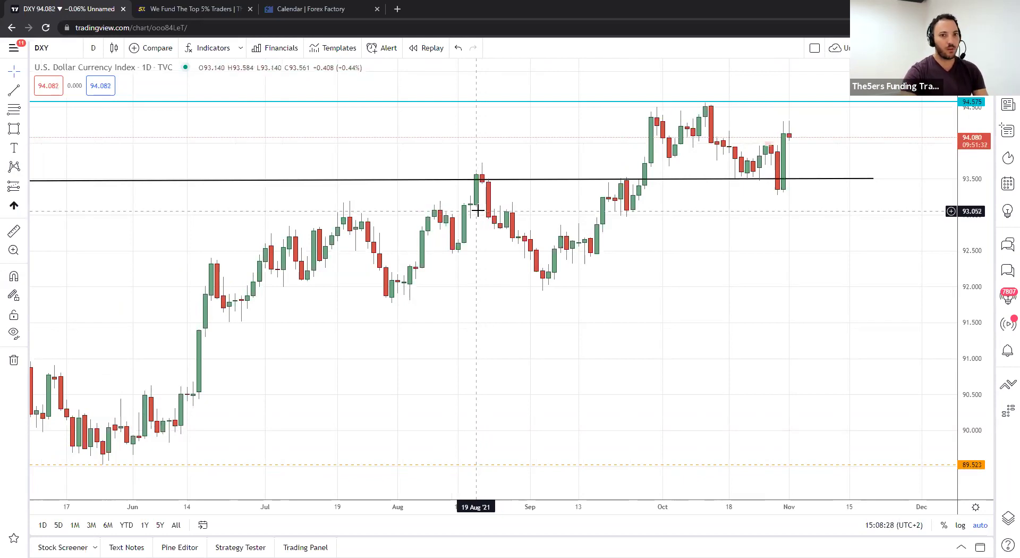
{"action": "left_click", "coordinate": [201, 8]}
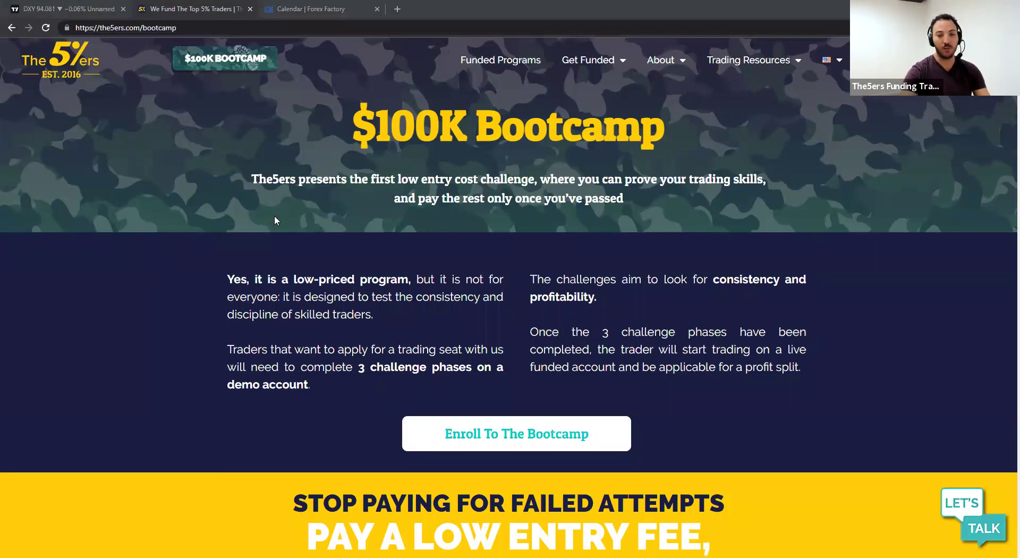
Scroll through the Bootcamp Specifications and FAQs, back to the top, then switch to MetaTrader 5.
{"action": "scroll", "coordinate": [274, 215], "scroll_direction": "down", "scroll_amount": 15}
{"action": "scroll", "coordinate": [275, 221], "scroll_direction": "down", "scroll_amount": 20}
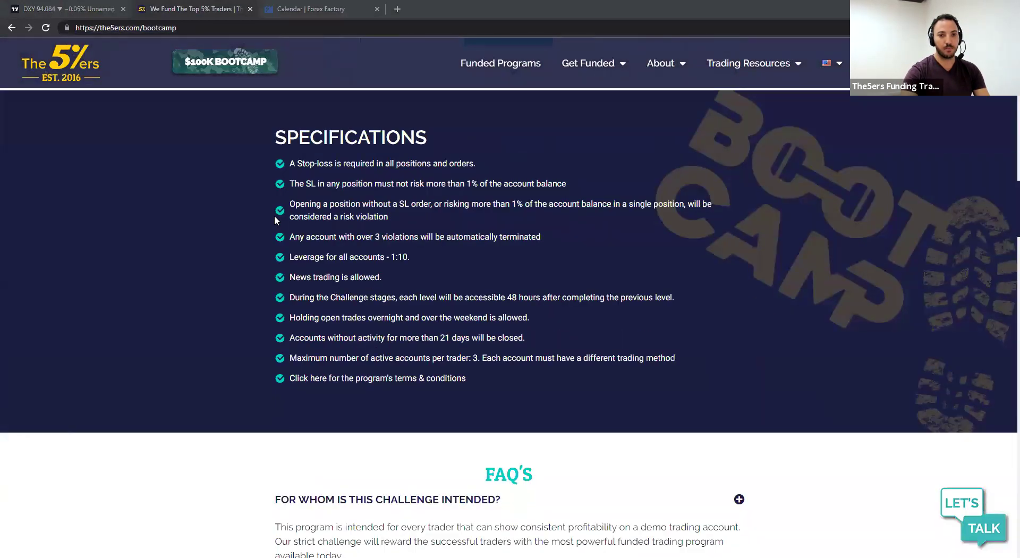
{"action": "scroll", "coordinate": [276, 220], "scroll_direction": "up", "scroll_amount": 20}
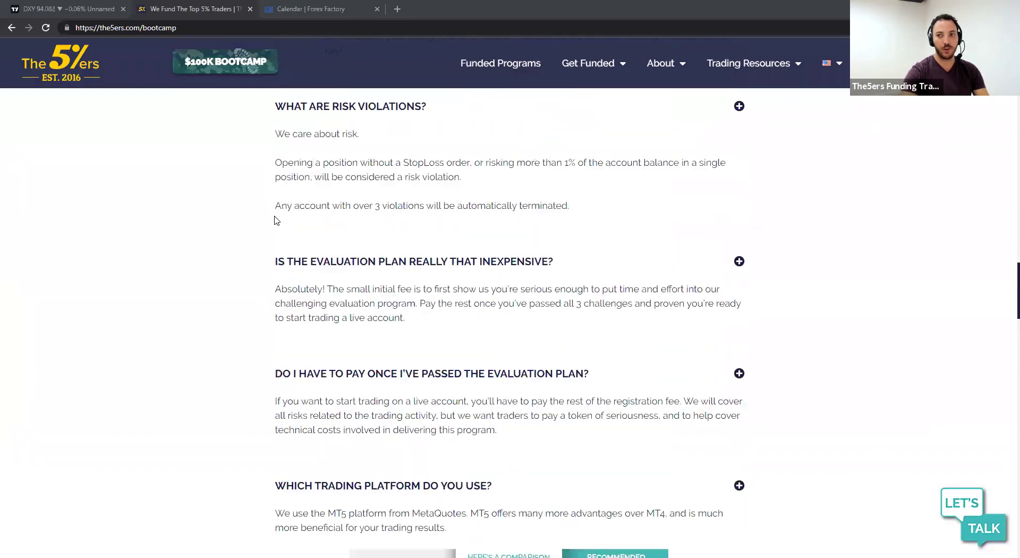
{"action": "scroll", "coordinate": [280, 214], "scroll_direction": "up", "scroll_amount": 3}
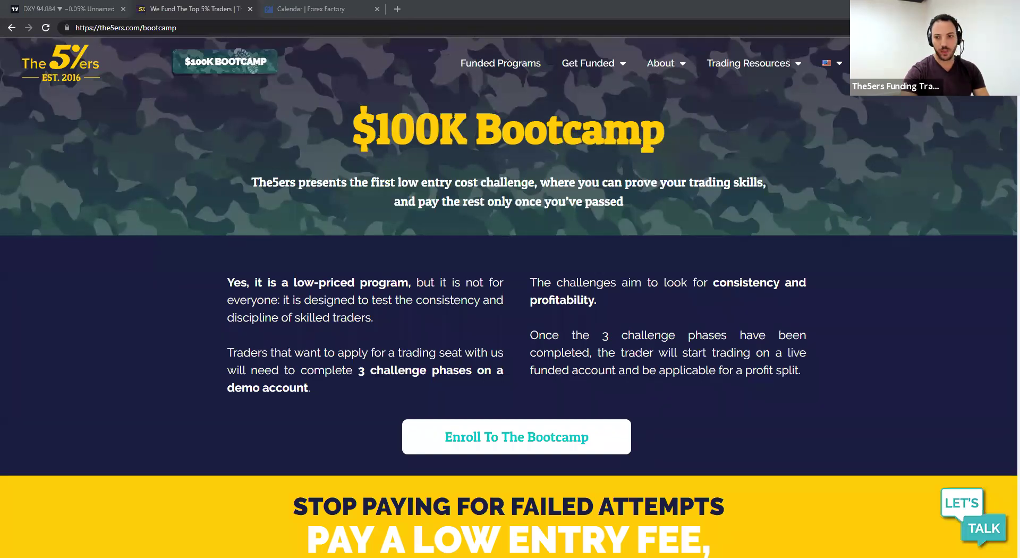
{"action": "key", "text": "alt+Tab"}
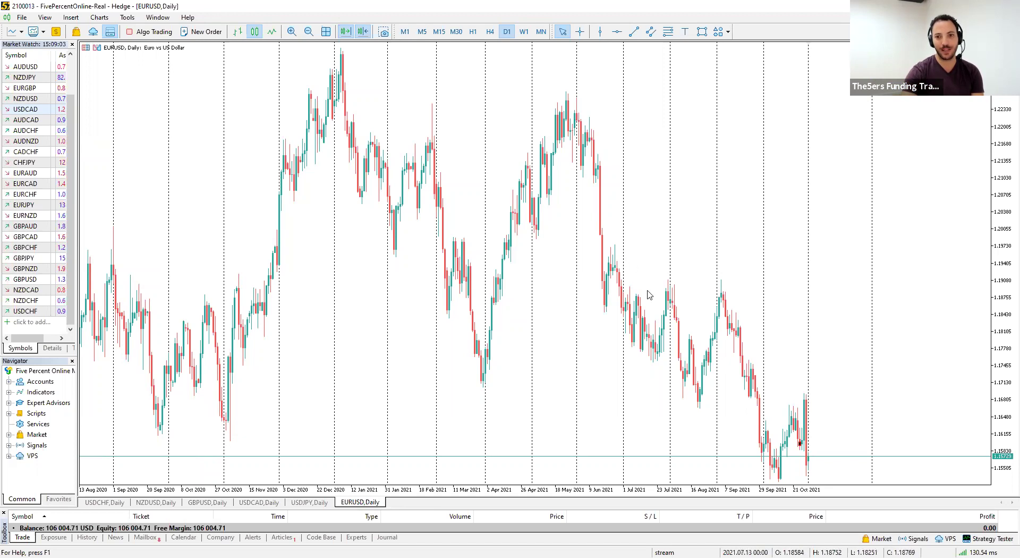
Zoom into EURUSD D1 and draw red zones under the 25 Oct candles and across the October lows.
{"action": "left_click", "coordinate": [292, 32]}
{"action": "left_click", "coordinate": [292, 31]}
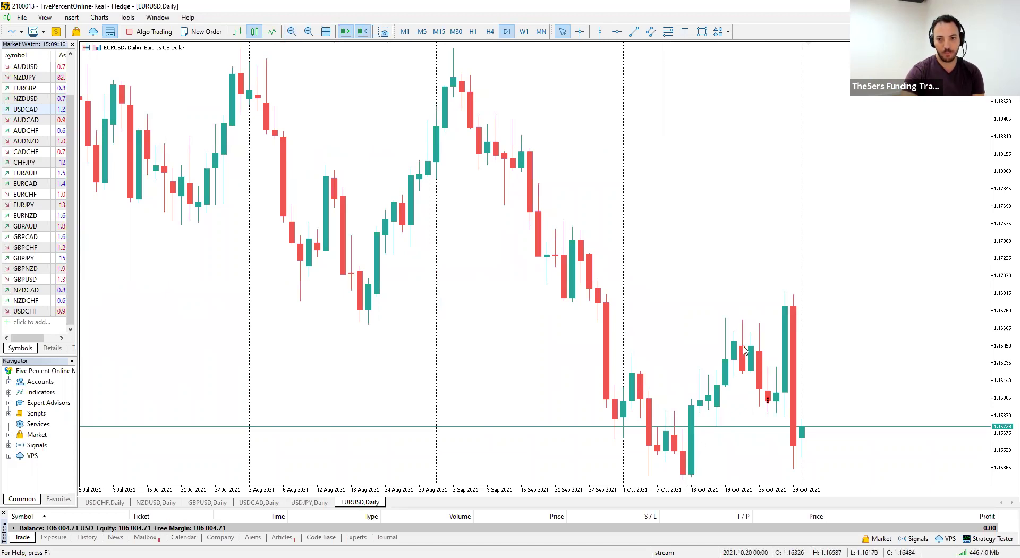
{"action": "mouse_move", "coordinate": [738, 341]}
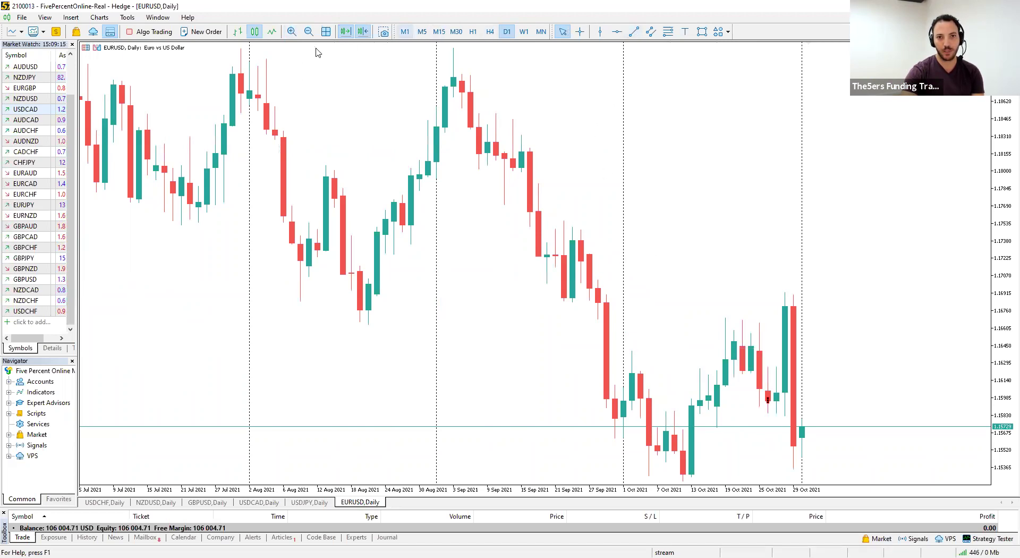
{"action": "left_click", "coordinate": [702, 32]}
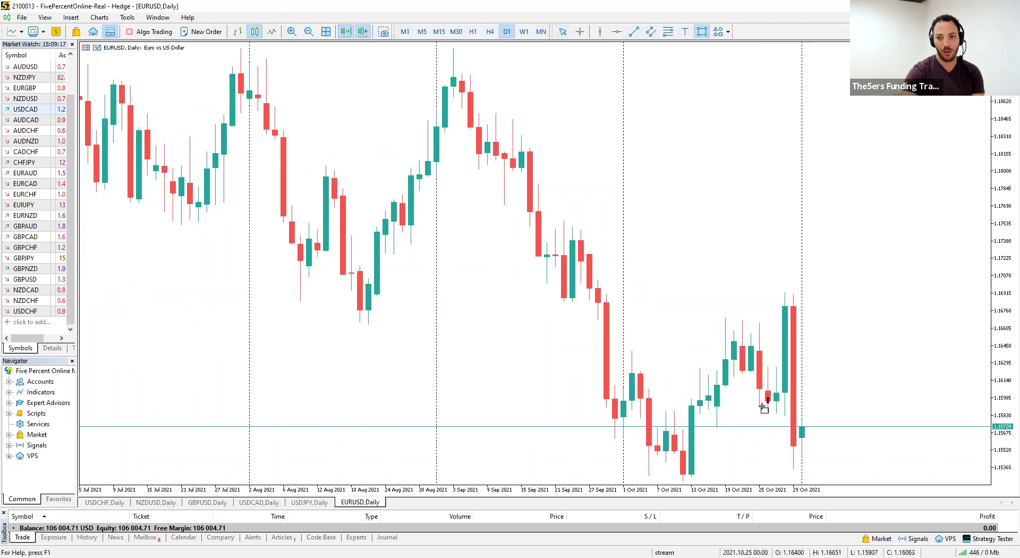
{"action": "left_click_drag", "start_coordinate": [763, 406], "coordinate": [785, 422]}
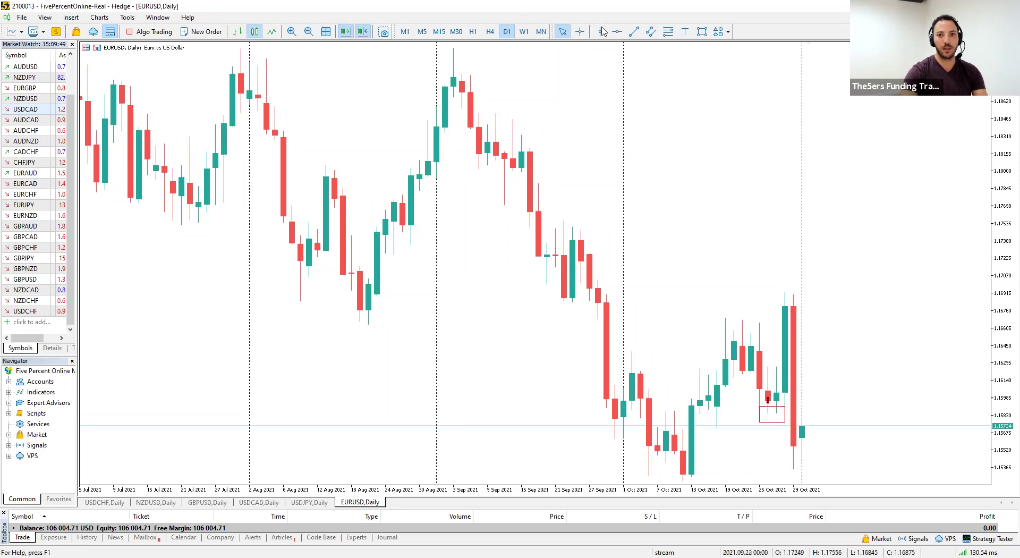
{"action": "left_click", "coordinate": [702, 33]}
{"action": "mouse_move", "coordinate": [675, 466]}
{"action": "left_mouse_down"}
{"action": "mouse_move", "coordinate": [753, 481]}
{"action": "mouse_move", "coordinate": [832, 477]}
{"action": "left_mouse_up"}
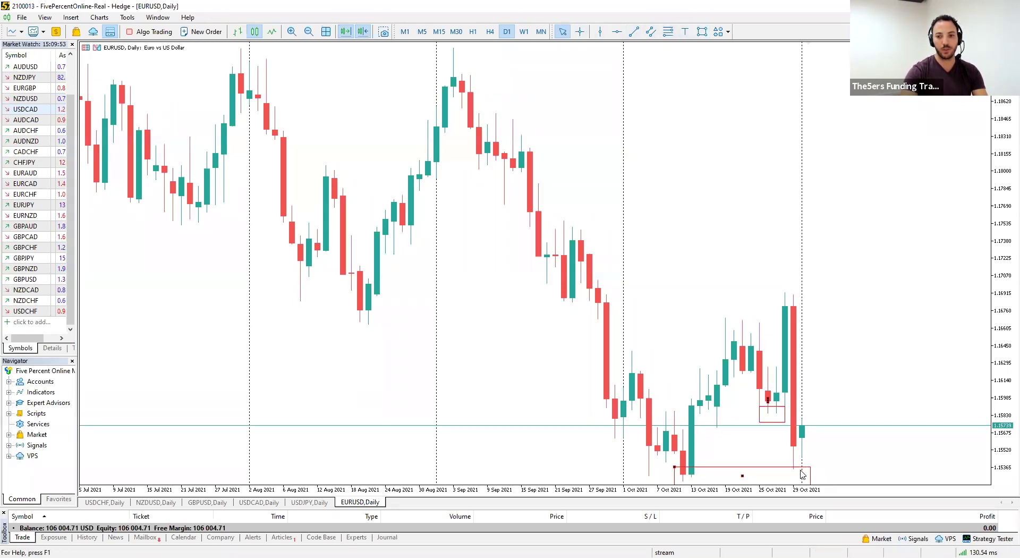
Switch EURUSD to H1, zoom out to adjust the lower zone's corner, then zoom into late October.
{"action": "left_click", "coordinate": [472, 31]}
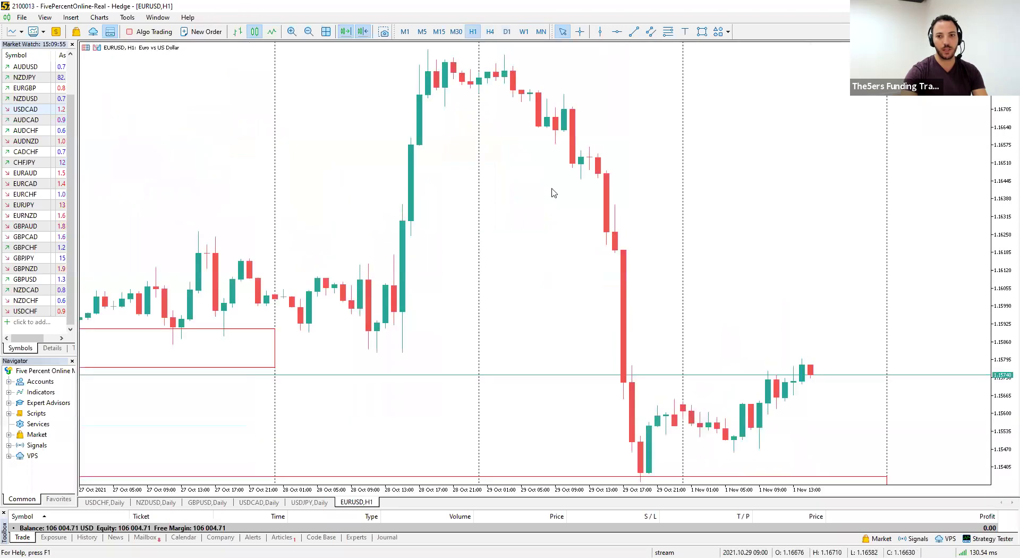
{"action": "left_click", "coordinate": [308, 33]}
{"action": "left_click", "coordinate": [308, 33]}
{"action": "left_click", "coordinate": [308, 33]}
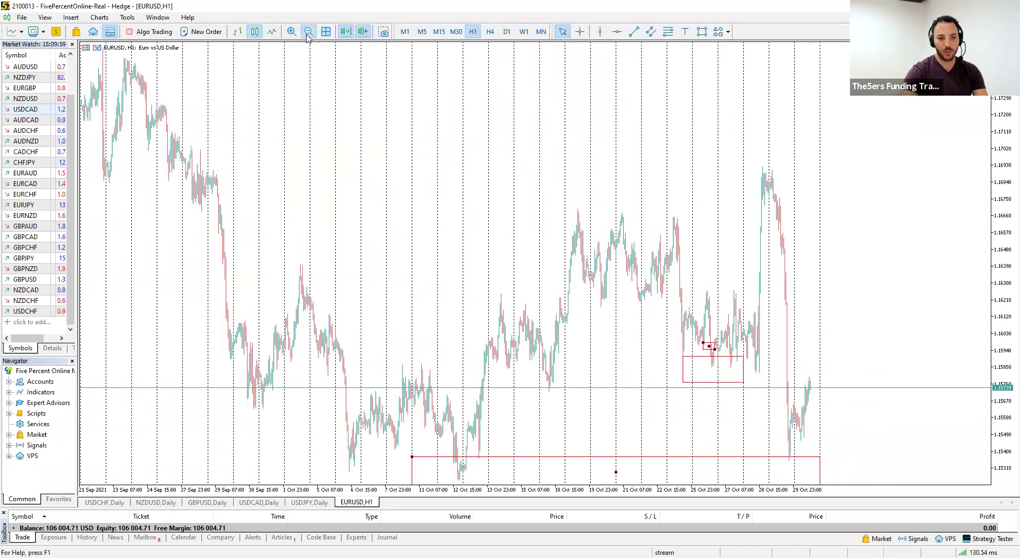
{"action": "left_click_drag", "start_coordinate": [417, 460], "coordinate": [435, 461]}
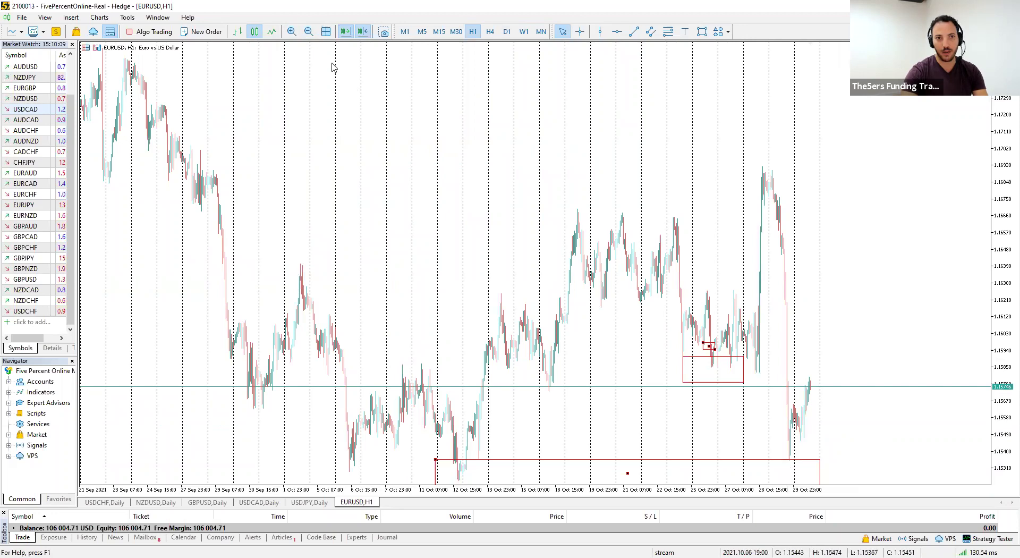
{"action": "left_click", "coordinate": [294, 32]}
{"action": "left_click", "coordinate": [293, 32]}
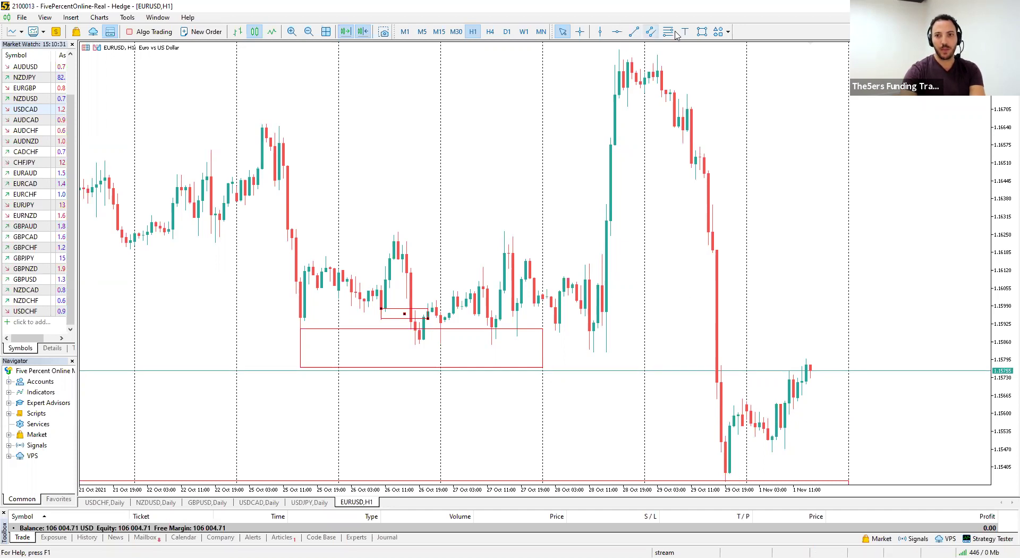
Draw red rectangles at the late-October high, just below it, and across the sharp drop.
{"action": "left_click", "coordinate": [702, 31]}
{"action": "left_click_drag", "start_coordinate": [685, 94], "coordinate": [895, 131]}
{"action": "left_click", "coordinate": [702, 31]}
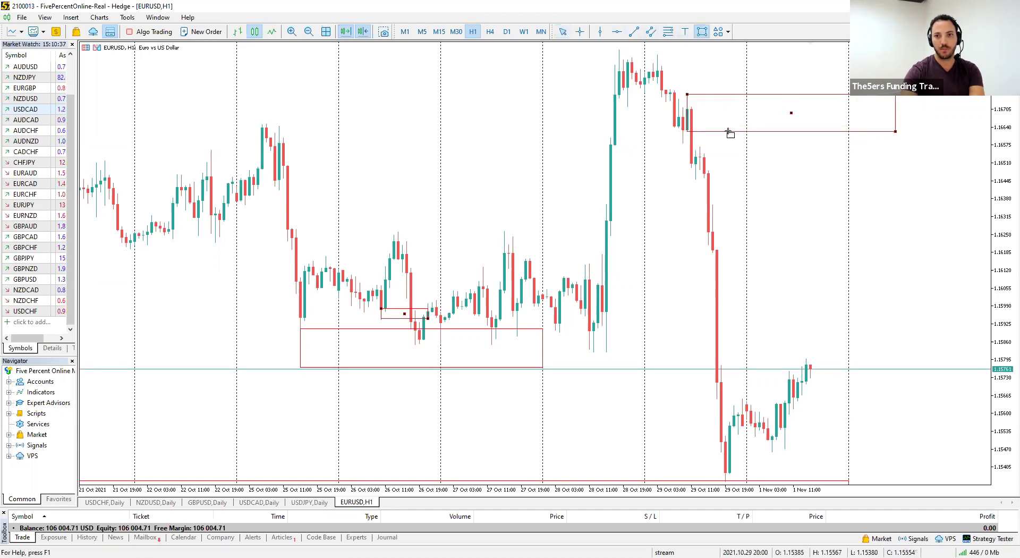
{"action": "left_click_drag", "start_coordinate": [699, 146], "coordinate": [933, 180]}
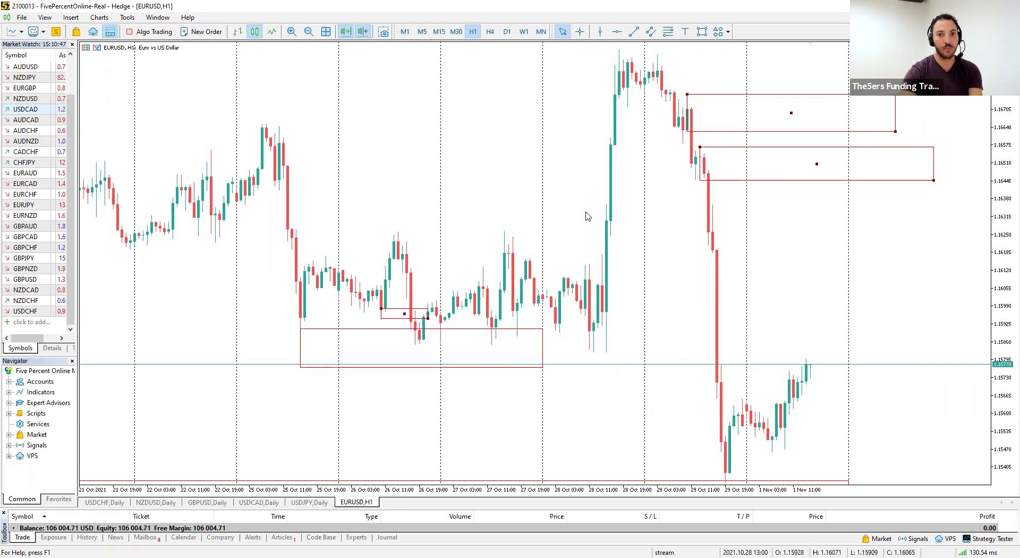
{"action": "left_click", "coordinate": [702, 31]}
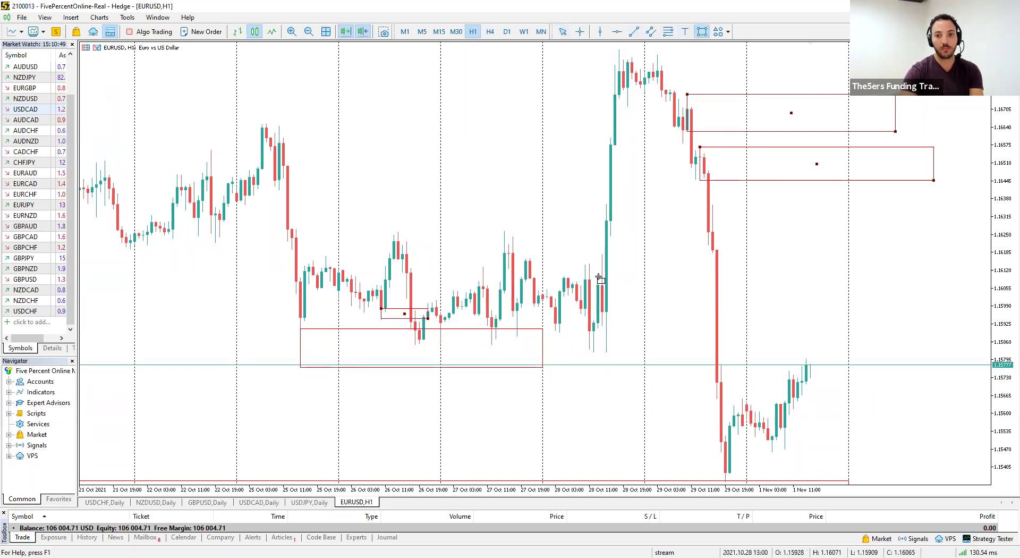
{"action": "left_click_drag", "start_coordinate": [600, 259], "coordinate": [781, 351]}
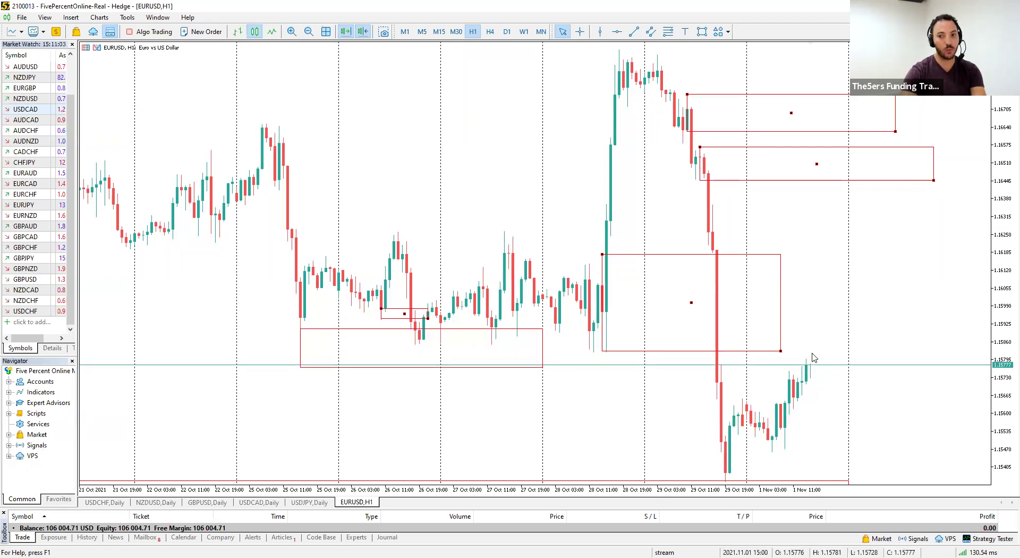
{"action": "left_click", "coordinate": [634, 32]}
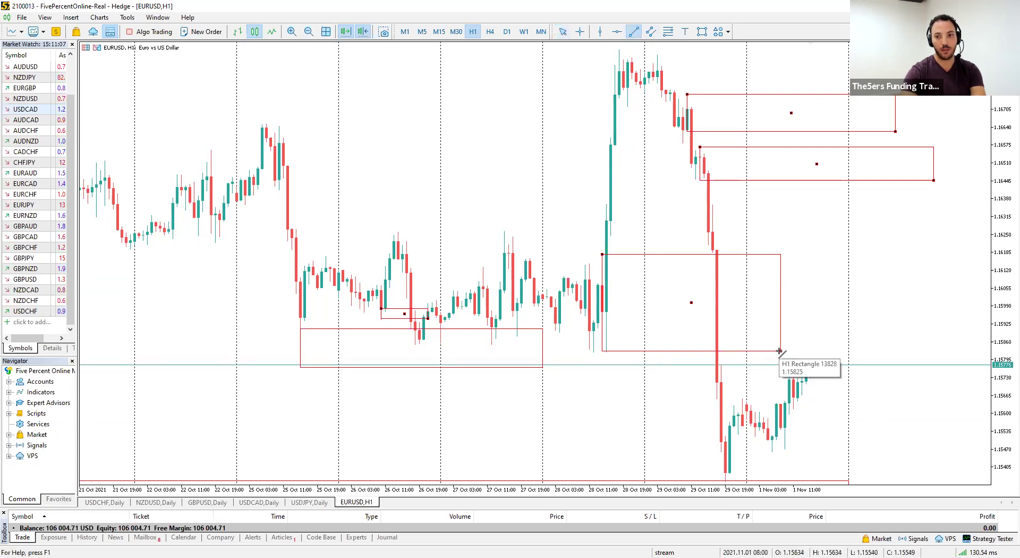
Draw a falling projected path from current EURUSD price, then on M15 stretch the middle zone right to about 1.1592–1.1611.
{"action": "left_click_drag", "start_coordinate": [831, 356], "coordinate": [883, 466]}
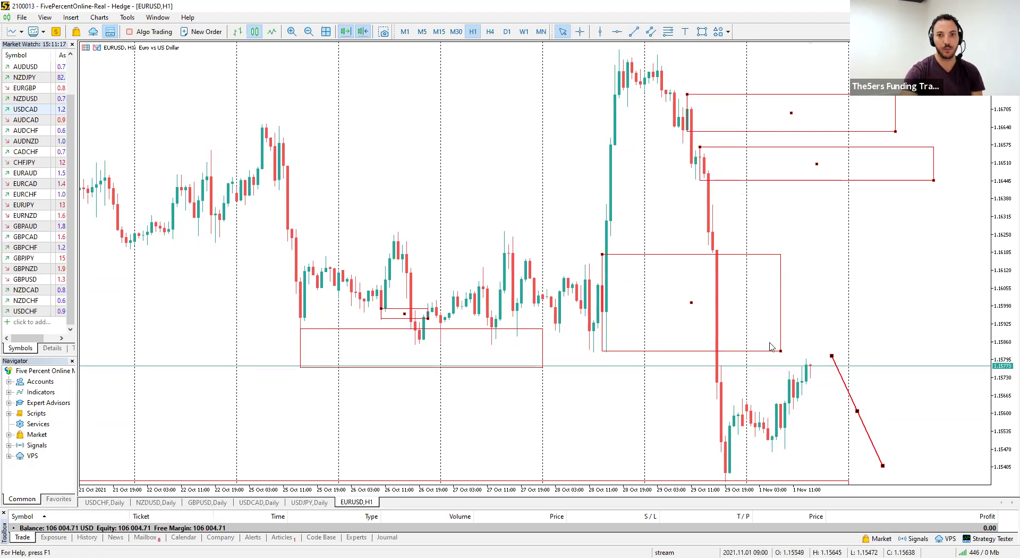
{"action": "left_click", "coordinate": [439, 32]}
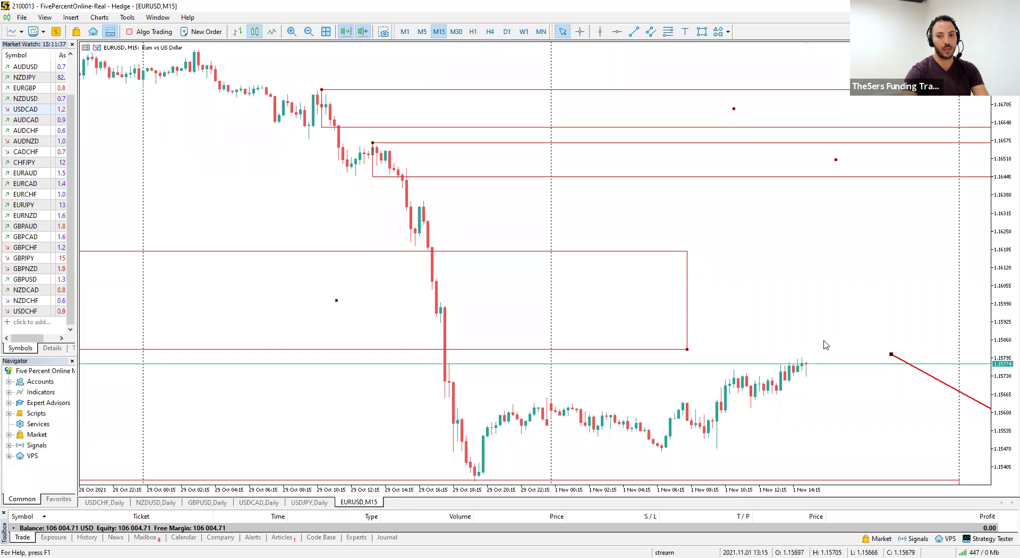
{"action": "left_click_drag", "start_coordinate": [687, 350], "coordinate": [925, 328]}
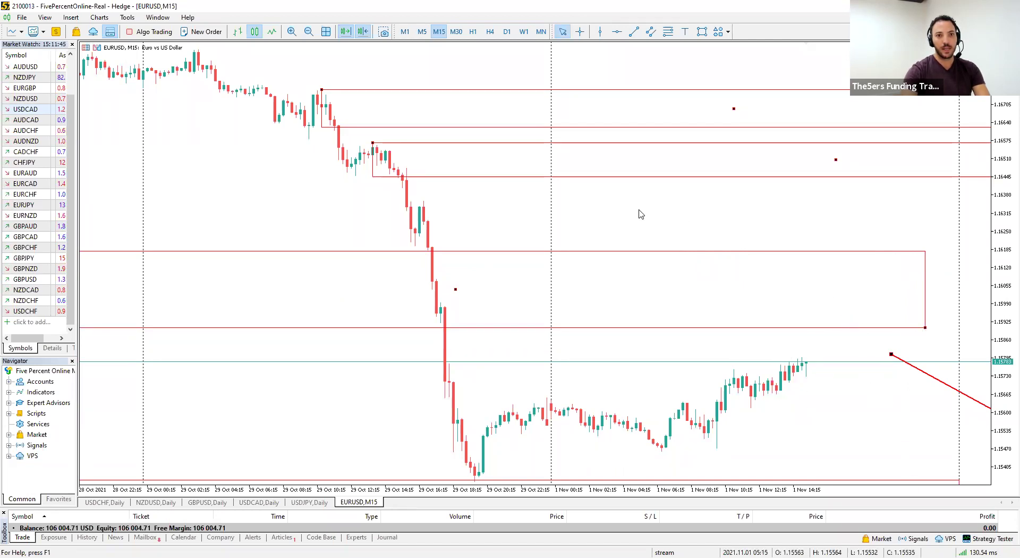
Delete all six drawn zones and lines through the Objects List, then show EURUSD on MN.
{"action": "right_click", "coordinate": [521, 244]}
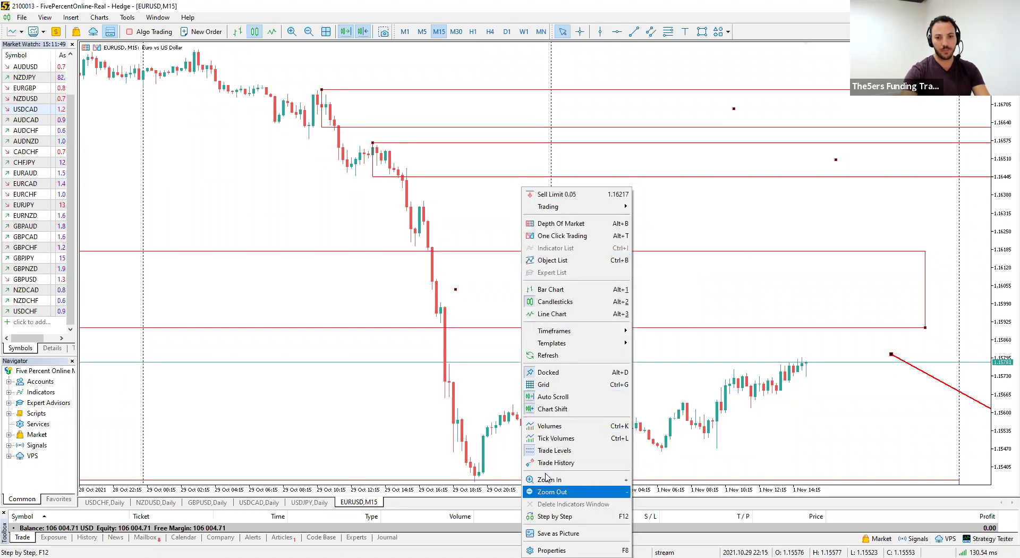
{"action": "left_click", "coordinate": [563, 261]}
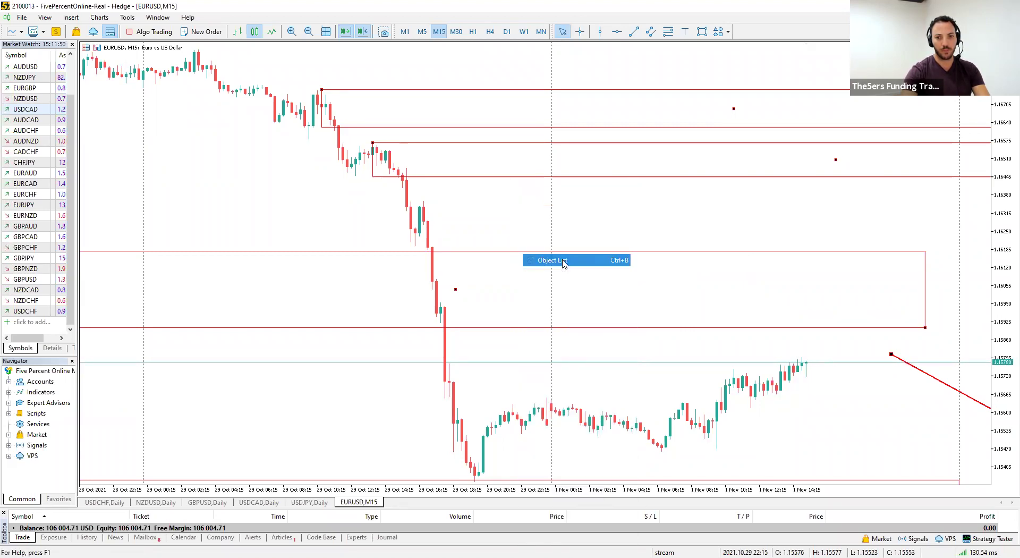
{"action": "left_click", "coordinate": [531, 235]}
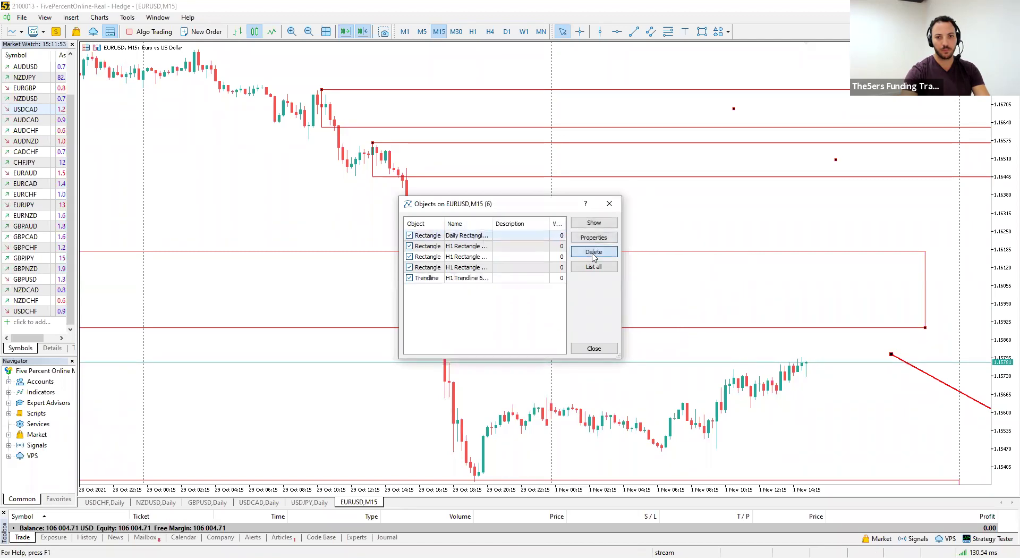
{"action": "left_click", "coordinate": [593, 253]}
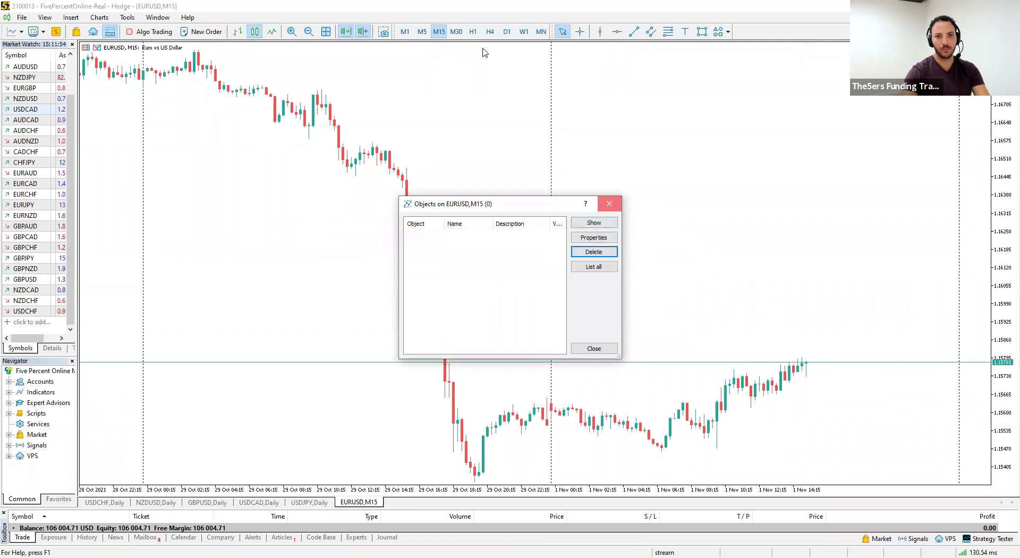
{"action": "left_click", "coordinate": [541, 31]}
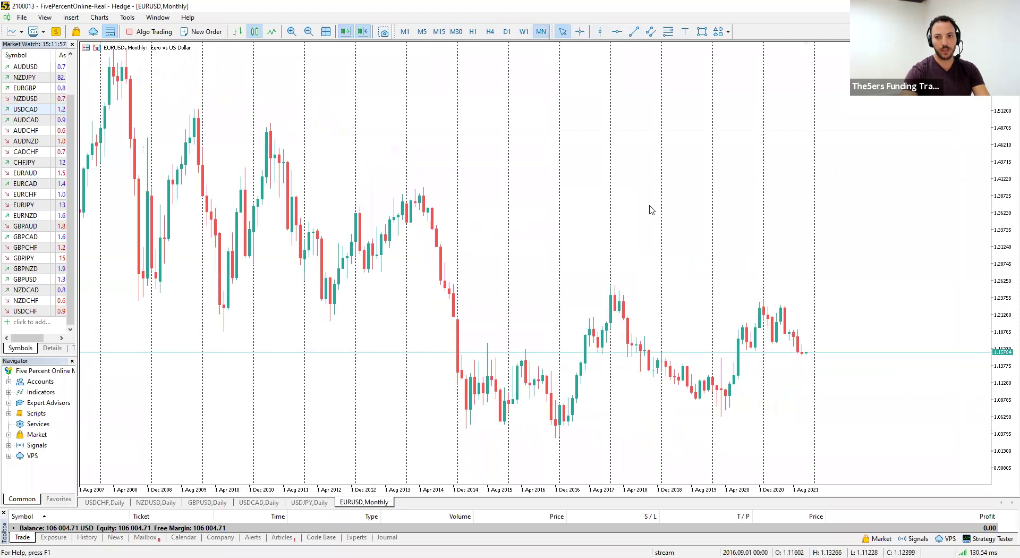
Zoom the monthly chart, then draw and adjust a trial rectangle over recent candles before deleting it.
{"action": "left_click", "coordinate": [291, 32]}
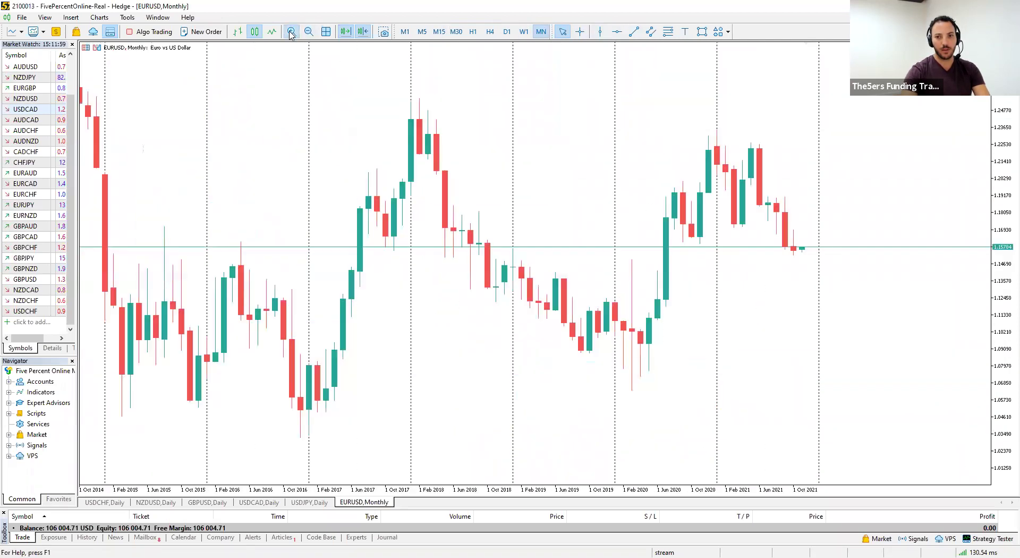
{"action": "left_click", "coordinate": [291, 32]}
{"action": "left_click", "coordinate": [308, 32]}
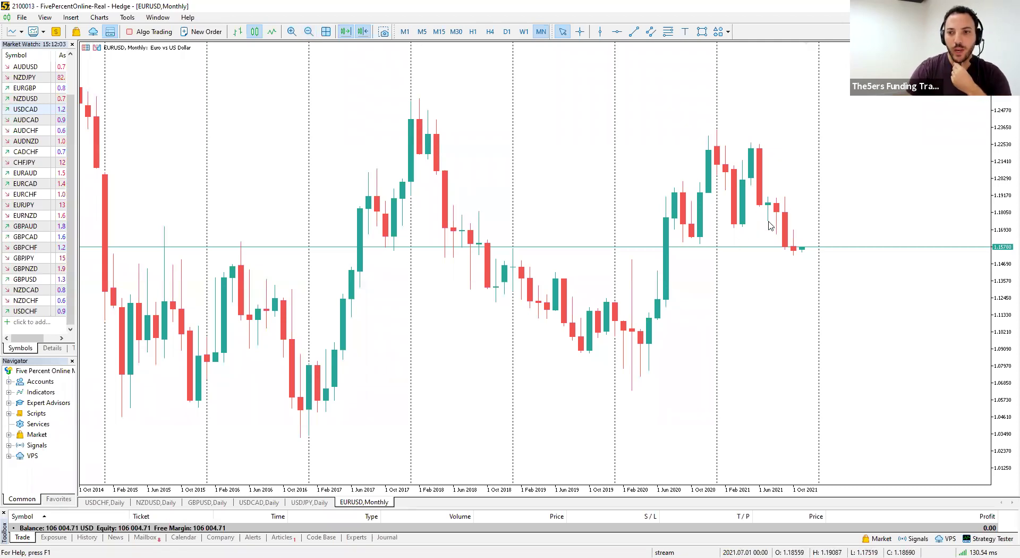
{"action": "left_click", "coordinate": [702, 31]}
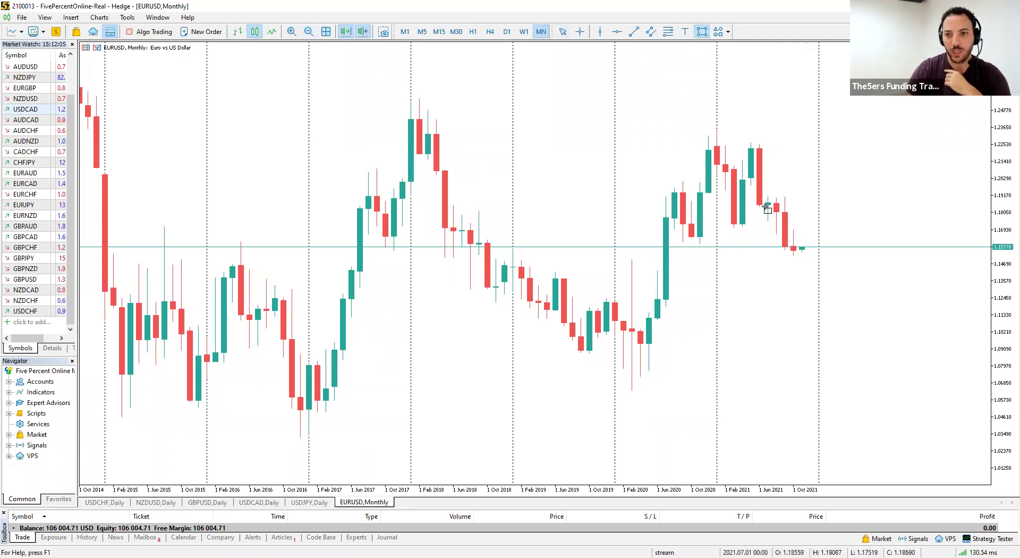
{"action": "left_click_drag", "start_coordinate": [764, 194], "coordinate": [781, 236]}
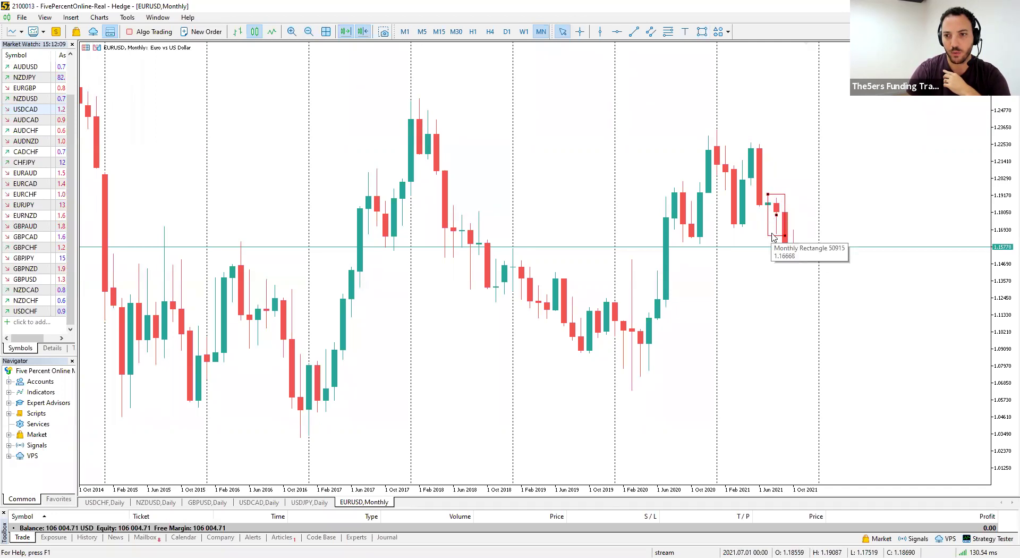
{"action": "mouse_move", "coordinate": [768, 194]}
{"action": "left_mouse_down"}
{"action": "mouse_move", "coordinate": [744, 194]}
{"action": "mouse_move", "coordinate": [760, 195]}
{"action": "left_mouse_up"}
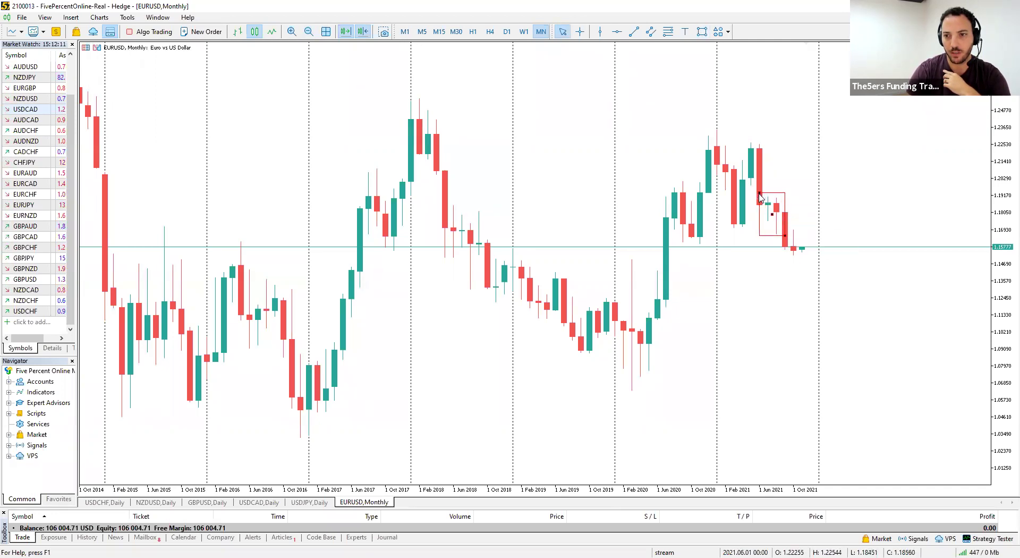
{"action": "mouse_move", "coordinate": [769, 205]}
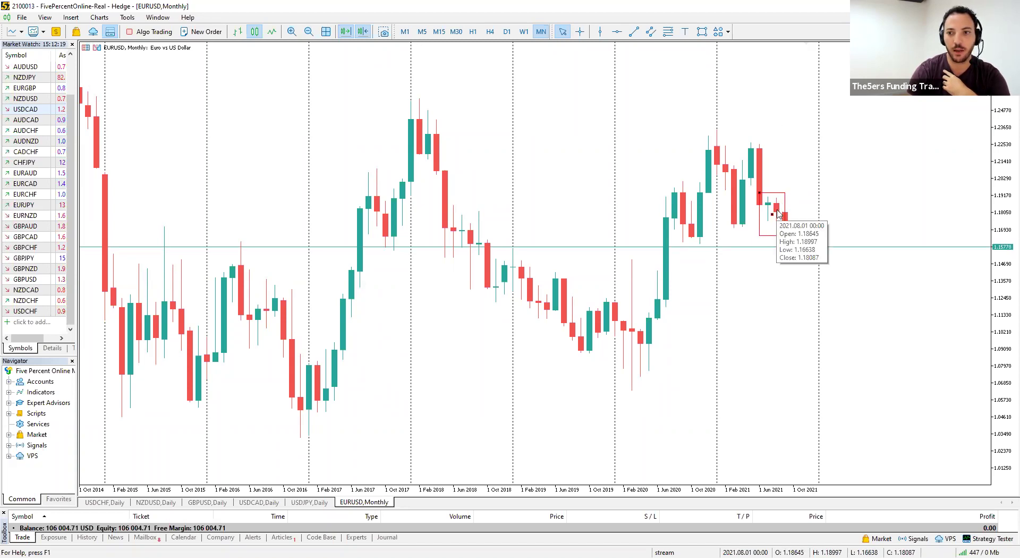
{"action": "left_click_drag", "start_coordinate": [773, 214], "coordinate": [793, 251]}
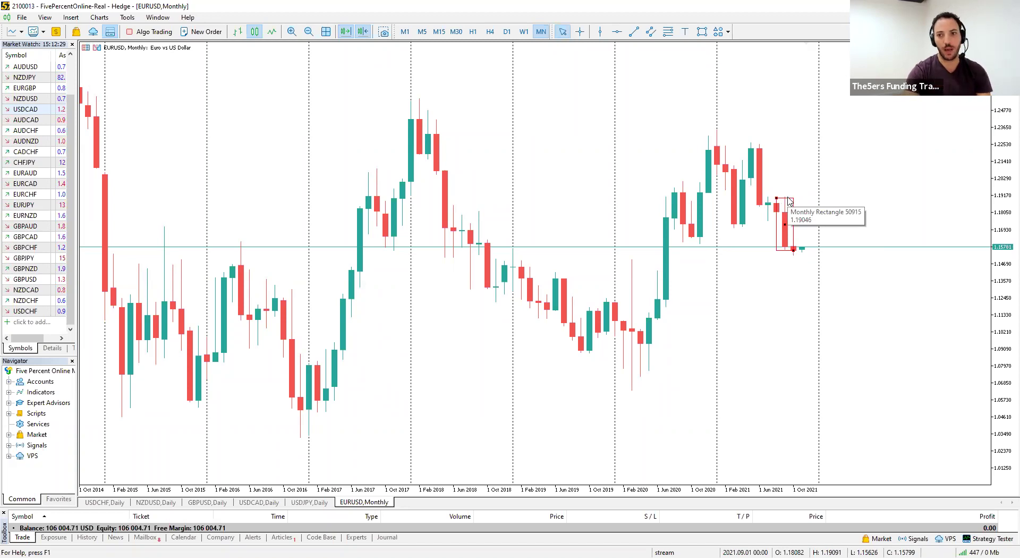
{"action": "key", "text": "Delete"}
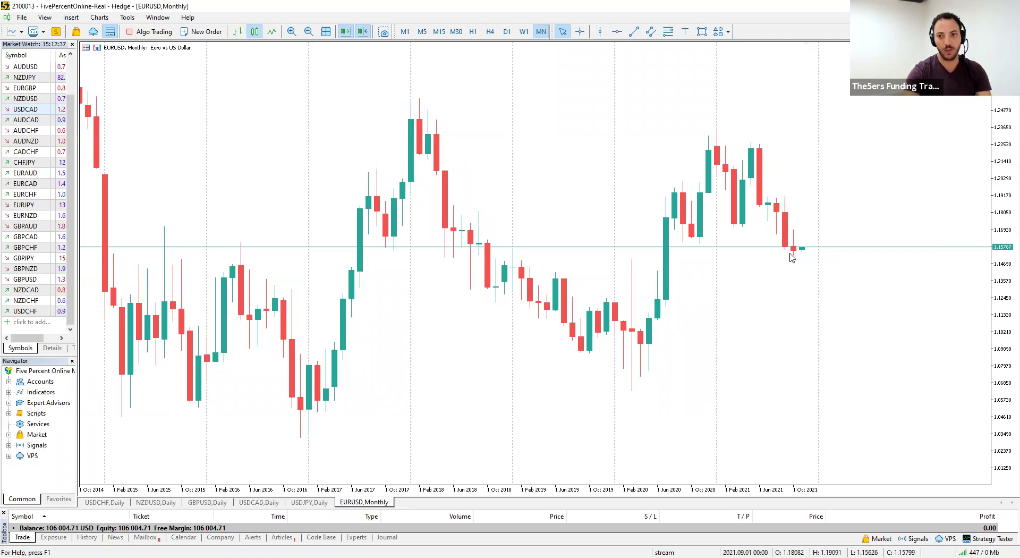
{"action": "mouse_move", "coordinate": [793, 253]}
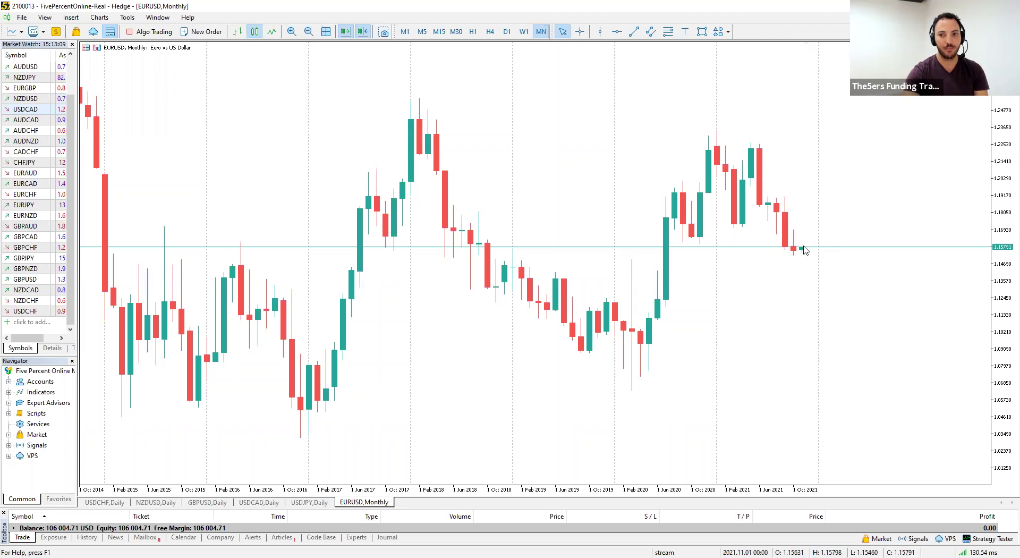
Draw two horizontal levels, one from the Sep 2021 candle and one below current price, then switch to D1.
{"action": "left_click", "coordinate": [291, 34]}
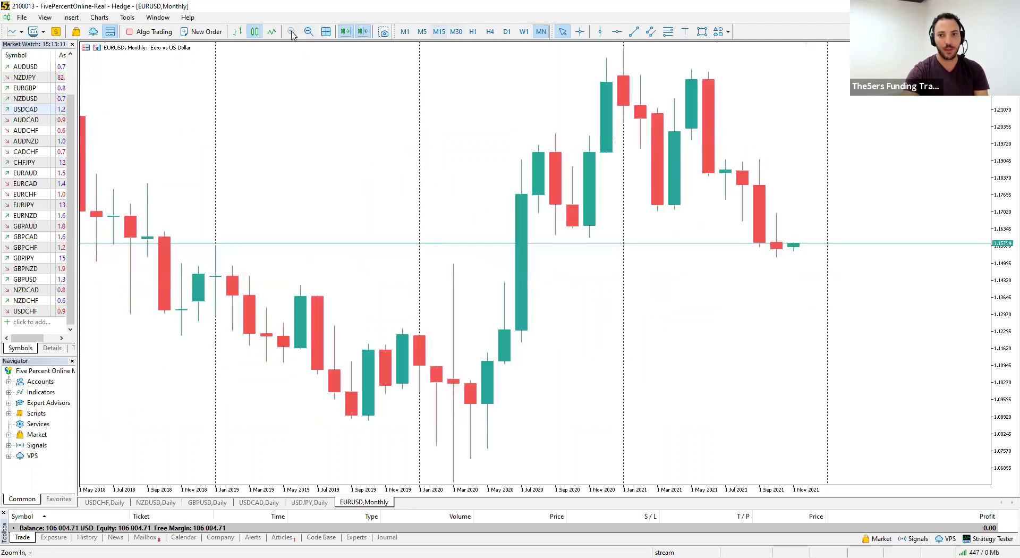
{"action": "left_click", "coordinate": [634, 32]}
{"action": "left_click_drag", "start_coordinate": [766, 213], "coordinate": [846, 214]}
{"action": "left_click", "coordinate": [797, 159]}
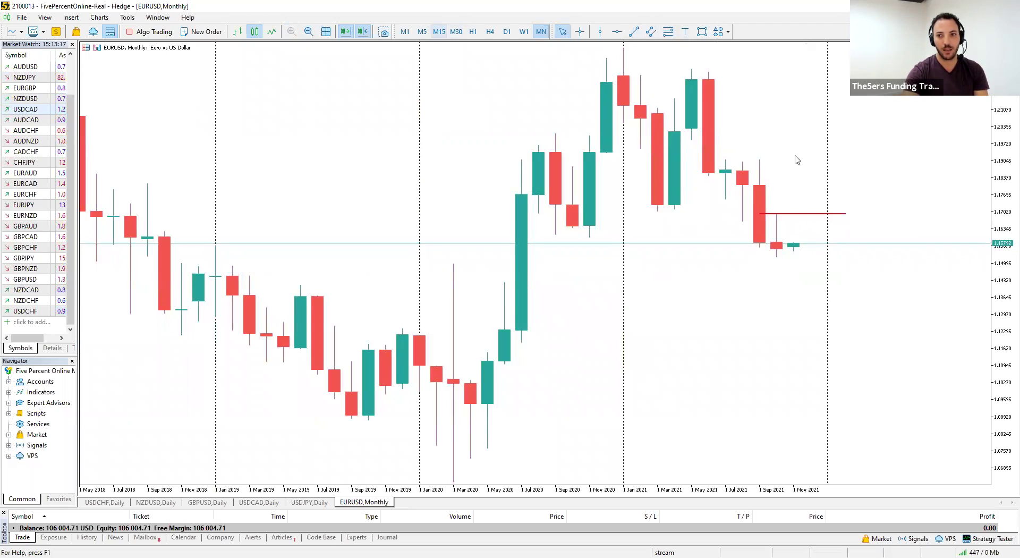
{"action": "left_click", "coordinate": [634, 32]}
{"action": "left_click_drag", "start_coordinate": [769, 258], "coordinate": [852, 262]}
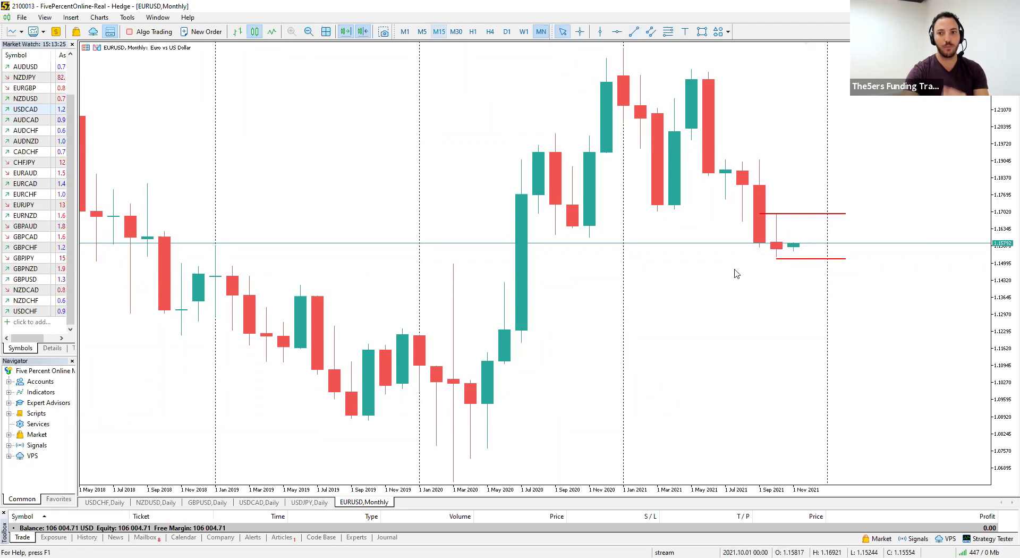
{"action": "left_click", "coordinate": [508, 32]}
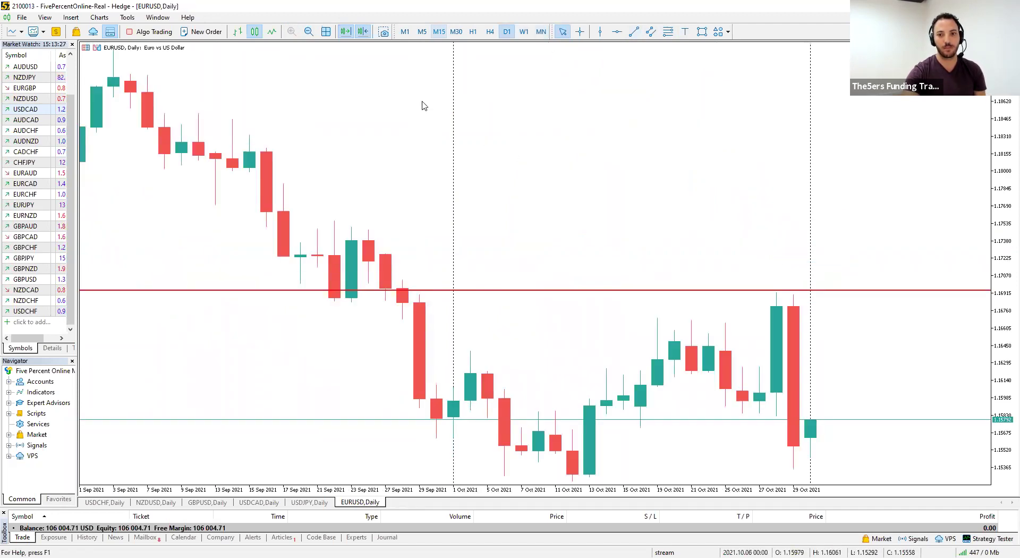
Rescale and zoom the EURUSD daily chart so March–October 2021 fills the view.
{"action": "left_click", "coordinate": [308, 32]}
{"action": "left_click", "coordinate": [308, 32]}
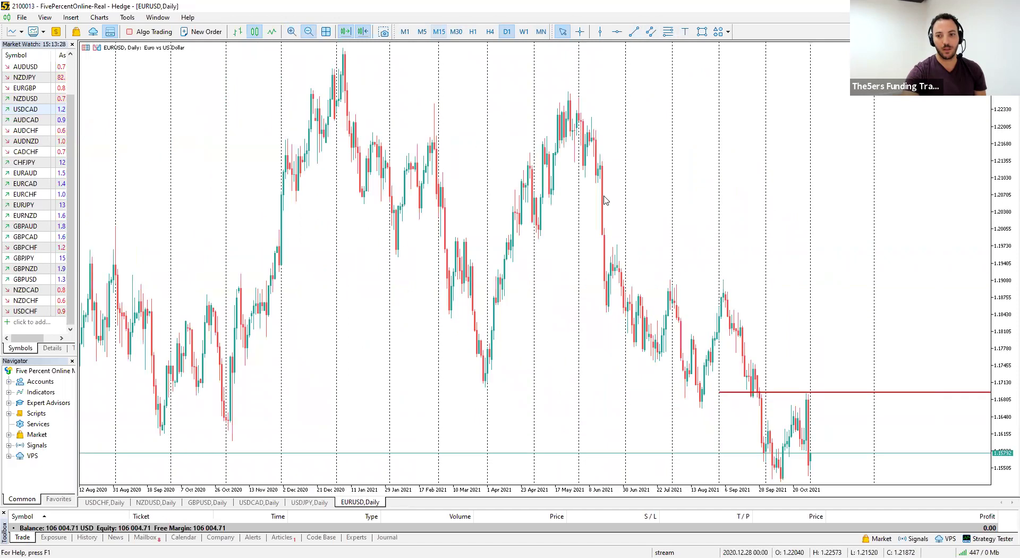
{"action": "mouse_move", "coordinate": [1005, 280]}
{"action": "left_mouse_down"}
{"action": "mouse_move", "coordinate": [1006, 290]}
{"action": "mouse_move", "coordinate": [1007, 276]}
{"action": "left_mouse_up"}
{"action": "left_click", "coordinate": [292, 31]}
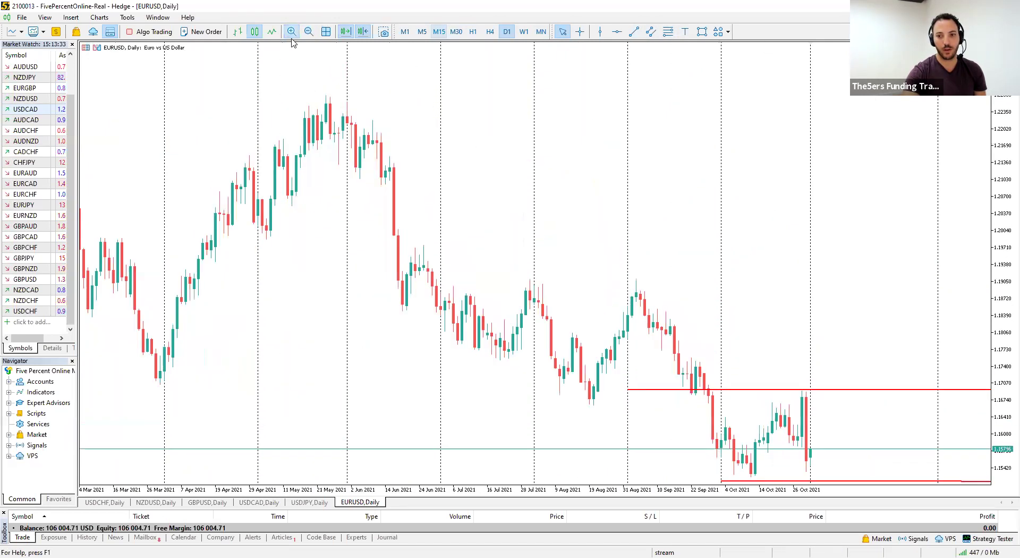
Read the prices of the red monthly levels, then bring up the GBPUSD daily chart.
{"action": "mouse_move", "coordinate": [724, 440]}
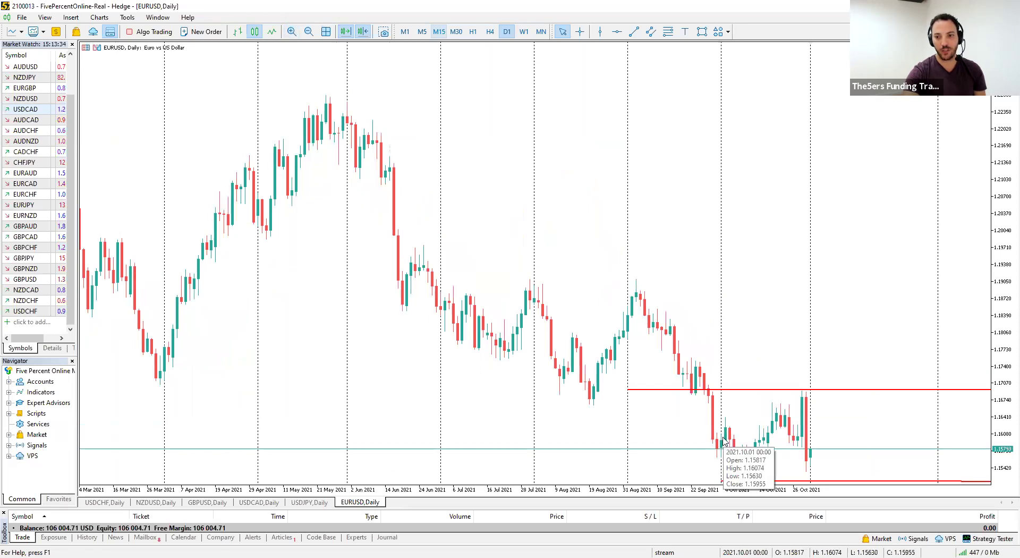
{"action": "mouse_move", "coordinate": [805, 393]}
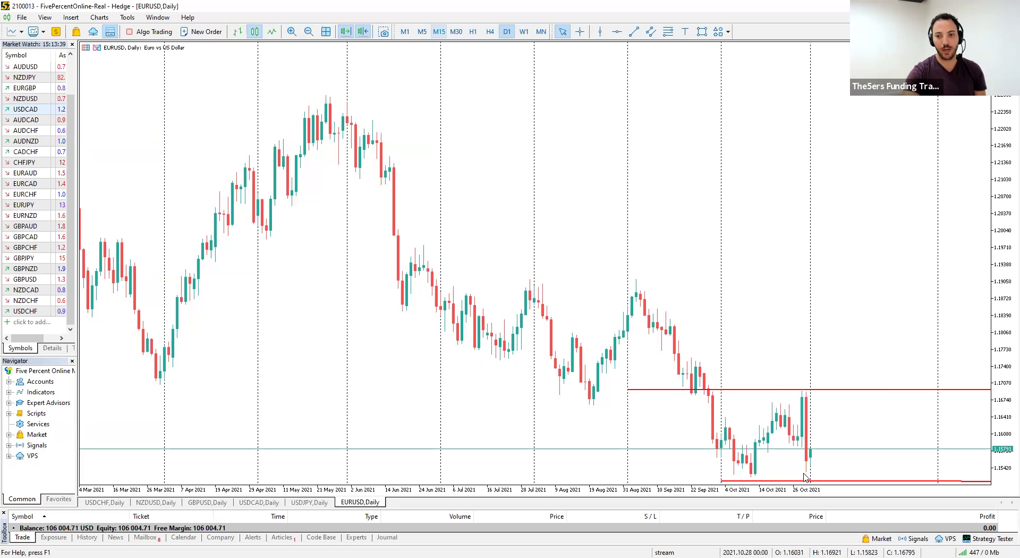
{"action": "mouse_move", "coordinate": [812, 482]}
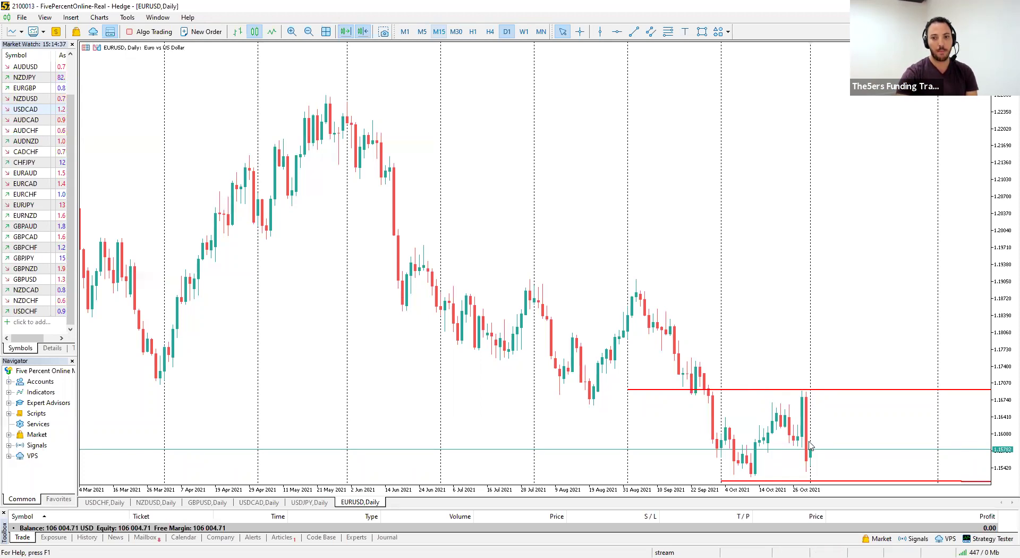
{"action": "mouse_move", "coordinate": [811, 454]}
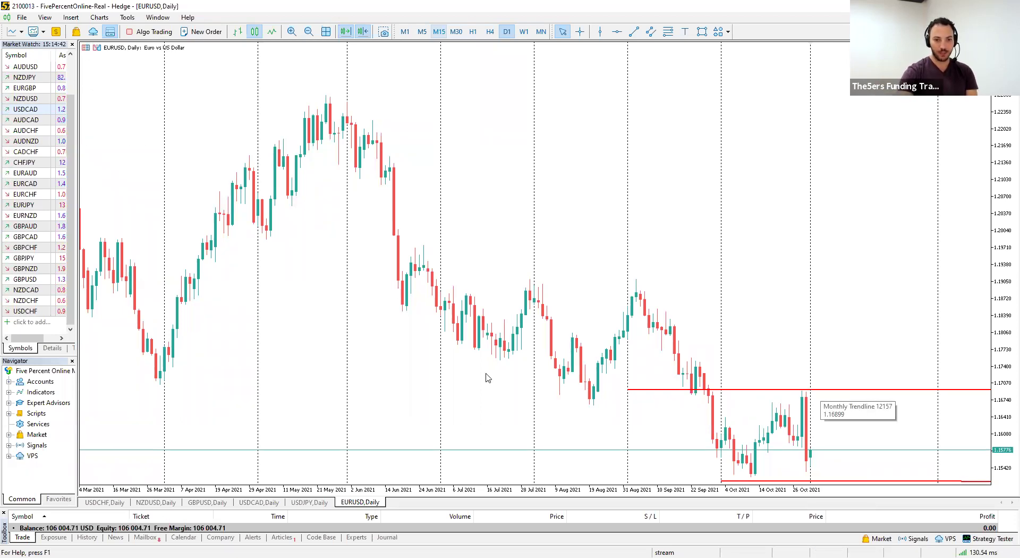
{"action": "left_click", "coordinate": [214, 502]}
Move the GBPUSD tab after USDJPY and delete its three red zones and 1.388 level via the Objects List.
{"action": "left_click_drag", "start_coordinate": [214, 503], "coordinate": [309, 502]}
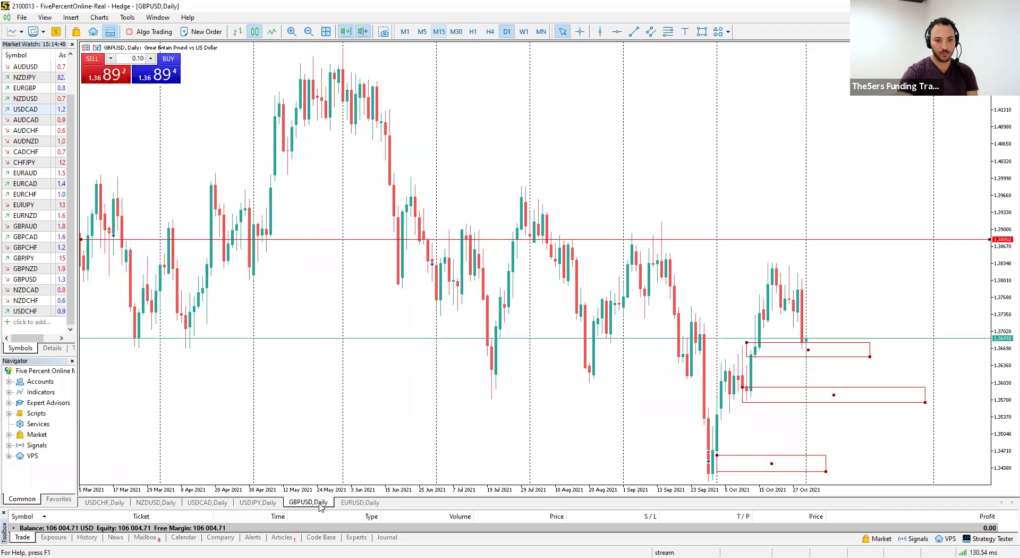
{"action": "right_click", "coordinate": [862, 327]}
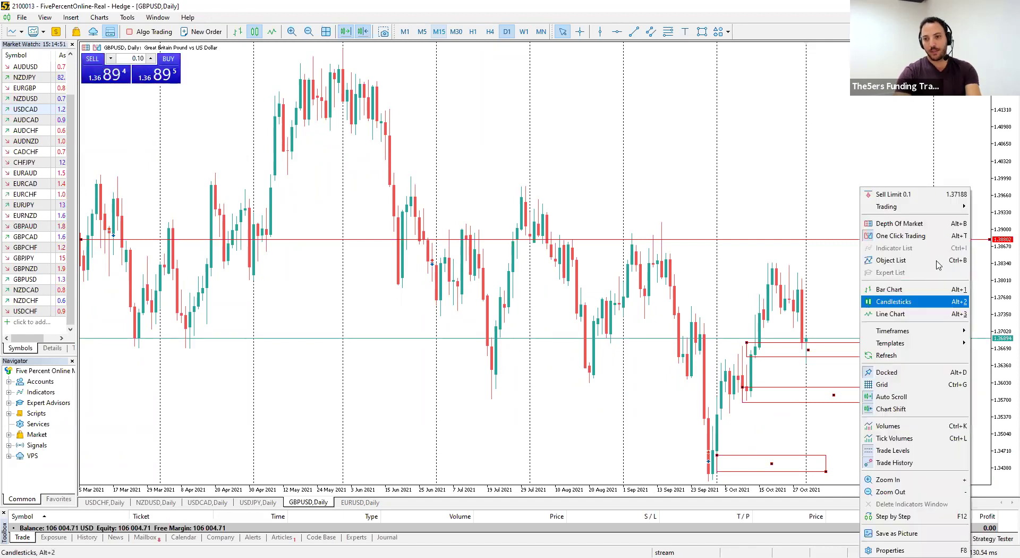
{"action": "left_click", "coordinate": [898, 262]}
{"action": "left_click", "coordinate": [476, 235]}
{"action": "left_click", "coordinate": [590, 252]}
{"action": "left_click", "coordinate": [591, 251]}
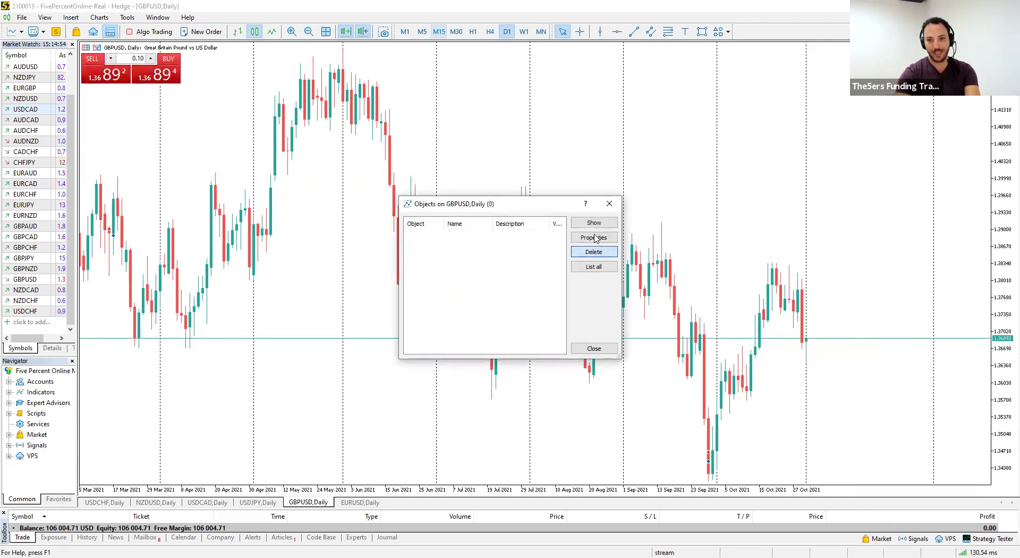
{"action": "left_click", "coordinate": [609, 204]}
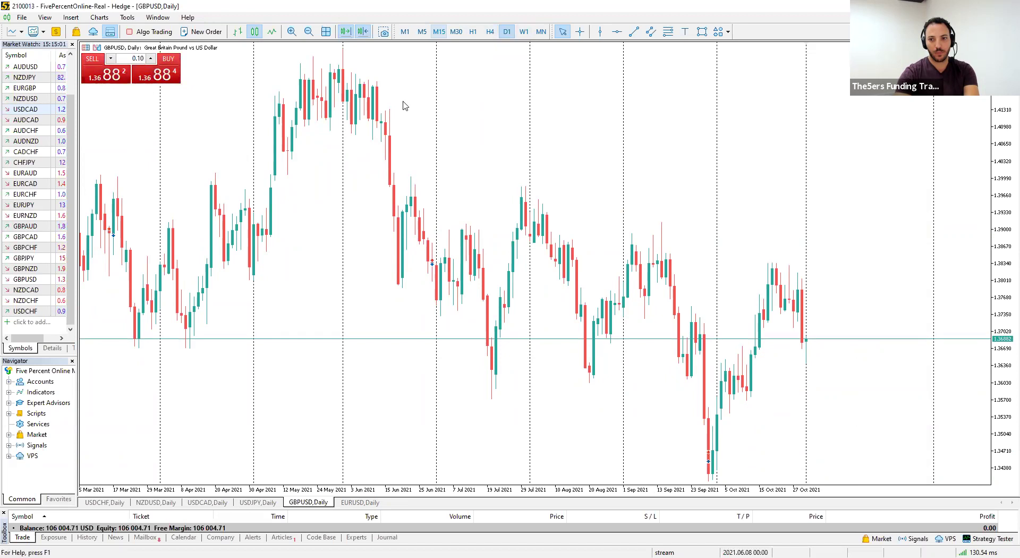
Pan the GBPUSD daily chart back to January 2021, then forward to the latest candles.
{"action": "left_click_drag", "start_coordinate": [523, 337], "coordinate": [593, 344]}
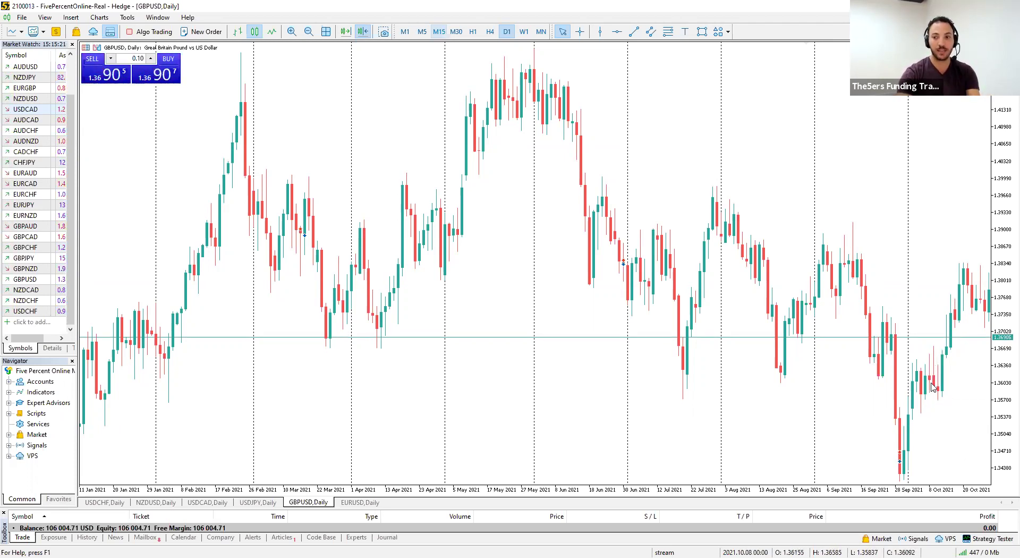
{"action": "mouse_move", "coordinate": [963, 276]}
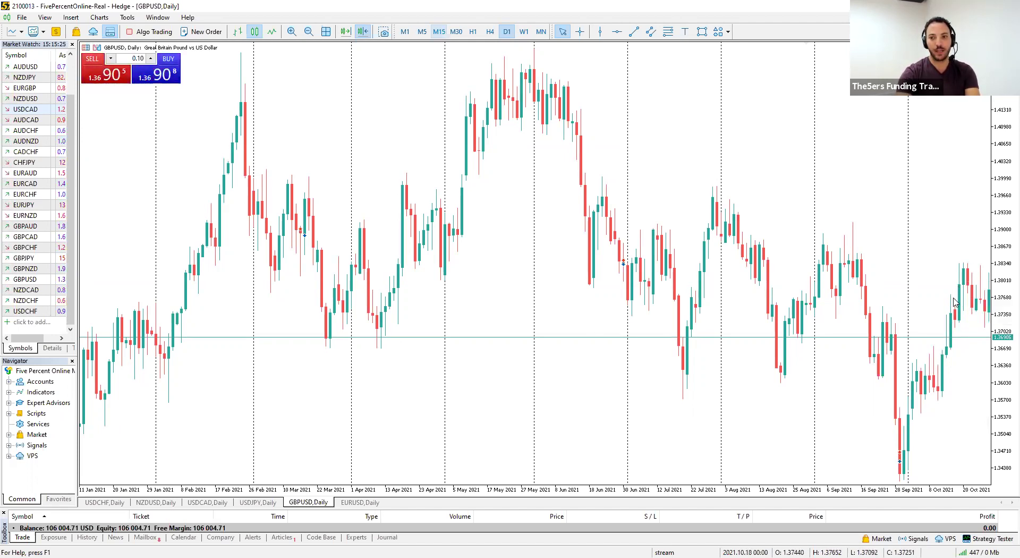
{"action": "scroll", "coordinate": [945, 304], "scroll_direction": "down", "scroll_amount": 3}
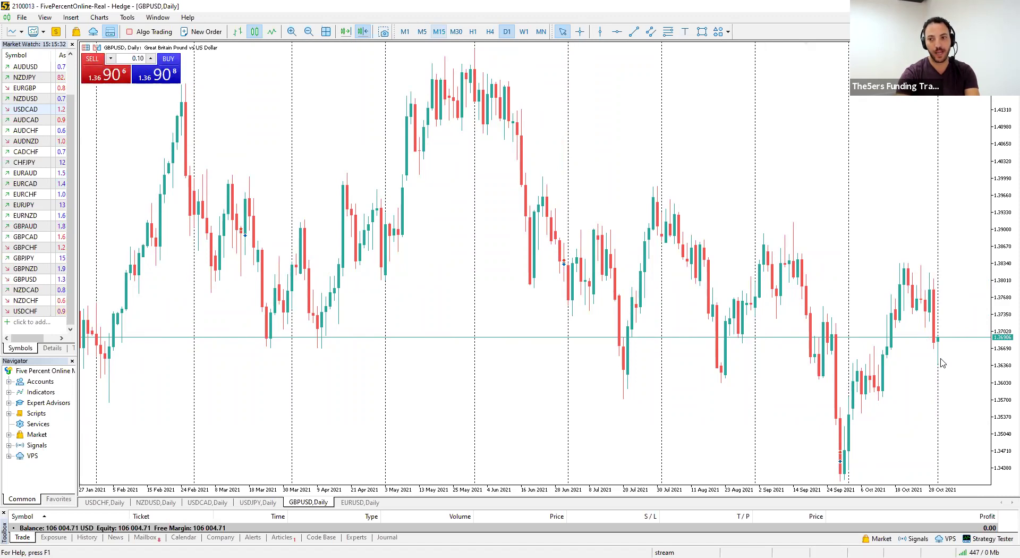
{"action": "left_click_drag", "start_coordinate": [902, 280], "coordinate": [826, 271]}
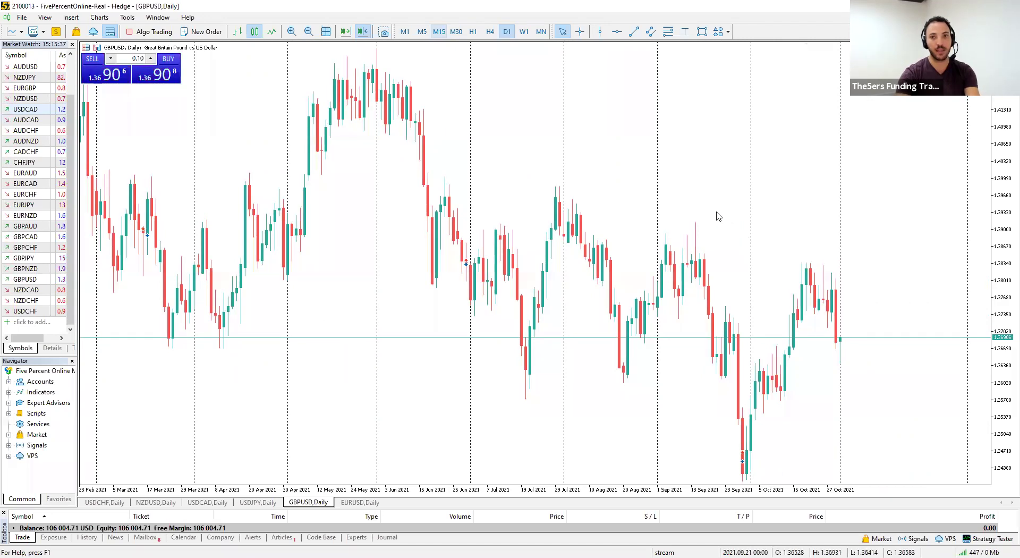
Mark a 1.357–1.360 zone over the early-October GBPUSD lows with a level beneath, then switch to H1.
{"action": "left_click", "coordinate": [698, 35]}
{"action": "left_click_drag", "start_coordinate": [777, 382], "coordinate": [929, 400]}
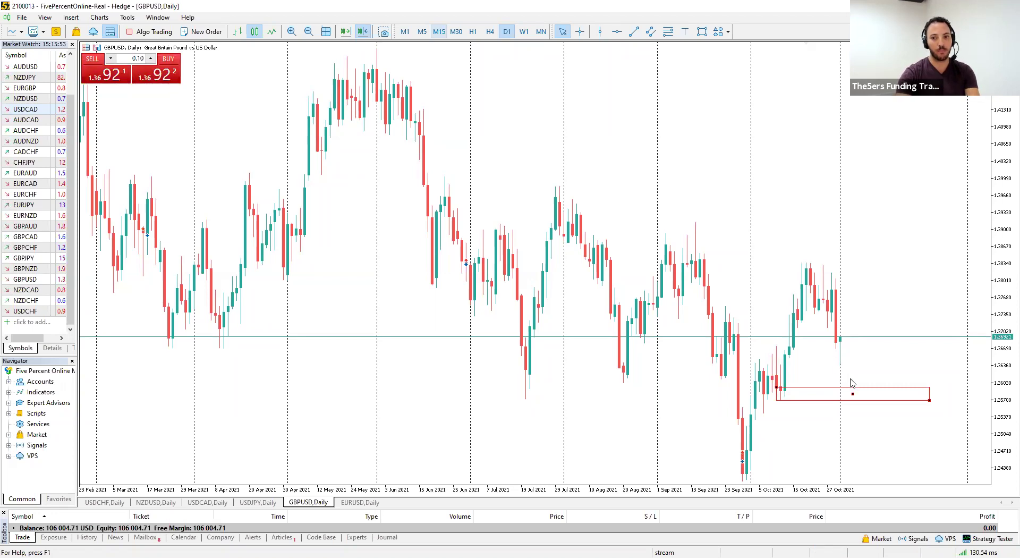
{"action": "left_click", "coordinate": [633, 31]}
{"action": "left_click_drag", "start_coordinate": [776, 404], "coordinate": [938, 406]}
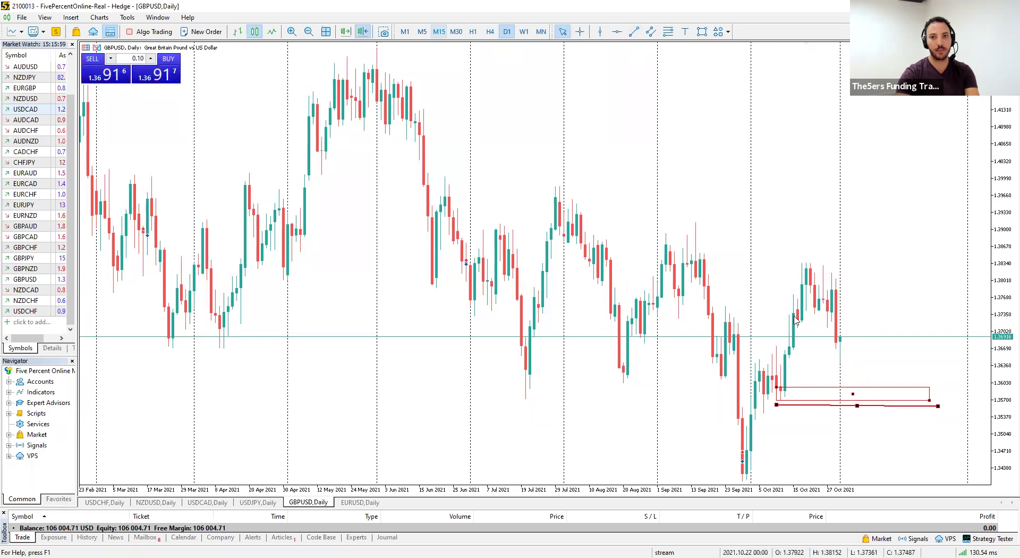
{"action": "left_click", "coordinate": [473, 31]}
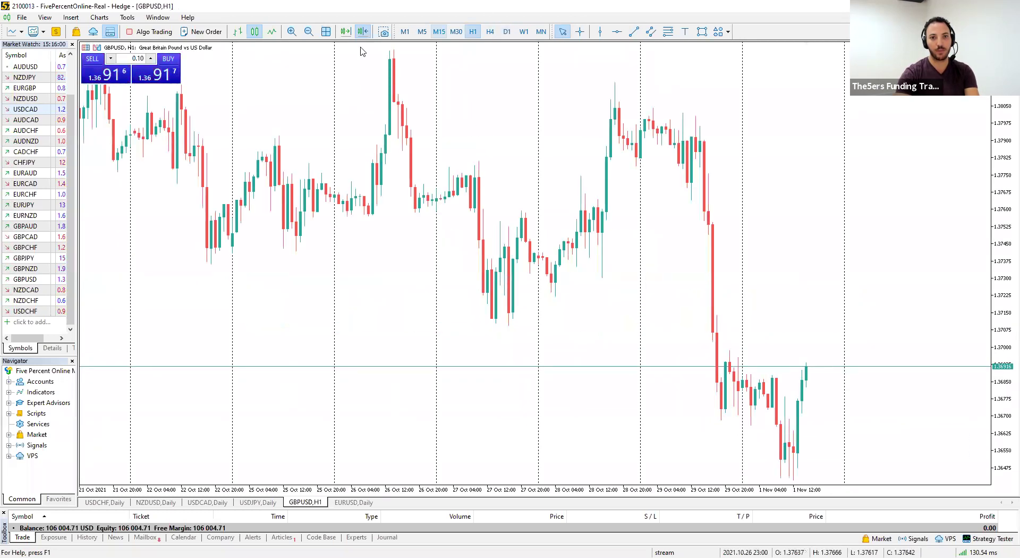
Zoom out and pan the GBPUSD hourly chart to bars from 8 October, checking prices with the crosshair.
{"action": "left_click", "coordinate": [308, 32]}
{"action": "left_click_drag", "start_coordinate": [328, 372], "coordinate": [370, 344]}
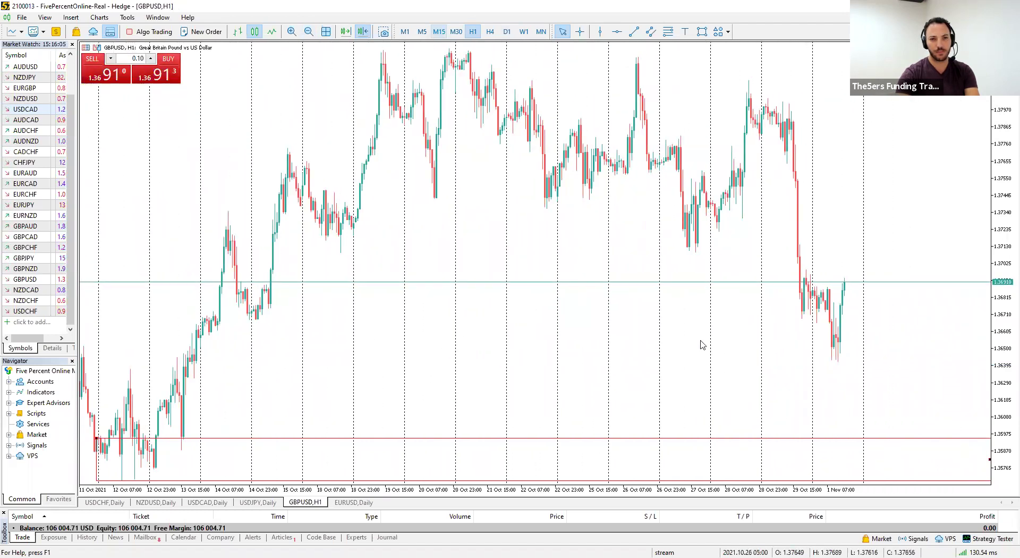
{"action": "left_click", "coordinate": [580, 31]}
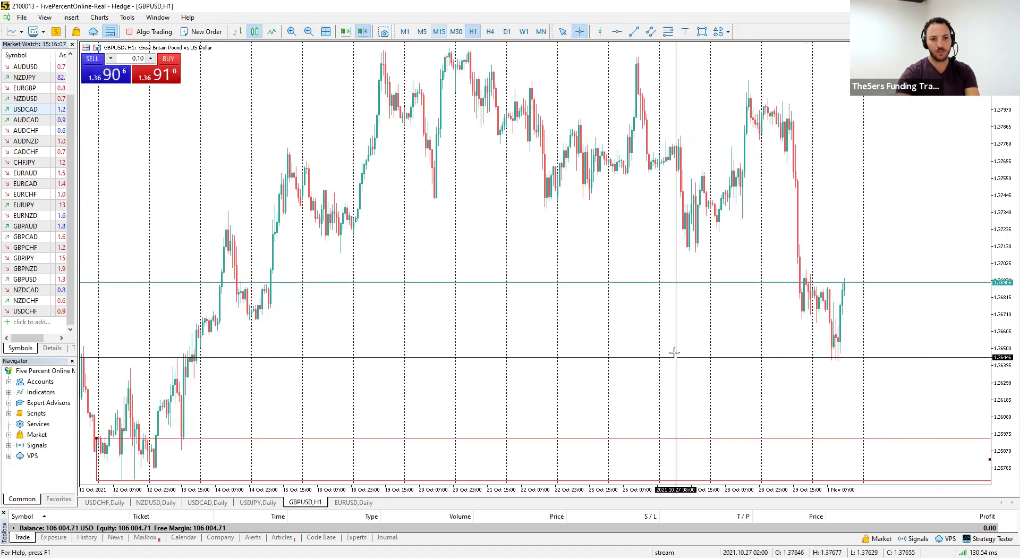
{"action": "key", "text": "Escape"}
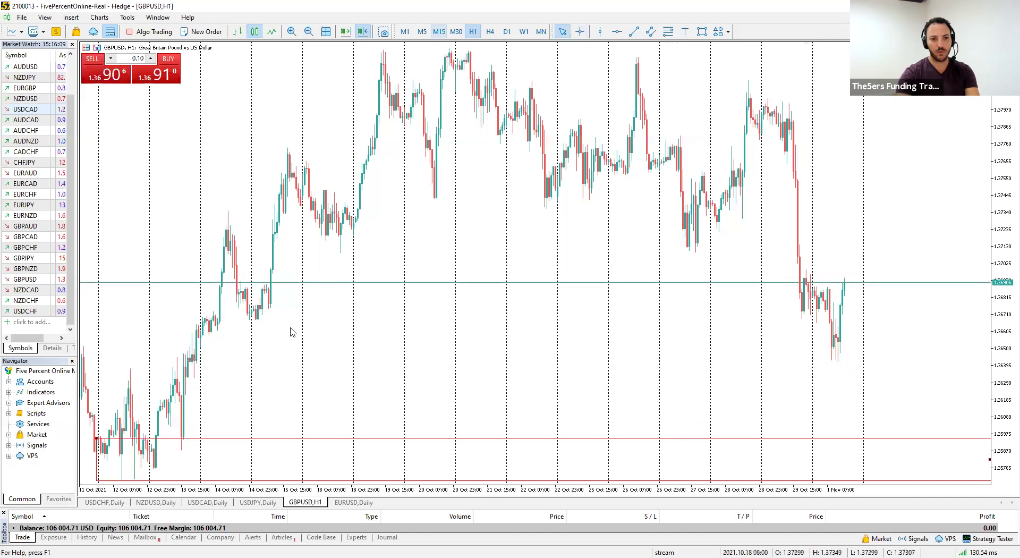
{"action": "left_click_drag", "start_coordinate": [234, 347], "coordinate": [275, 357]}
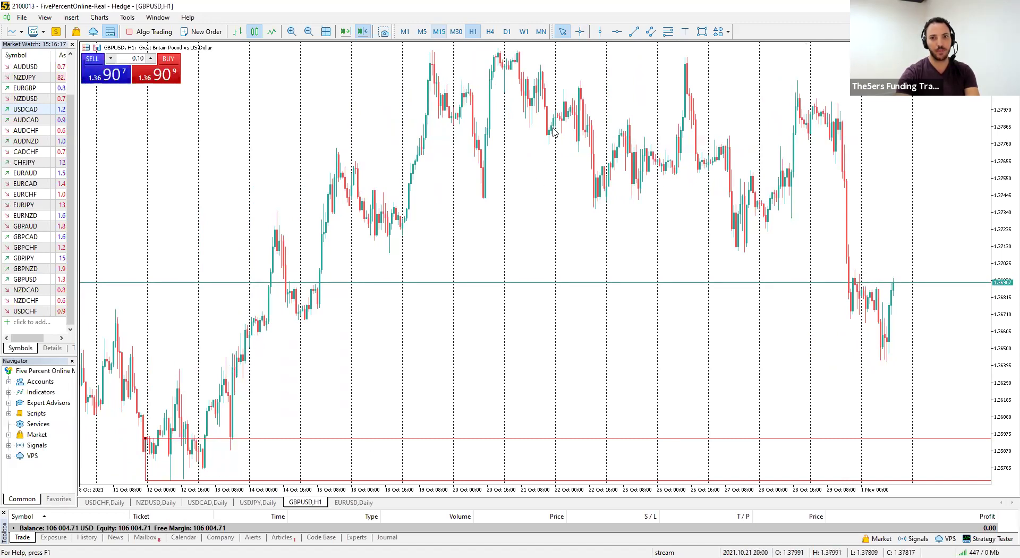
Return GBPUSD to D1 and zoom so March–October 2021 frames the new zone.
{"action": "left_click", "coordinate": [507, 32]}
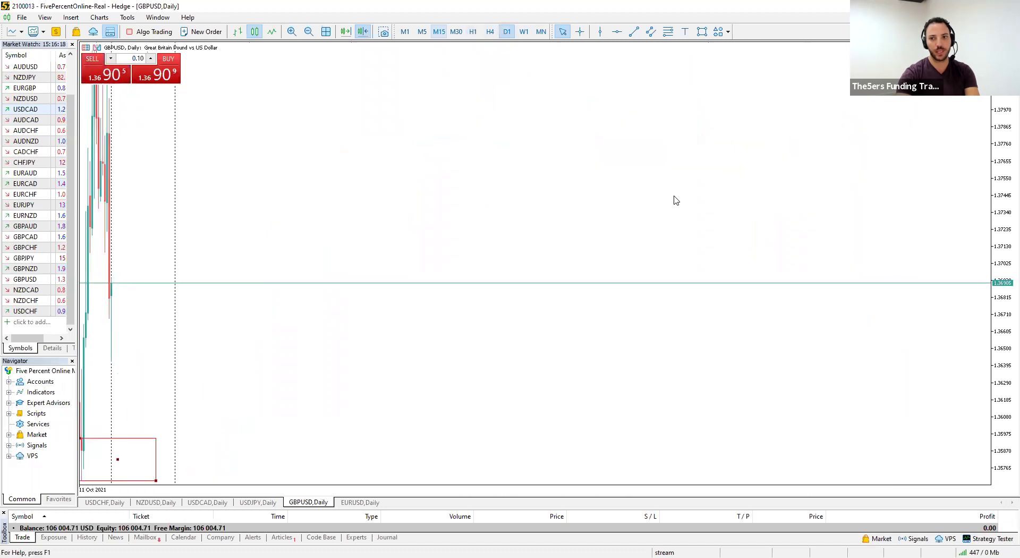
{"action": "left_click", "coordinate": [296, 35]}
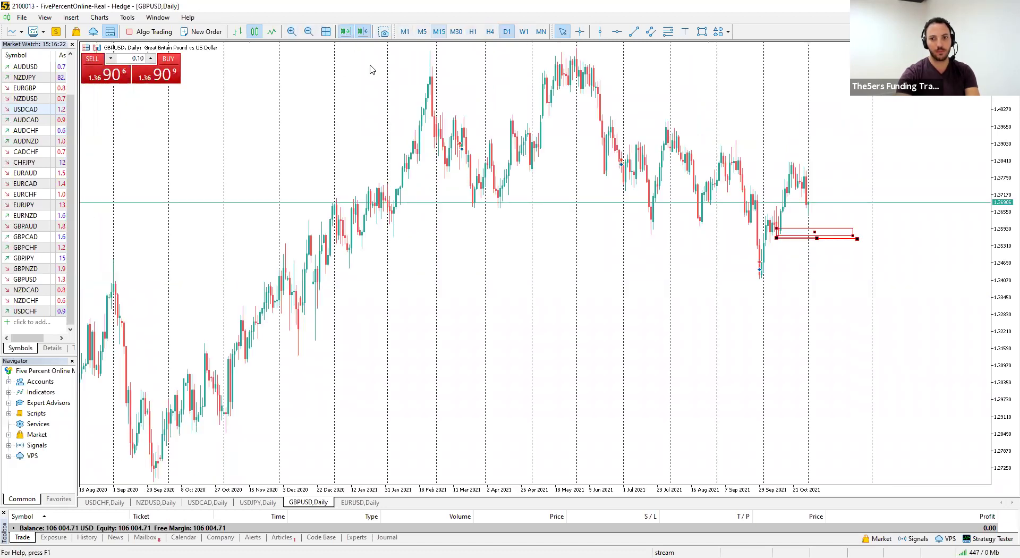
{"action": "left_click", "coordinate": [292, 32]}
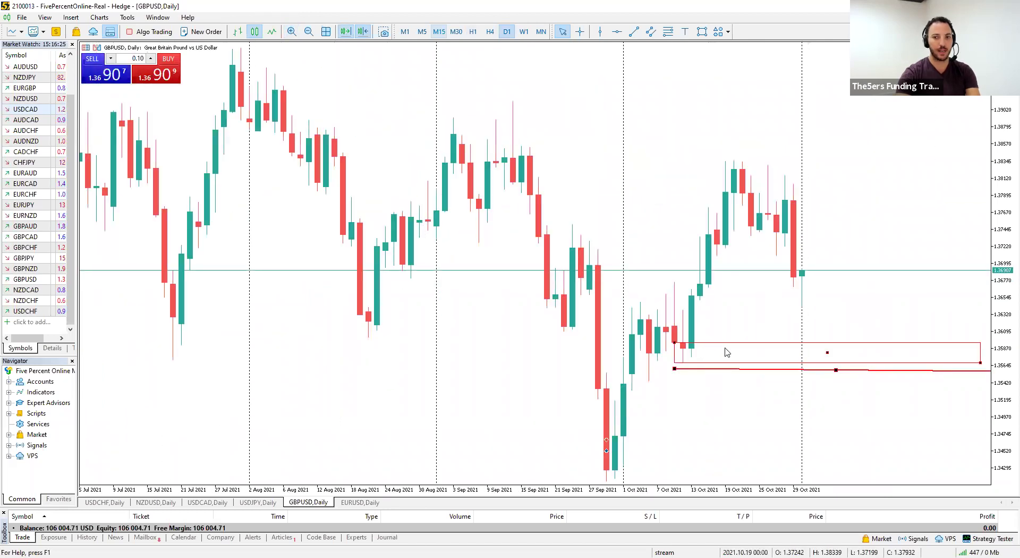
{"action": "left_click", "coordinate": [308, 31]}
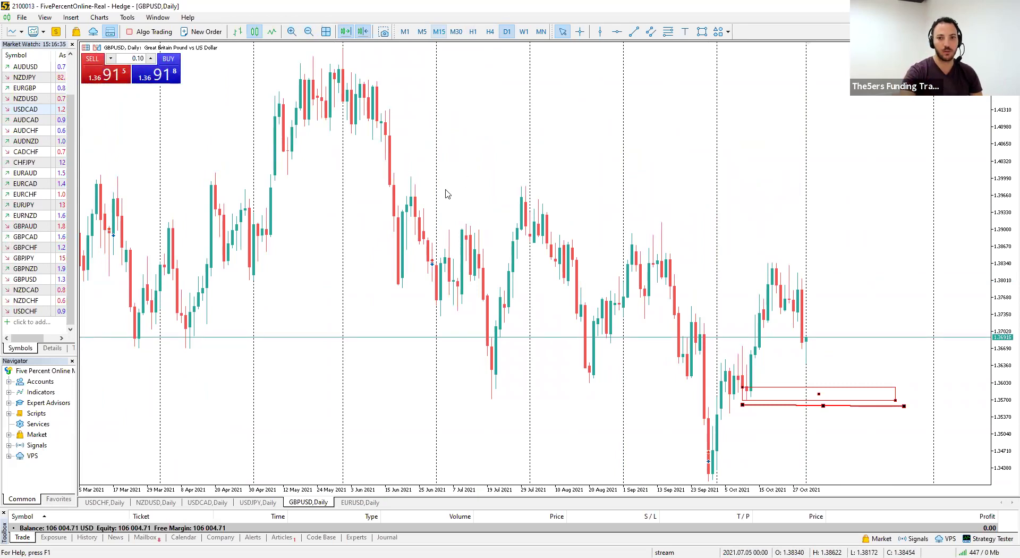
Open the USDJPY chart, review its zones on MN, and return it to D1.
{"action": "left_click", "coordinate": [258, 502]}
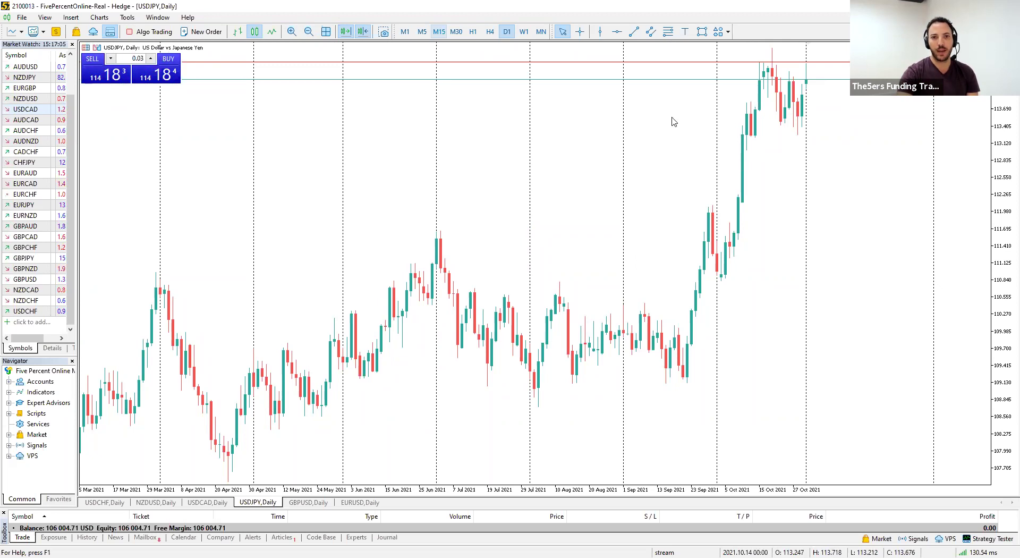
{"action": "left_click", "coordinate": [541, 31]}
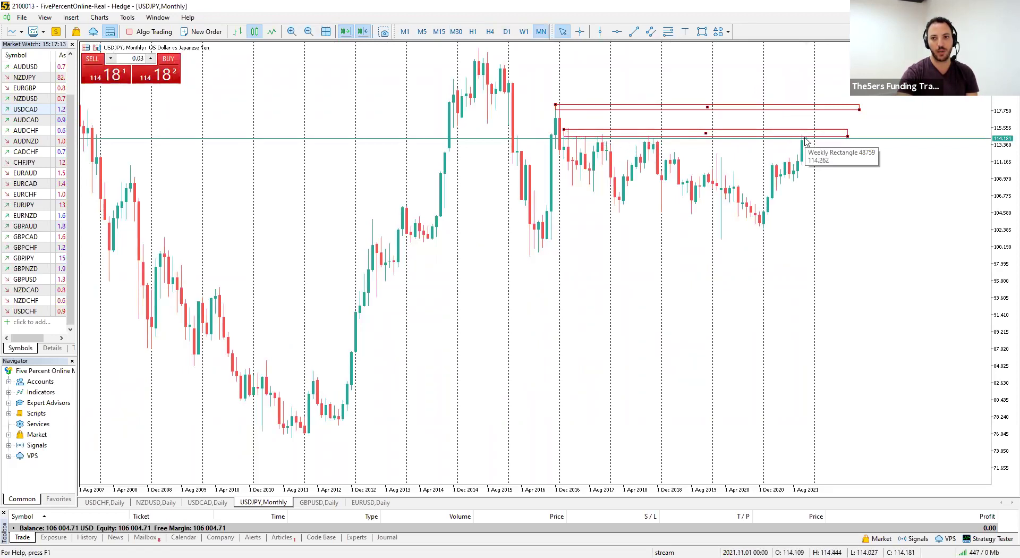
{"action": "left_click", "coordinate": [507, 31]}
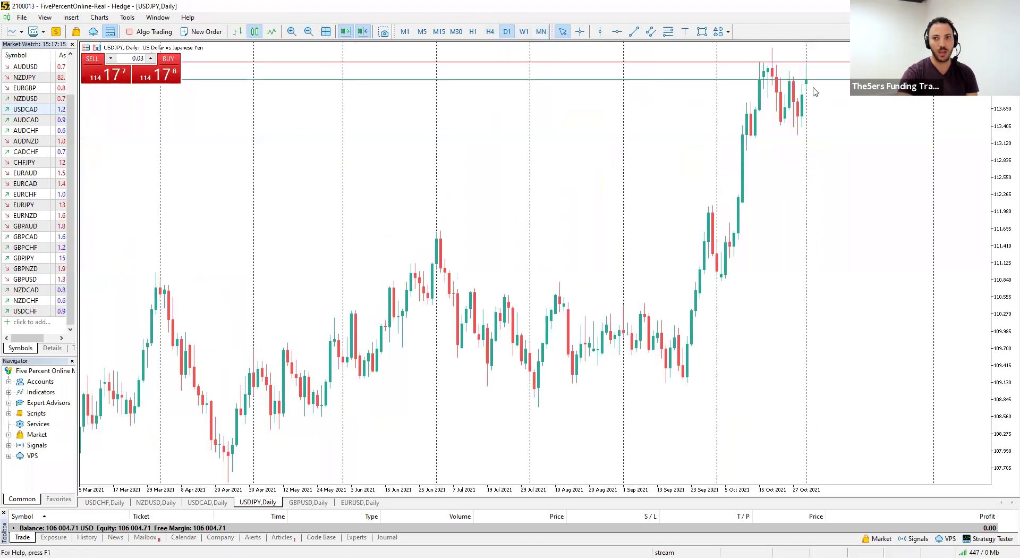
Zoom out to Aug 2020–Oct 2021, rescale the price axis and turn off one-click trading.
{"action": "left_click", "coordinate": [308, 32]}
{"action": "left_click", "coordinate": [702, 31]}
{"action": "left_click_drag", "start_coordinate": [837, 99], "coordinate": [838, 100]}
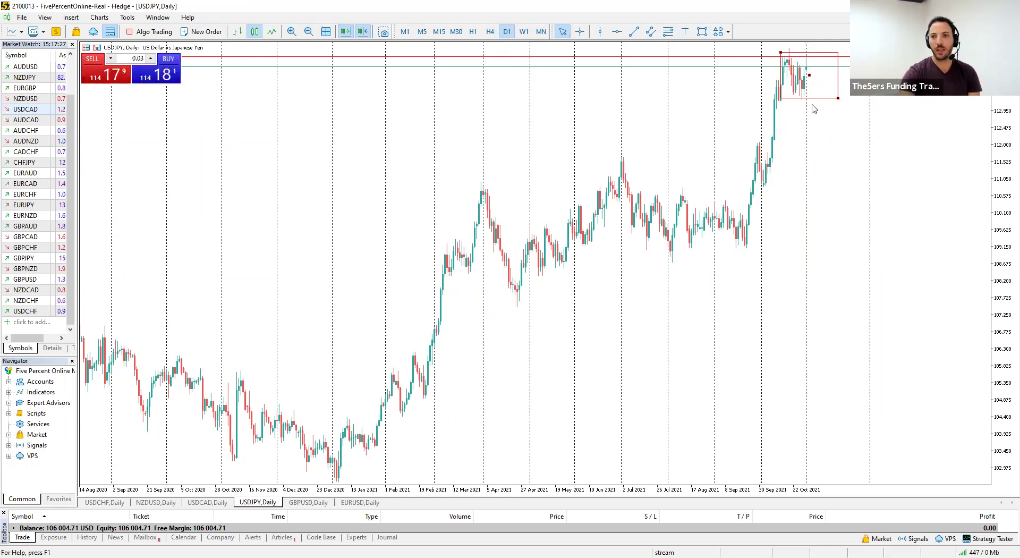
{"action": "left_click_drag", "start_coordinate": [993, 176], "coordinate": [876, 107]}
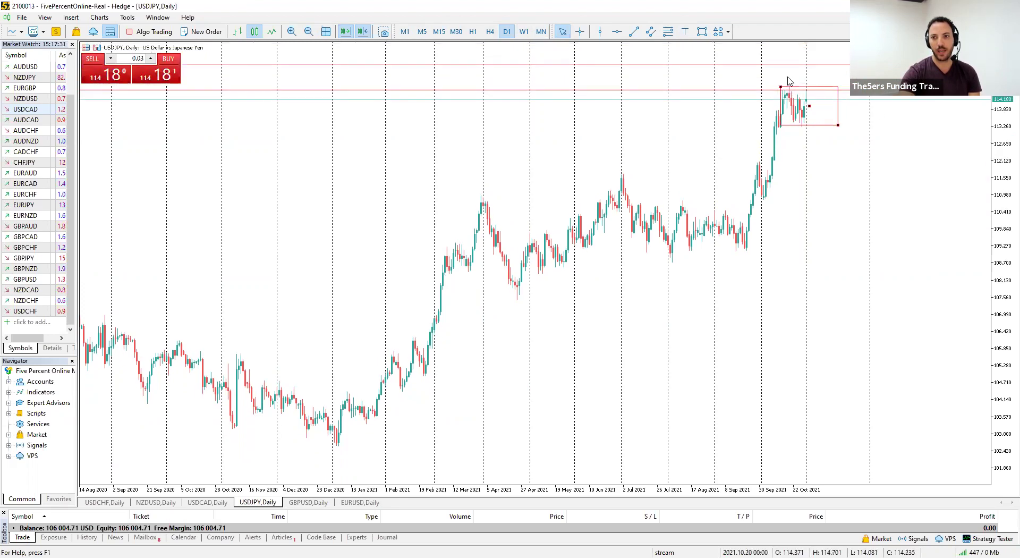
{"action": "left_click", "coordinate": [95, 48]}
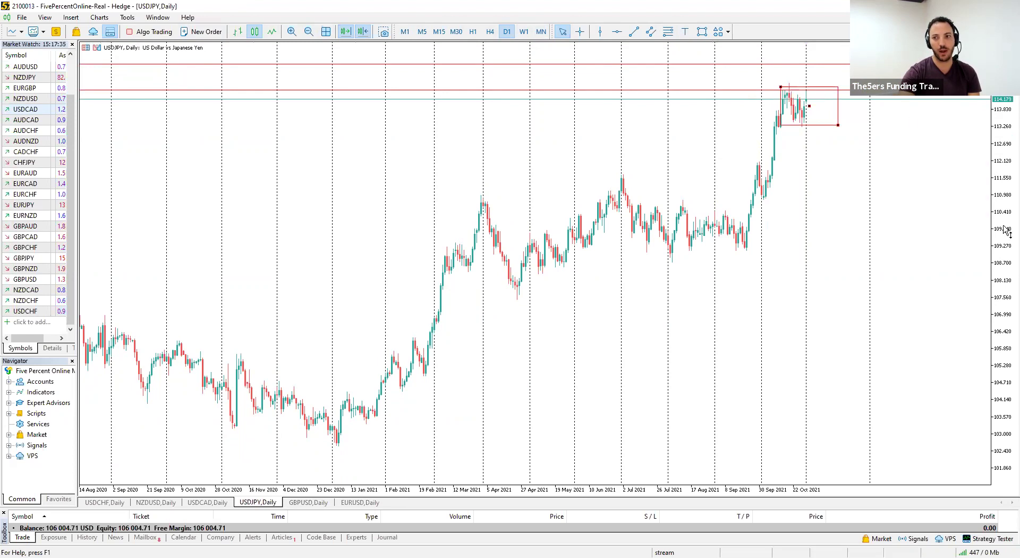
Stretch the price scale and draw a red zone around 110.9–111.5 from the late-September breakout.
{"action": "left_click_drag", "start_coordinate": [1006, 230], "coordinate": [1004, 255]}
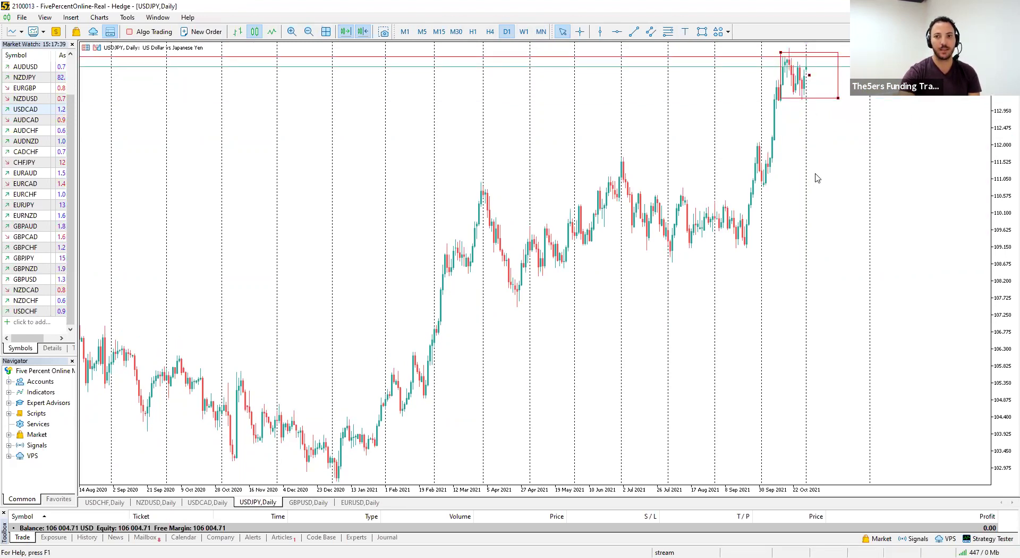
{"action": "left_click", "coordinate": [702, 32]}
{"action": "mouse_move", "coordinate": [764, 160]}
{"action": "left_mouse_down"}
{"action": "mouse_move", "coordinate": [867, 193]}
{"action": "mouse_move", "coordinate": [918, 189]}
{"action": "left_mouse_up"}
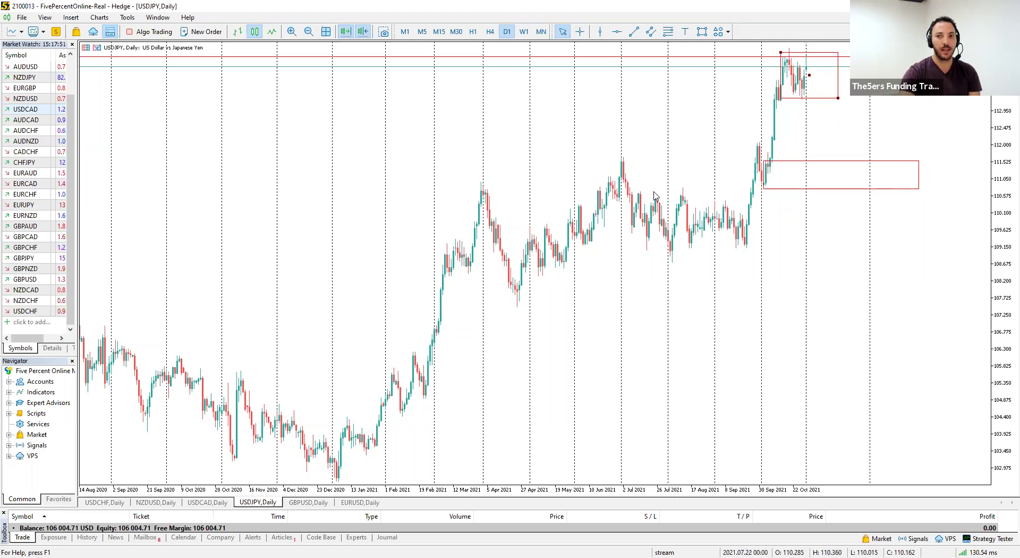
On W1 reshape the lower rectangle and measure 115.462–117.887, then on D1 lower the top box to about 113.19.
{"action": "left_click", "coordinate": [524, 32]}
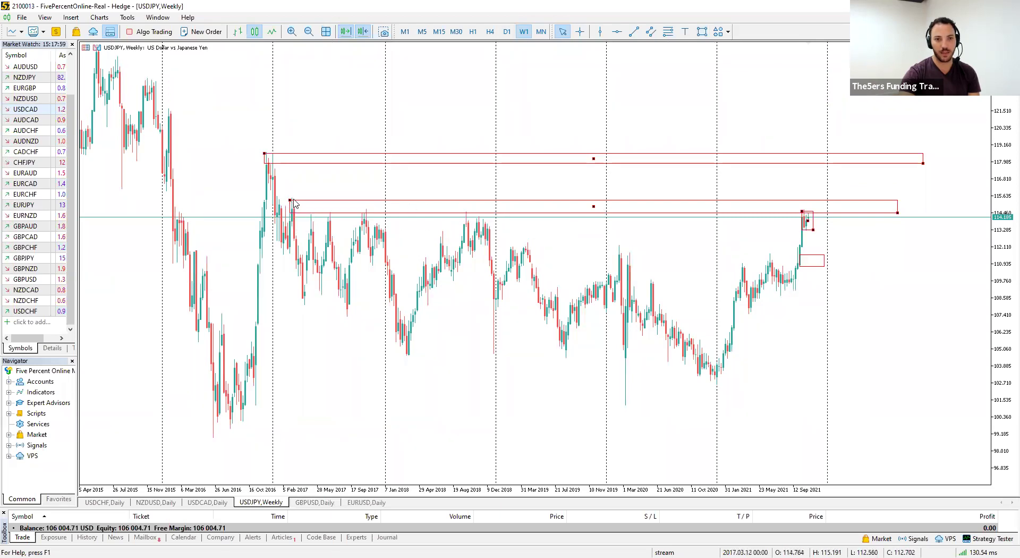
{"action": "left_click_drag", "start_coordinate": [290, 202], "coordinate": [293, 202]}
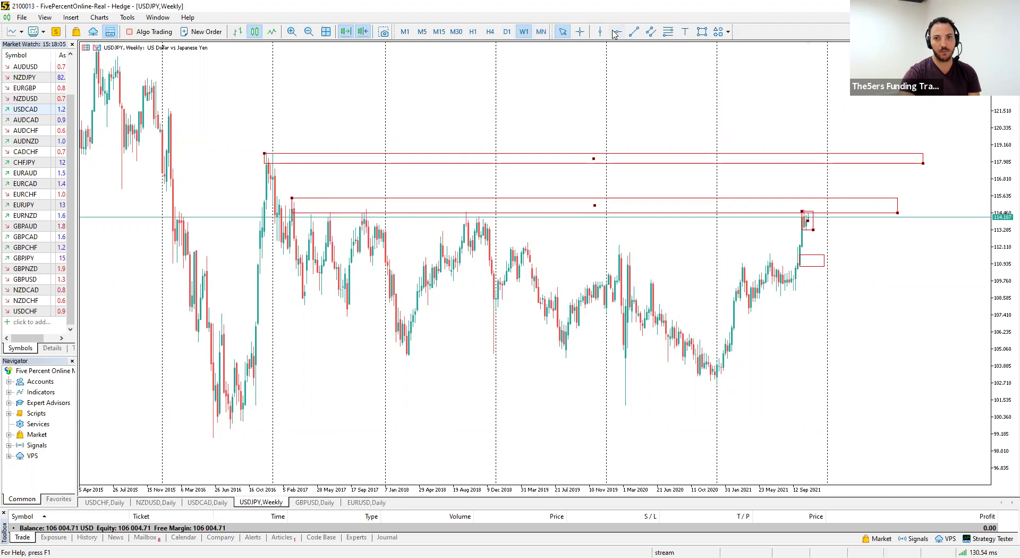
{"action": "left_click", "coordinate": [581, 32]}
{"action": "mouse_move", "coordinate": [826, 199]}
{"action": "left_mouse_down"}
{"action": "mouse_move", "coordinate": [833, 162]}
{"action": "mouse_move", "coordinate": [832, 208]}
{"action": "left_mouse_up"}
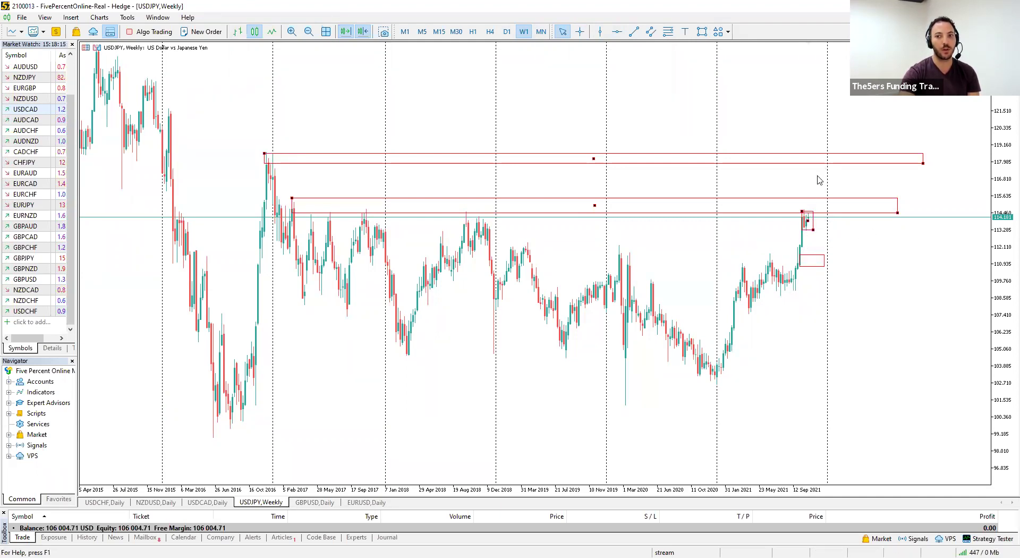
{"action": "left_click", "coordinate": [507, 31]}
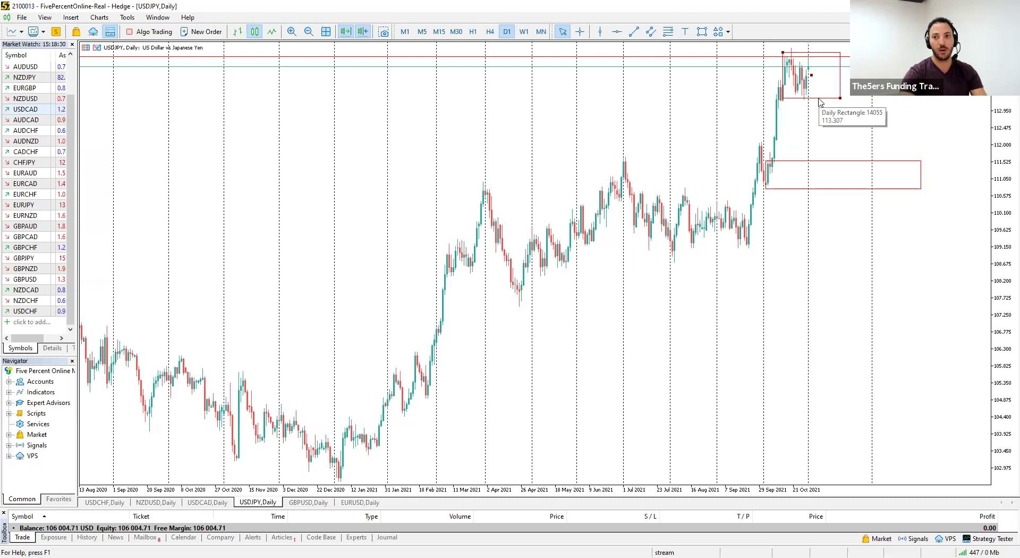
{"action": "left_click_drag", "start_coordinate": [840, 98], "coordinate": [842, 101]}
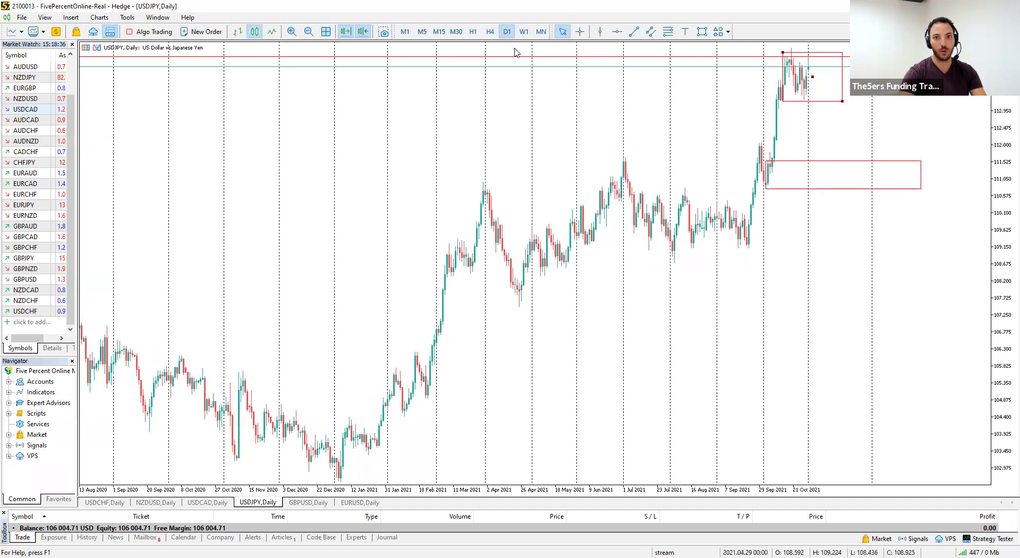
On USDJPY H1, scroll back to October and place a horizontal level at 111.975.
{"action": "left_click", "coordinate": [473, 31]}
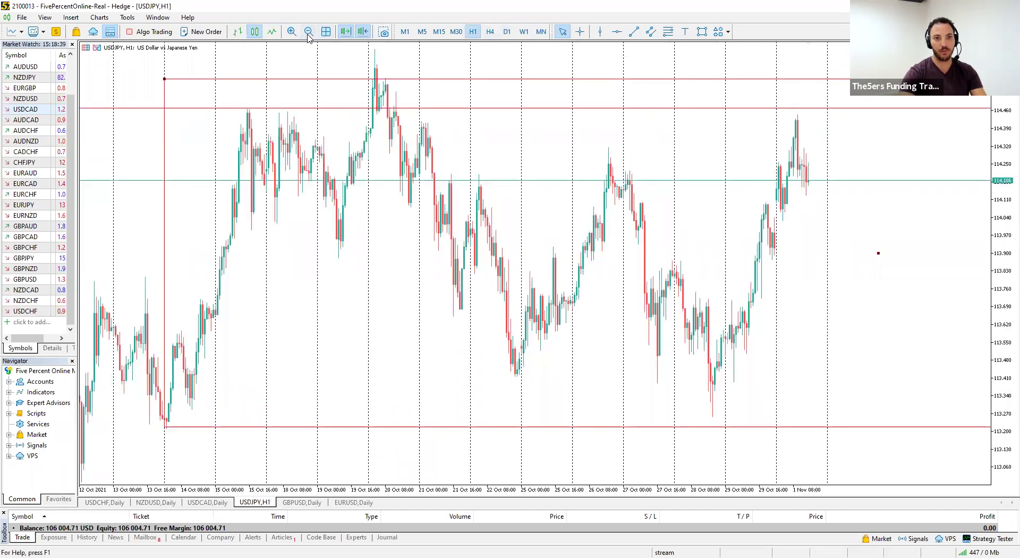
{"action": "left_click", "coordinate": [308, 35]}
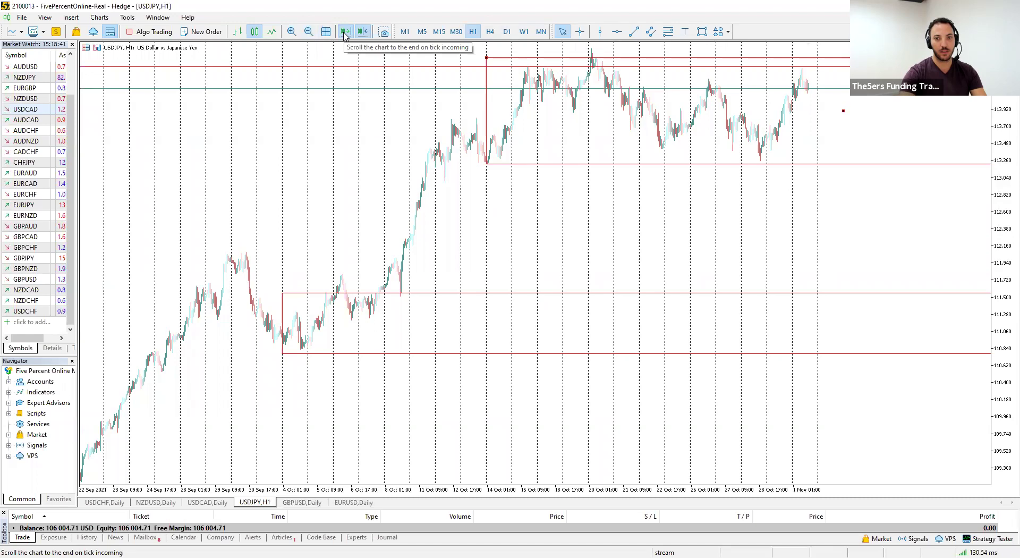
{"action": "left_click", "coordinate": [291, 31]}
{"action": "left_click_drag", "start_coordinate": [320, 225], "coordinate": [550, 227]}
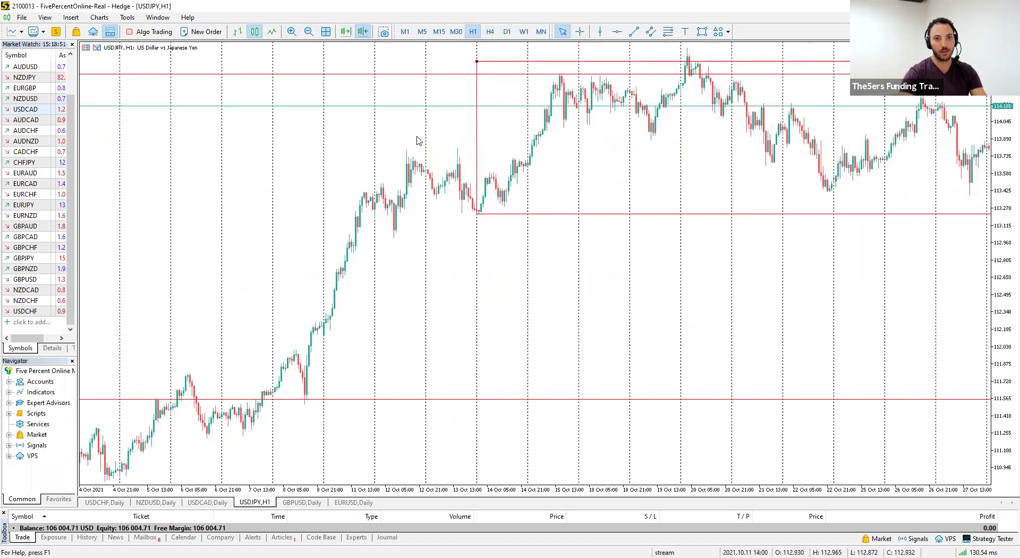
{"action": "left_click", "coordinate": [616, 32]}
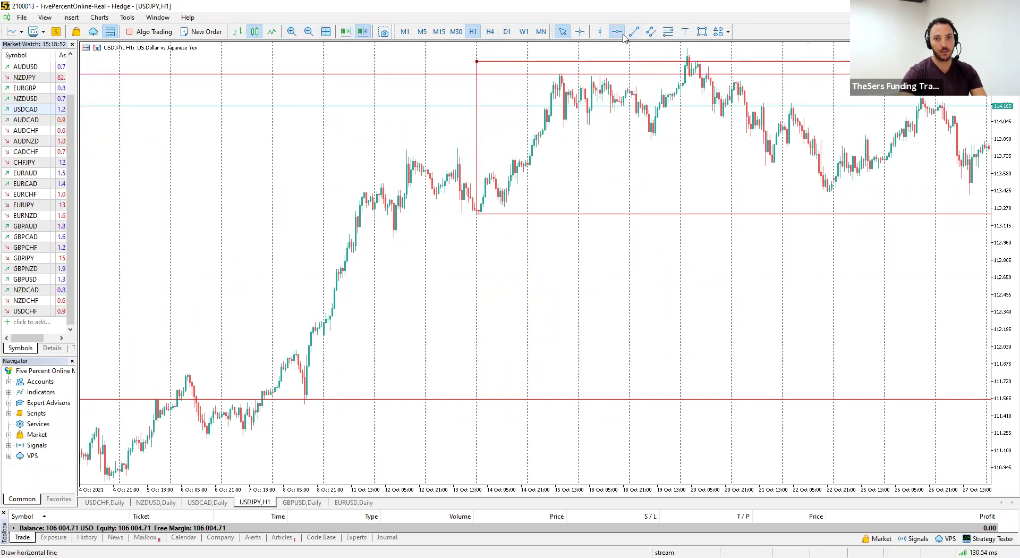
{"action": "left_click", "coordinate": [308, 352]}
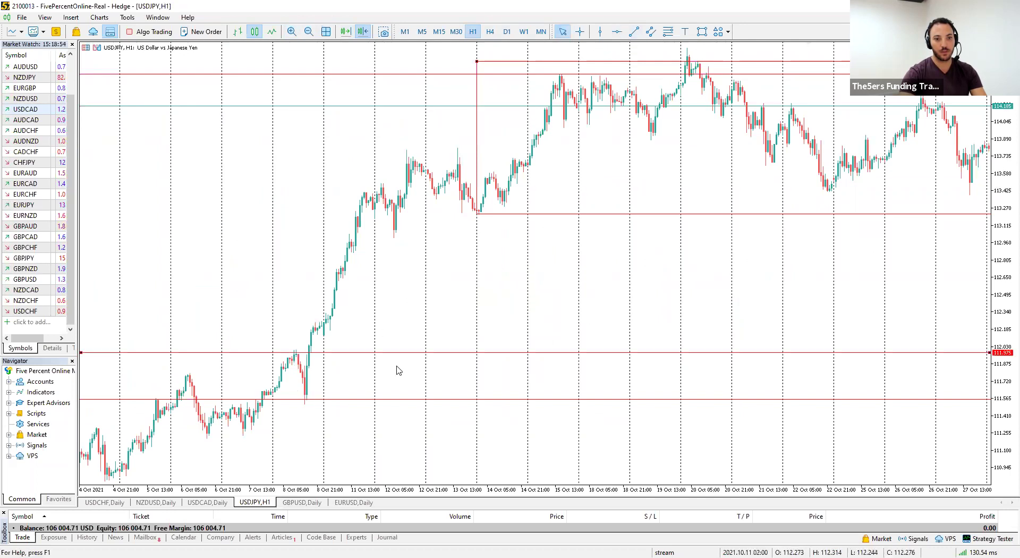
Return USDJPY to the Daily timeframe with chart shift enabled, zoomed in.
{"action": "left_click", "coordinate": [507, 31]}
{"action": "left_click", "coordinate": [345, 32]}
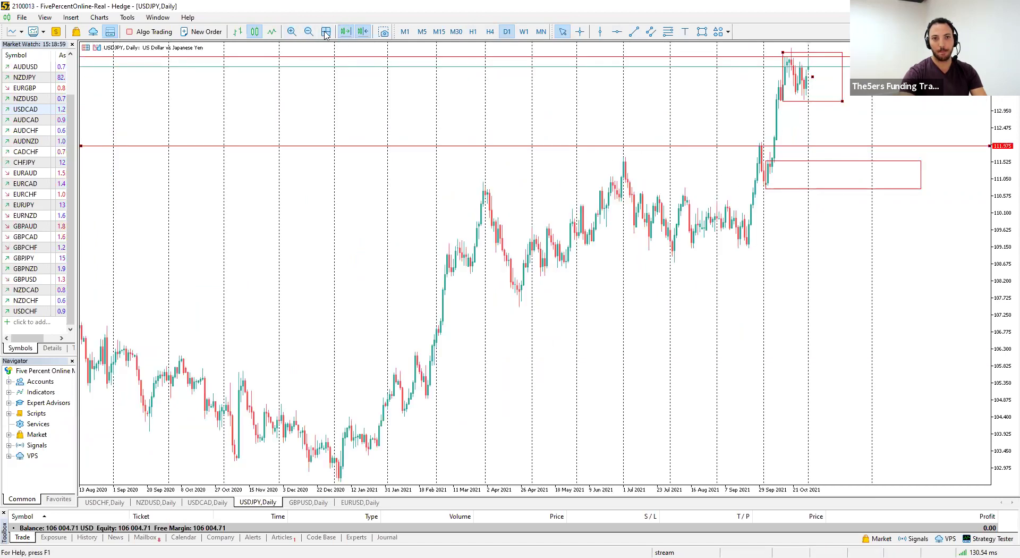
{"action": "left_click", "coordinate": [291, 32]}
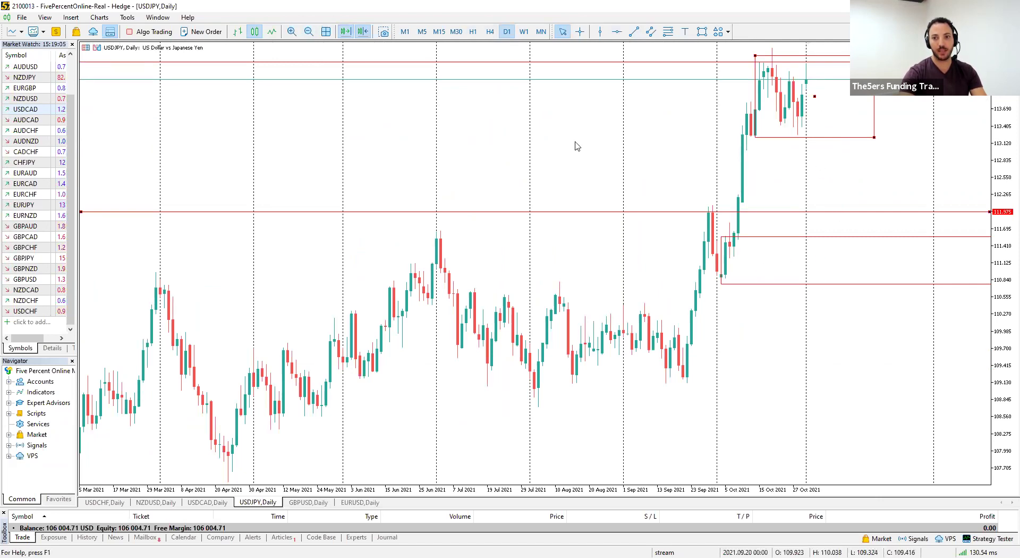
Draw a flat red trend line under the lower USDJPY zone, then switch to the USDCAD daily chart.
{"action": "left_click", "coordinate": [633, 31]}
{"action": "left_click_drag", "start_coordinate": [708, 290], "coordinate": [947, 291]}
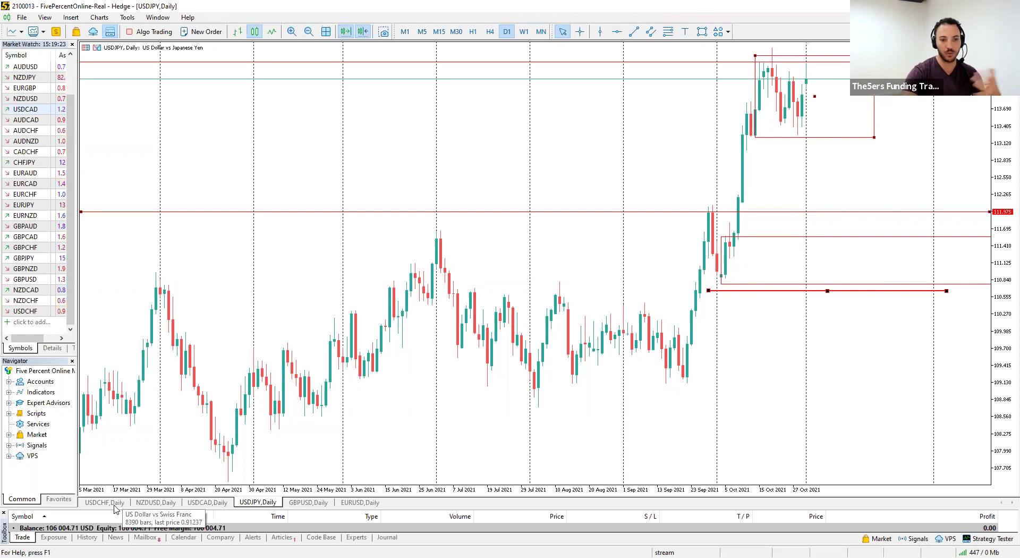
{"action": "left_click", "coordinate": [213, 504]}
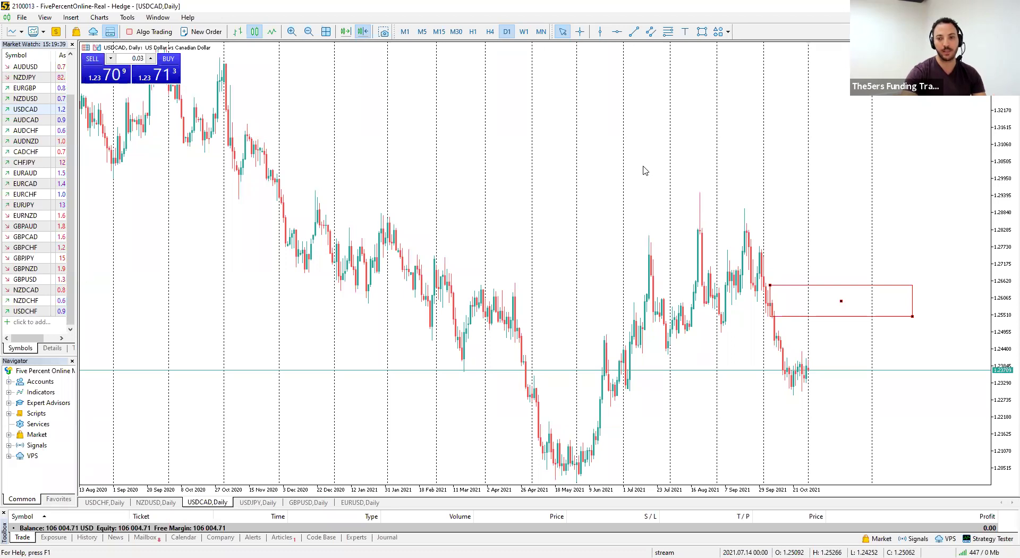
Zoom in on USDCAD daily and frame the August 2021 spike high with a thin rectangle.
{"action": "left_click", "coordinate": [292, 31]}
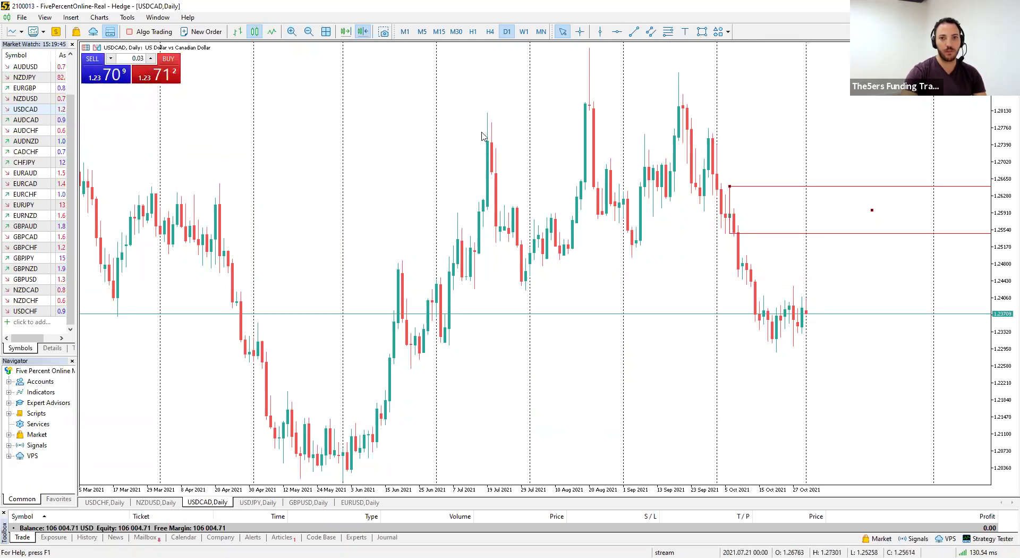
{"action": "left_click", "coordinate": [702, 32]}
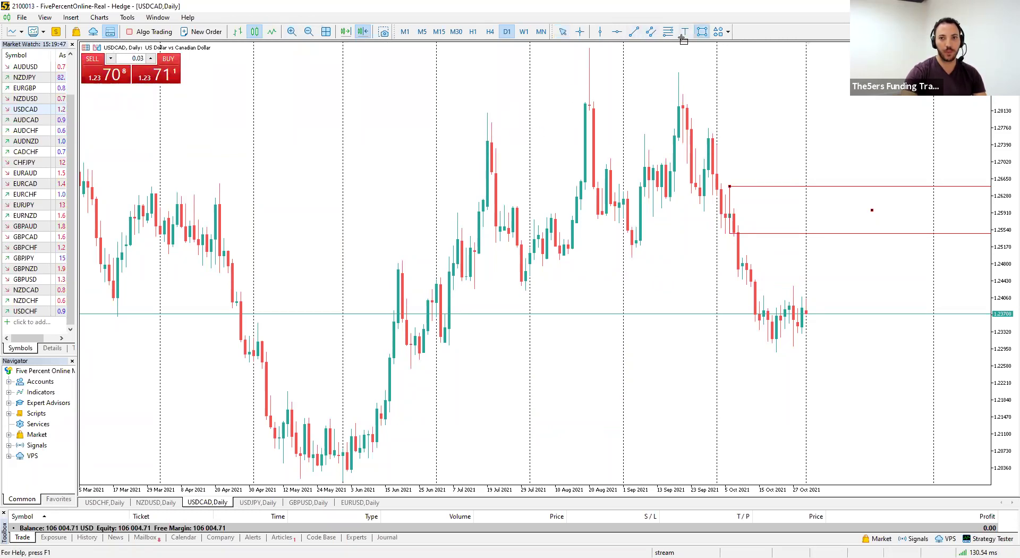
{"action": "left_click_drag", "start_coordinate": [585, 46], "coordinate": [598, 113]}
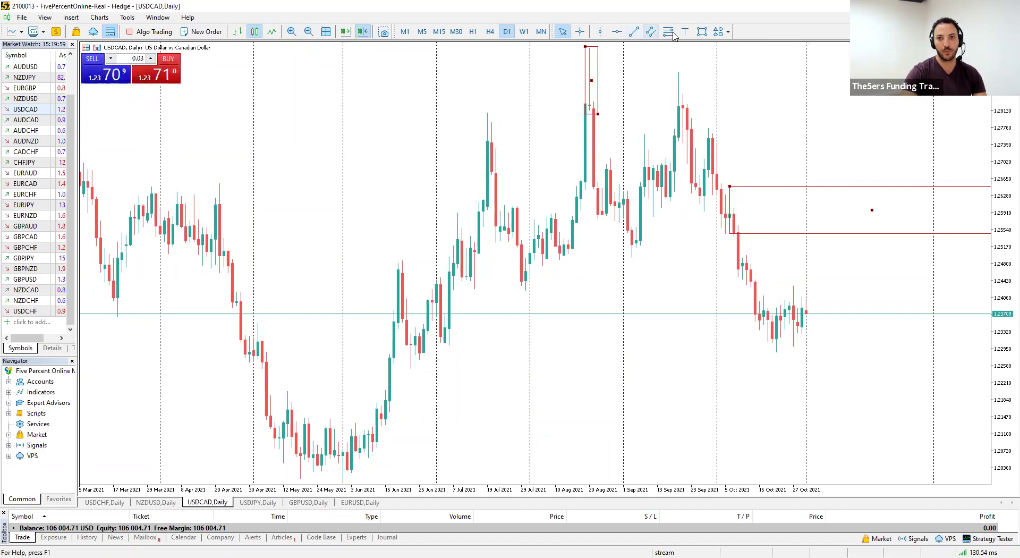
{"action": "left_click", "coordinate": [702, 31]}
Box the recent USDCAD consolidation, sketch a path up to the upper zone then sharply down, and switch to NZDUSD.
{"action": "left_click_drag", "start_coordinate": [760, 293], "coordinate": [853, 349]}
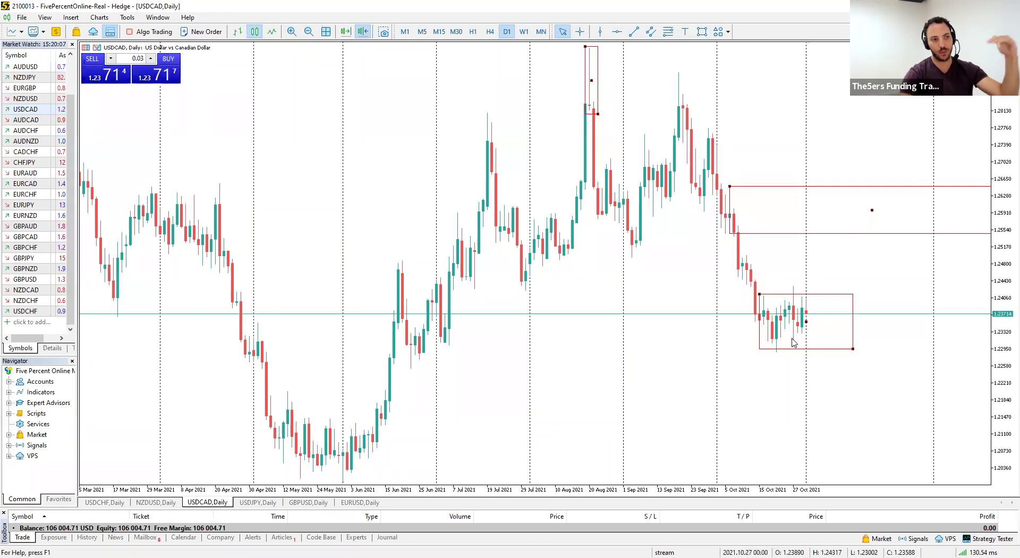
{"action": "left_click", "coordinate": [635, 33]}
{"action": "left_click_drag", "start_coordinate": [806, 298], "coordinate": [831, 223]}
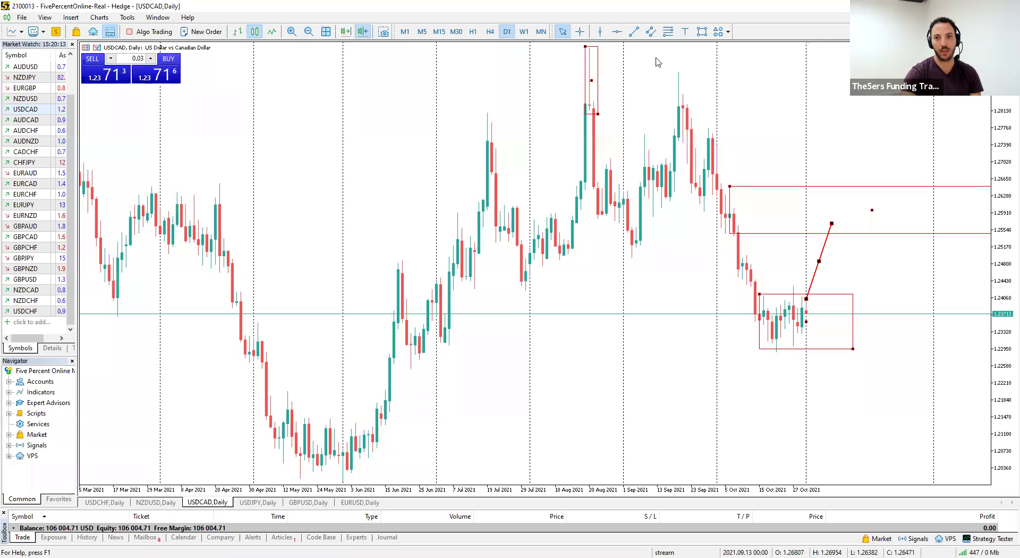
{"action": "left_click", "coordinate": [635, 32]}
{"action": "left_click_drag", "start_coordinate": [831, 224], "coordinate": [913, 409]}
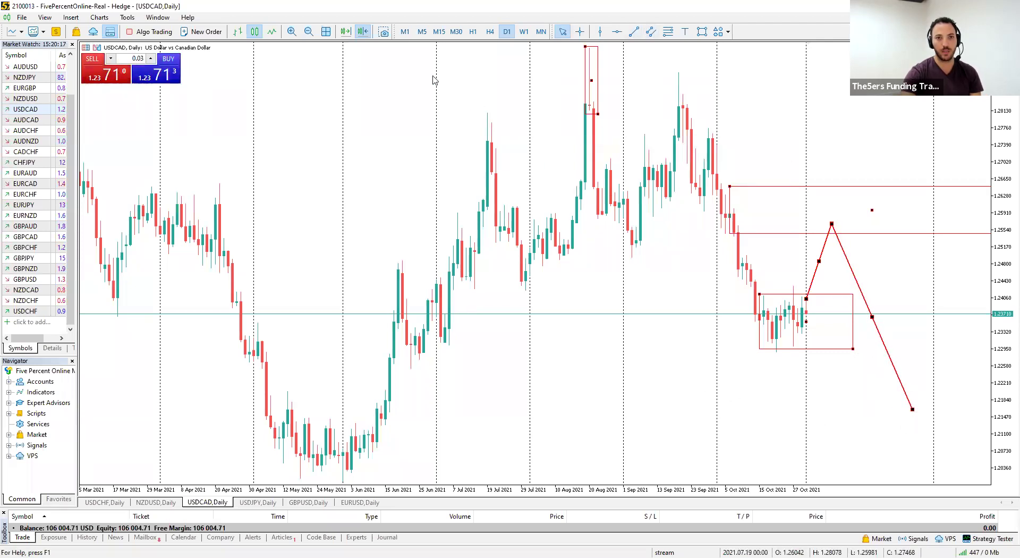
{"action": "left_click", "coordinate": [309, 31]}
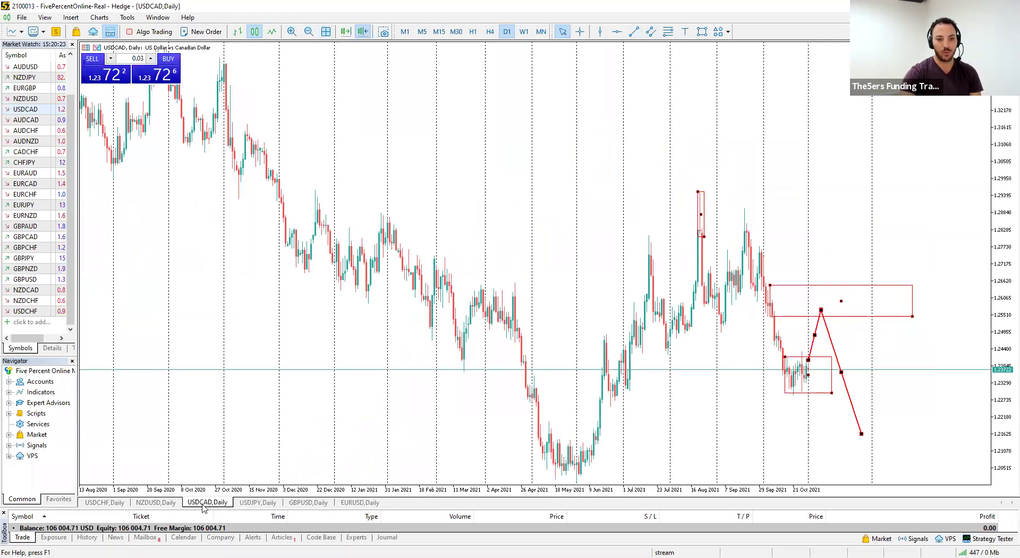
{"action": "left_click", "coordinate": [163, 503]}
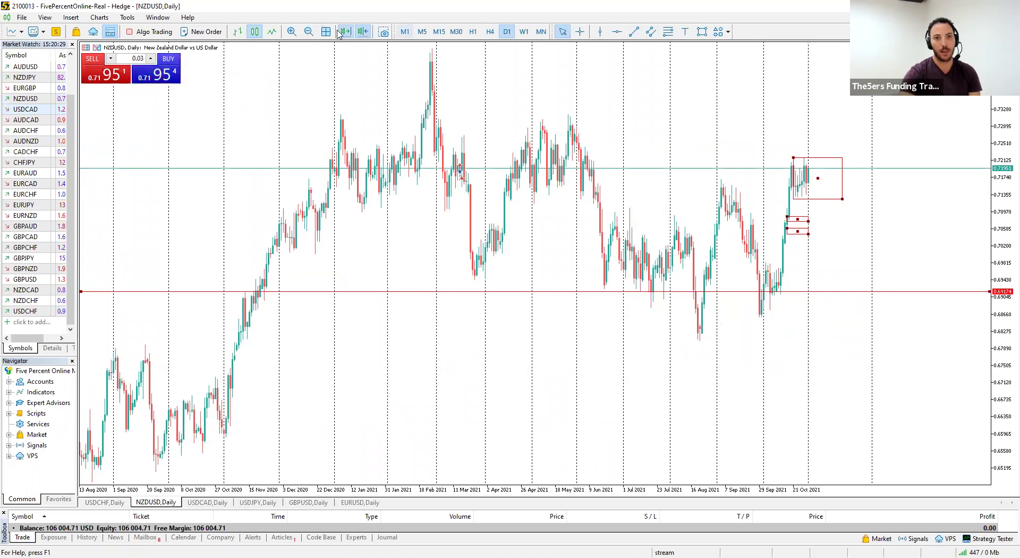
{"action": "key", "text": "plus"}
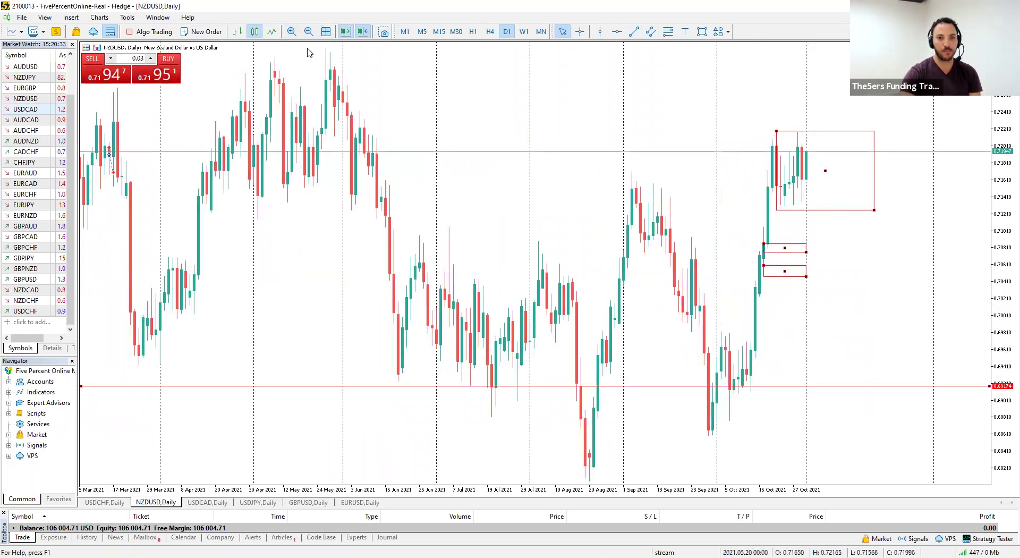
{"action": "key", "text": "minus"}
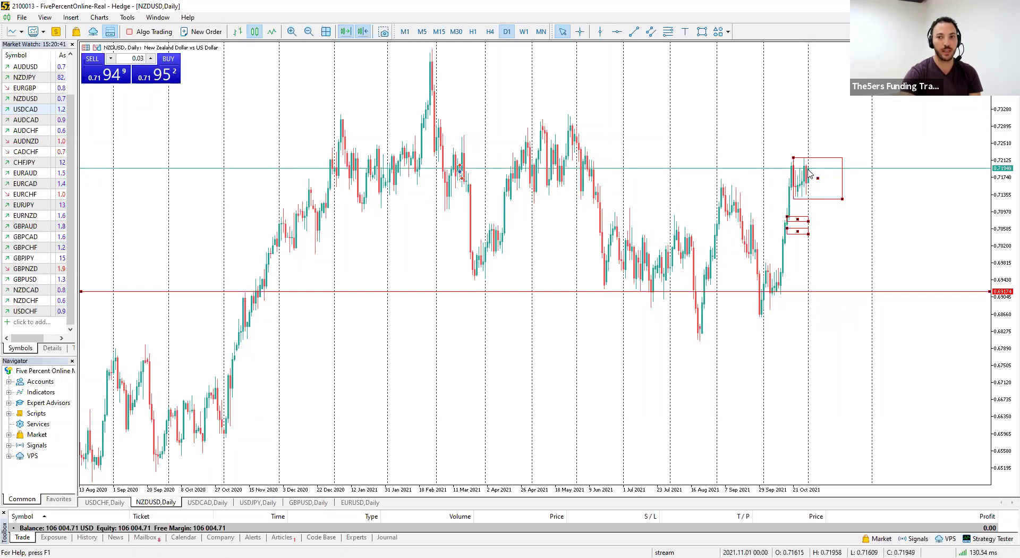
{"action": "left_click", "coordinate": [292, 32]}
{"action": "left_click", "coordinate": [292, 32]}
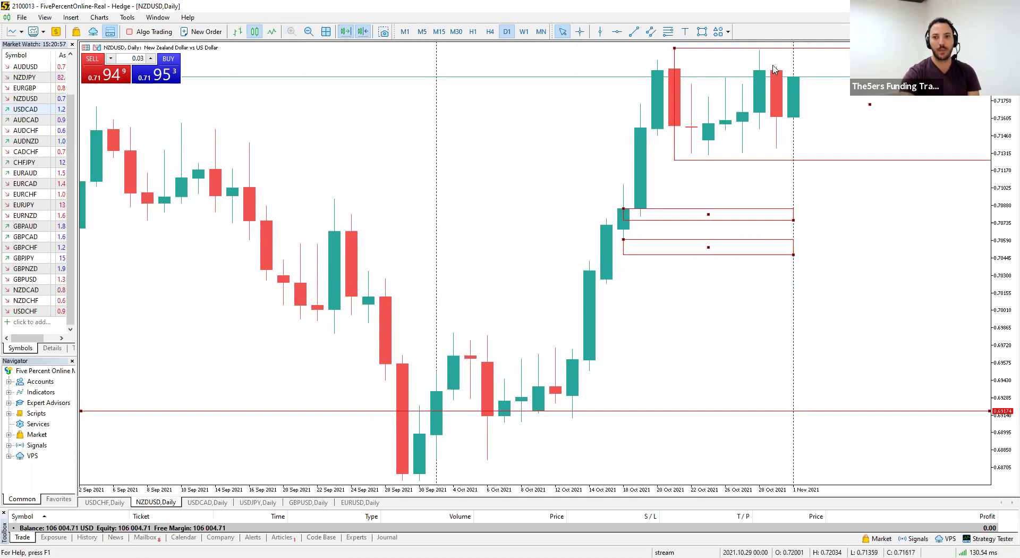
{"action": "left_click", "coordinate": [309, 32]}
{"action": "left_click", "coordinate": [309, 32]}
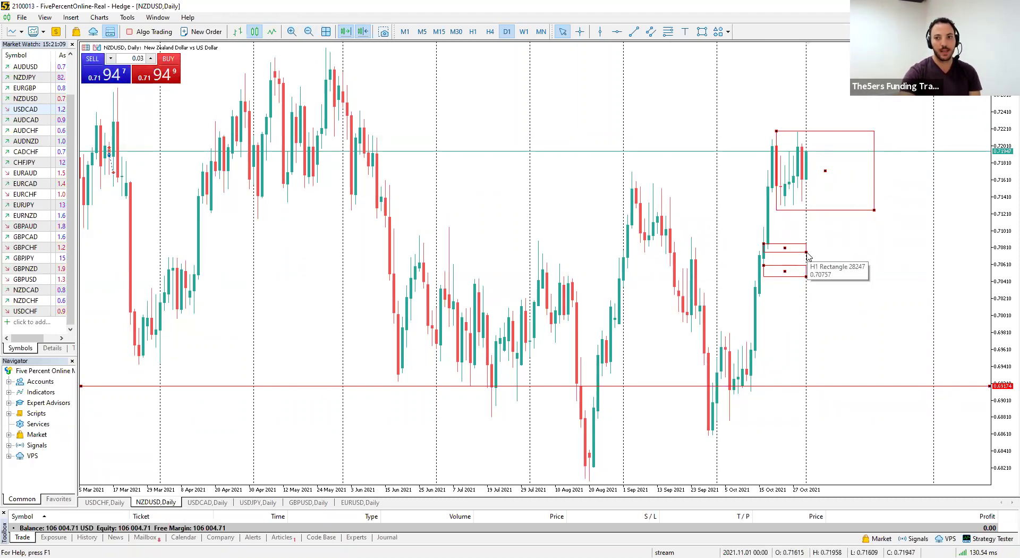
{"action": "left_click_drag", "start_coordinate": [807, 253], "coordinate": [913, 255]}
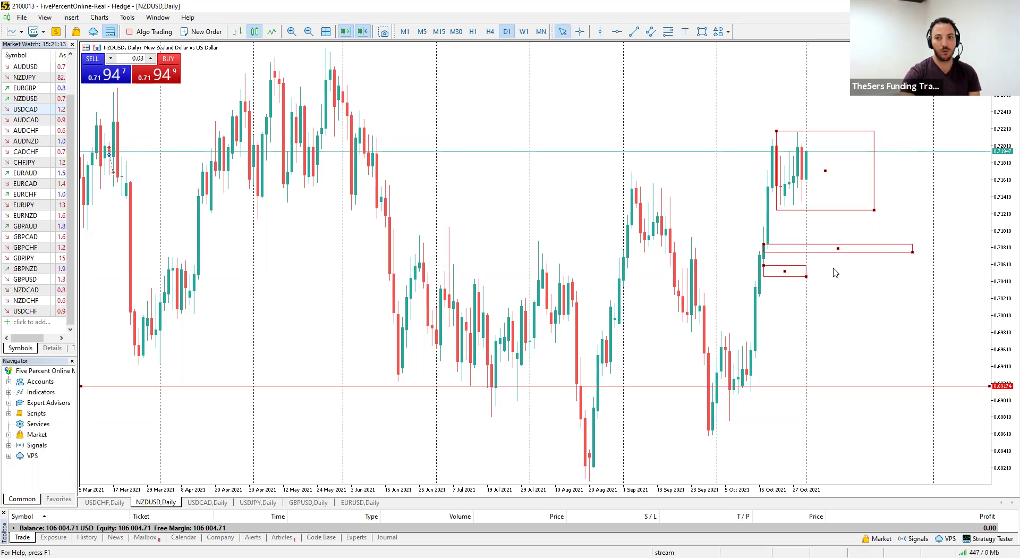
{"action": "left_click_drag", "start_coordinate": [807, 276], "coordinate": [913, 281]}
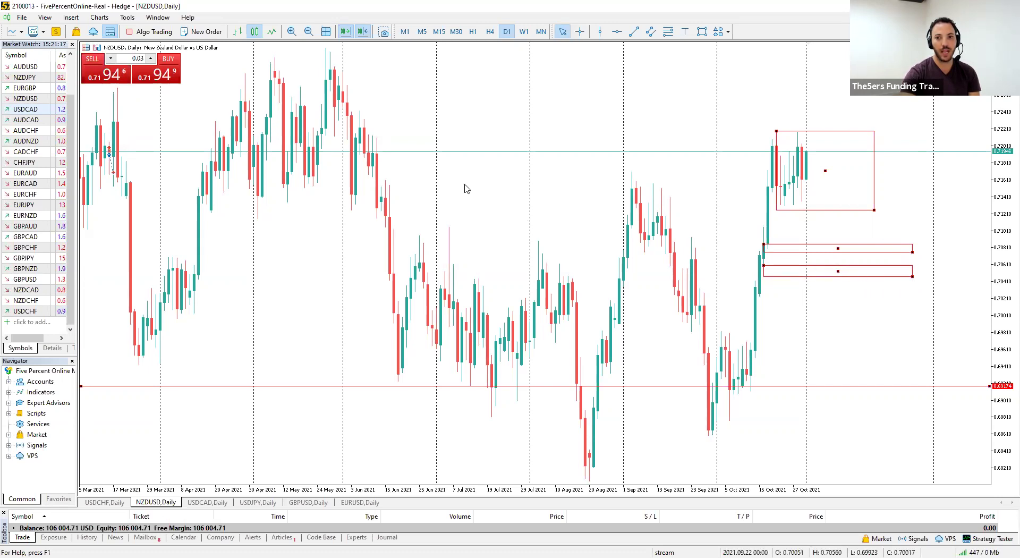
{"action": "left_click", "coordinate": [310, 32]}
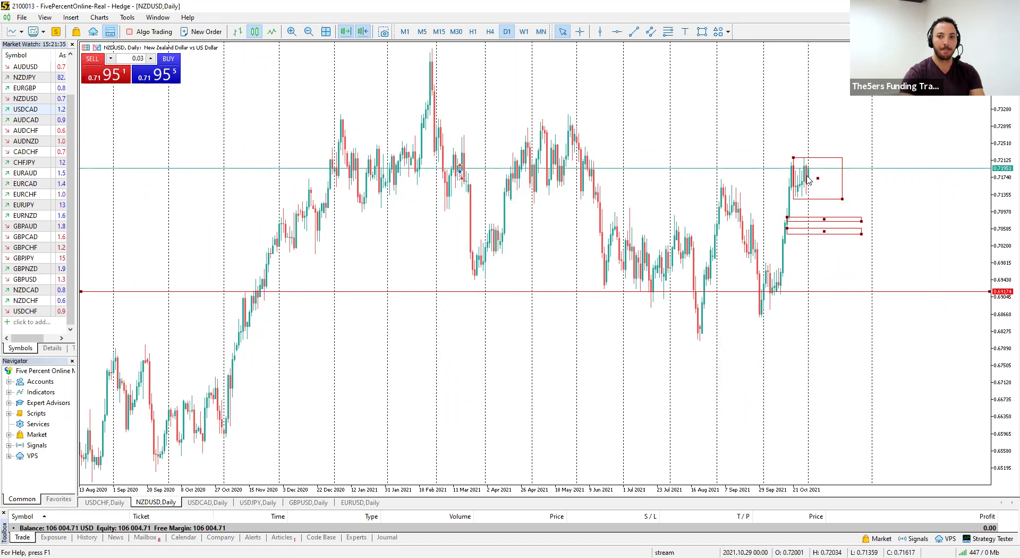
{"action": "left_click", "coordinate": [634, 32]}
{"action": "left_click_drag", "start_coordinate": [776, 292], "coordinate": [789, 166]}
{"action": "left_click_drag", "start_coordinate": [783, 232], "coordinate": [715, 260]}
{"action": "left_click_drag", "start_coordinate": [651, 242], "coordinate": [588, 159]}
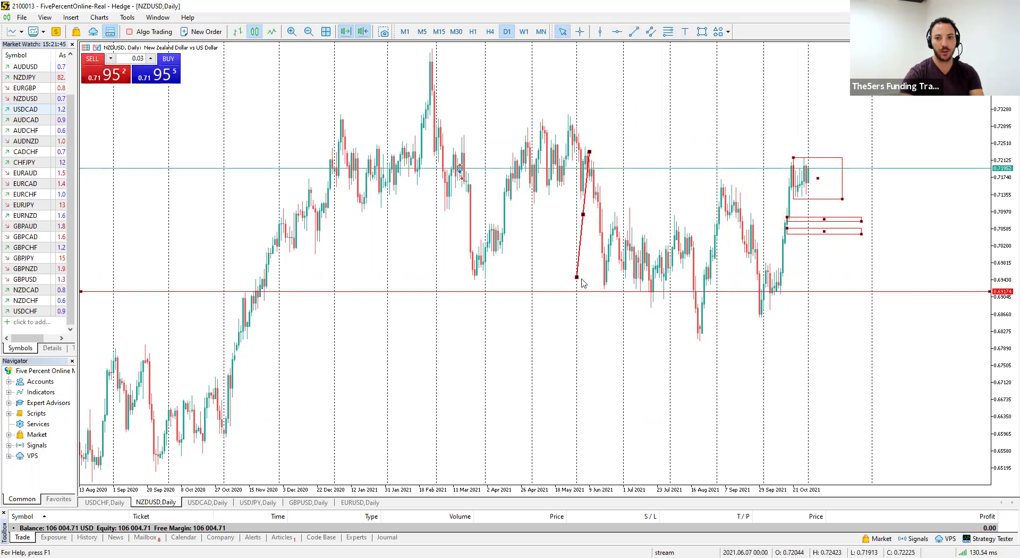
{"action": "left_click_drag", "start_coordinate": [578, 280], "coordinate": [606, 280]}
{"action": "left_click_drag", "start_coordinate": [597, 218], "coordinate": [809, 181]}
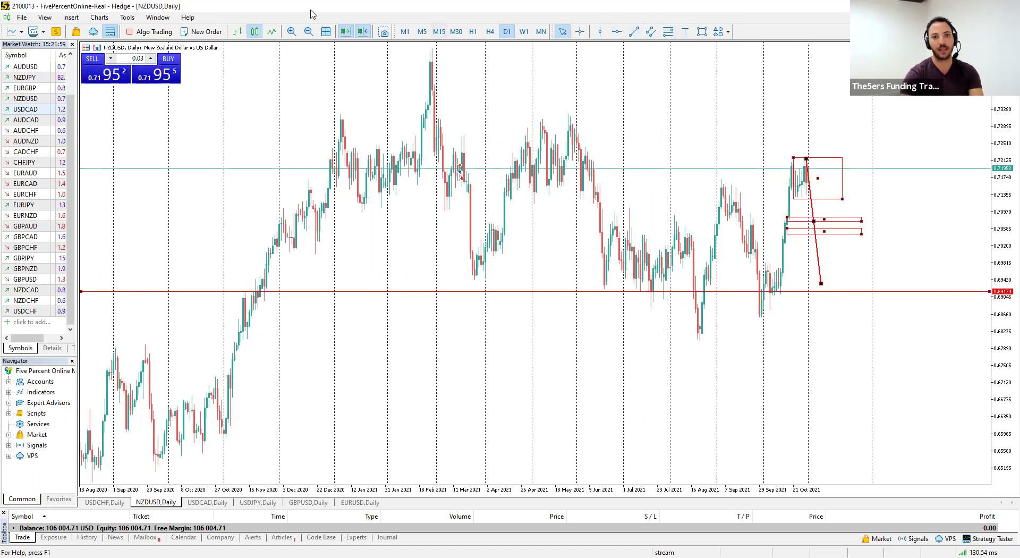
{"action": "left_click", "coordinate": [291, 31]}
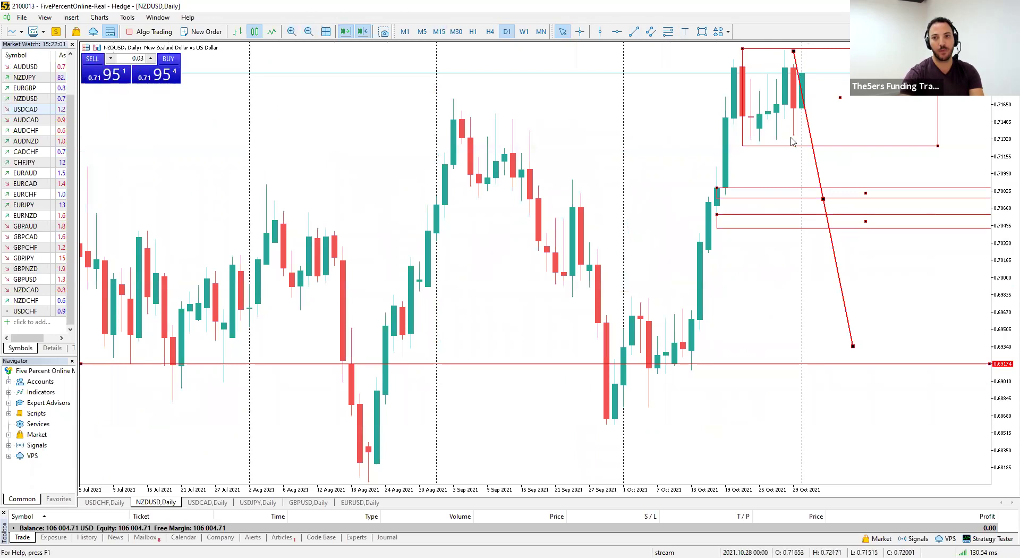
{"action": "right_click", "coordinate": [823, 201]}
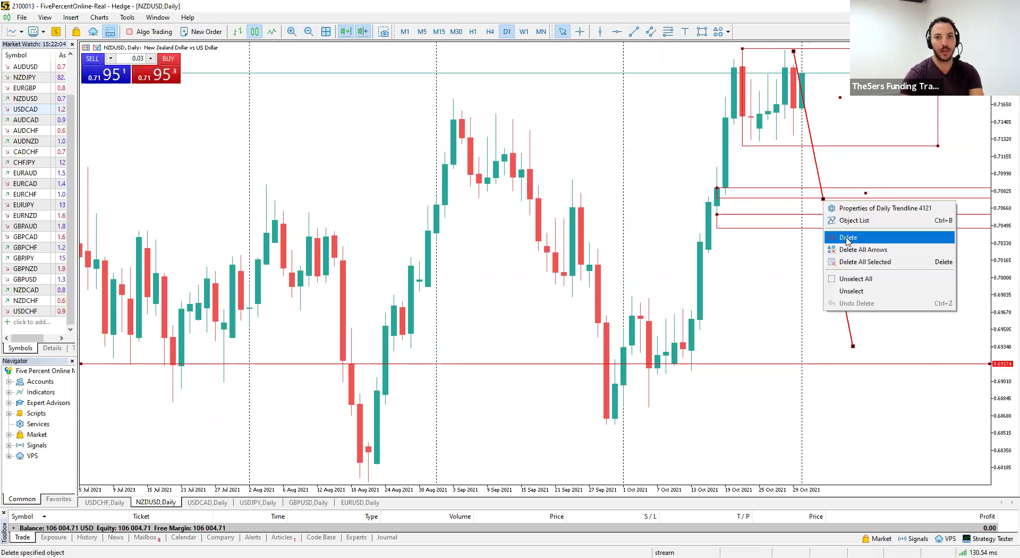
{"action": "left_click", "coordinate": [847, 239]}
{"action": "left_click", "coordinate": [310, 32]}
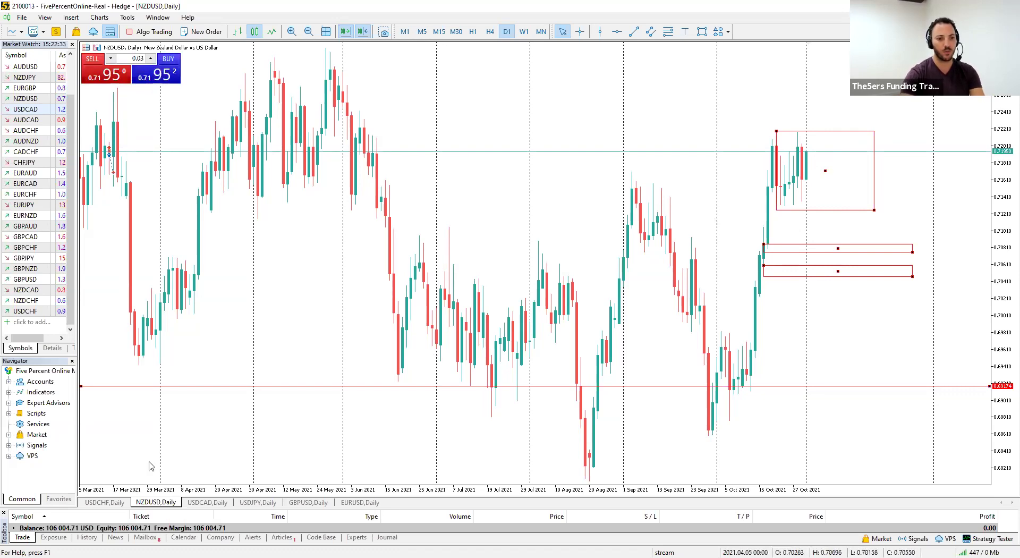
{"action": "left_click", "coordinate": [112, 502]}
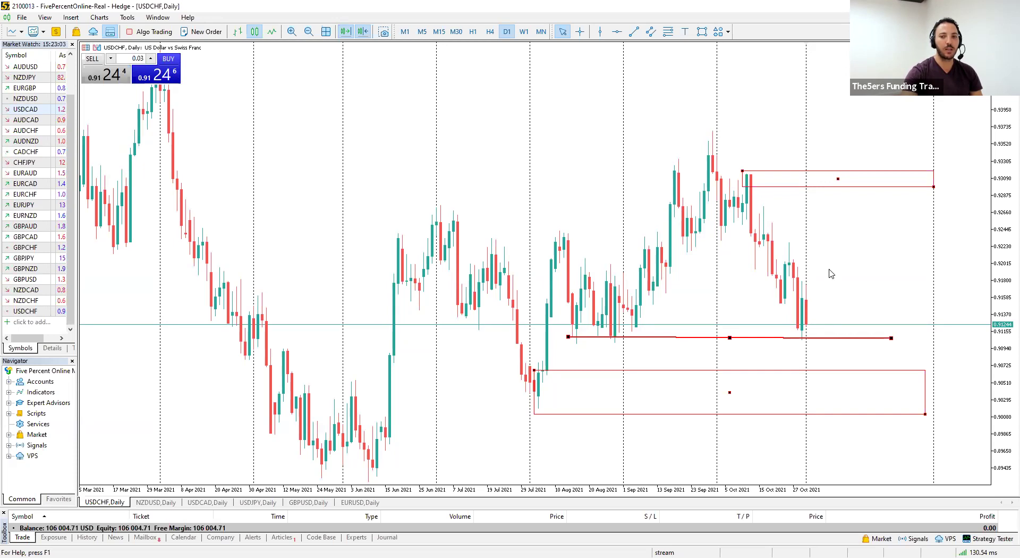
Delete the horizontal level just below price on the USDCHF daily chart.
{"action": "right_click", "coordinate": [730, 340]}
{"action": "left_click", "coordinate": [797, 373]}
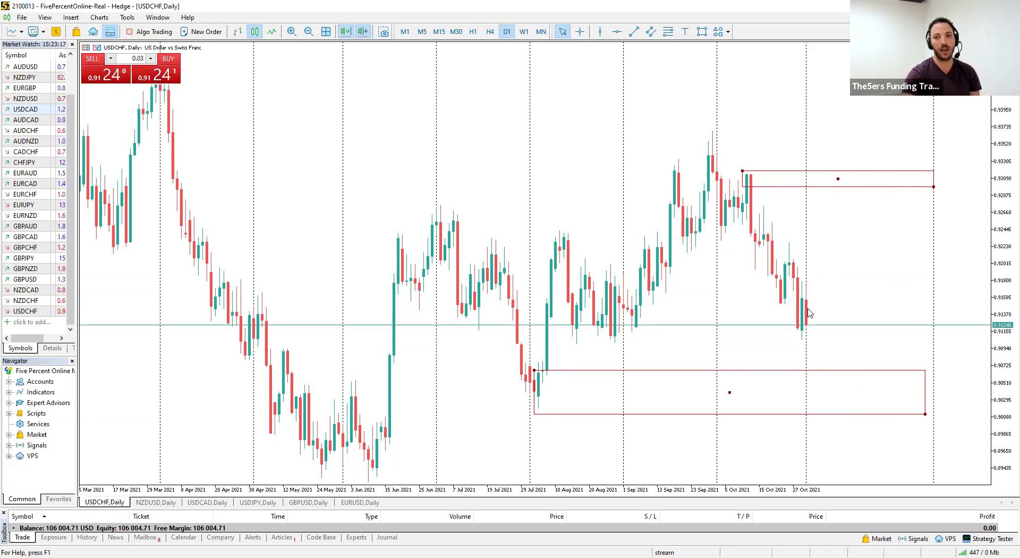
{"action": "mouse_move", "coordinate": [753, 235]}
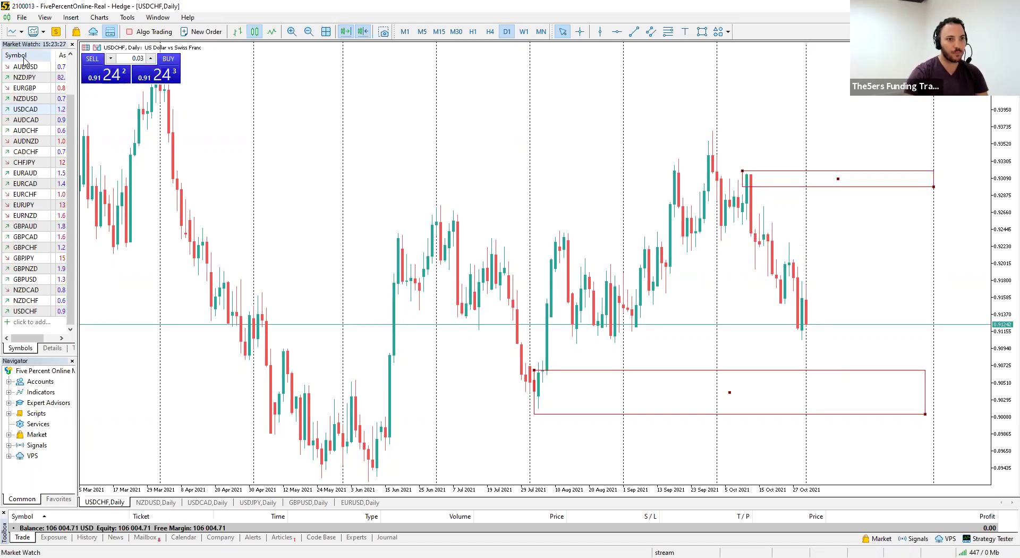
Load GBPJPY into the chart, review its history at different zooms, and show it on H1.
{"action": "left_click_drag", "start_coordinate": [22, 263], "coordinate": [276, 235]}
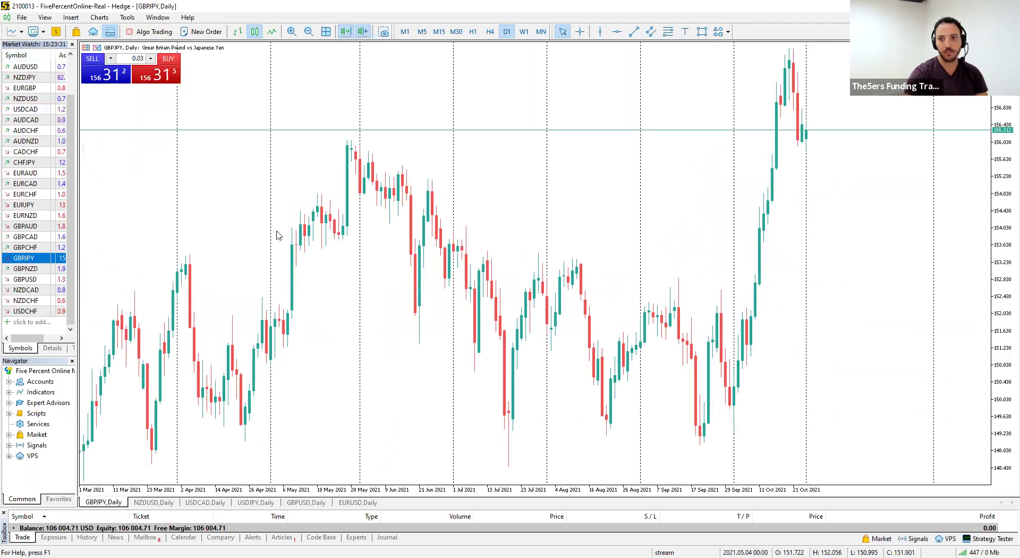
{"action": "left_click", "coordinate": [308, 32]}
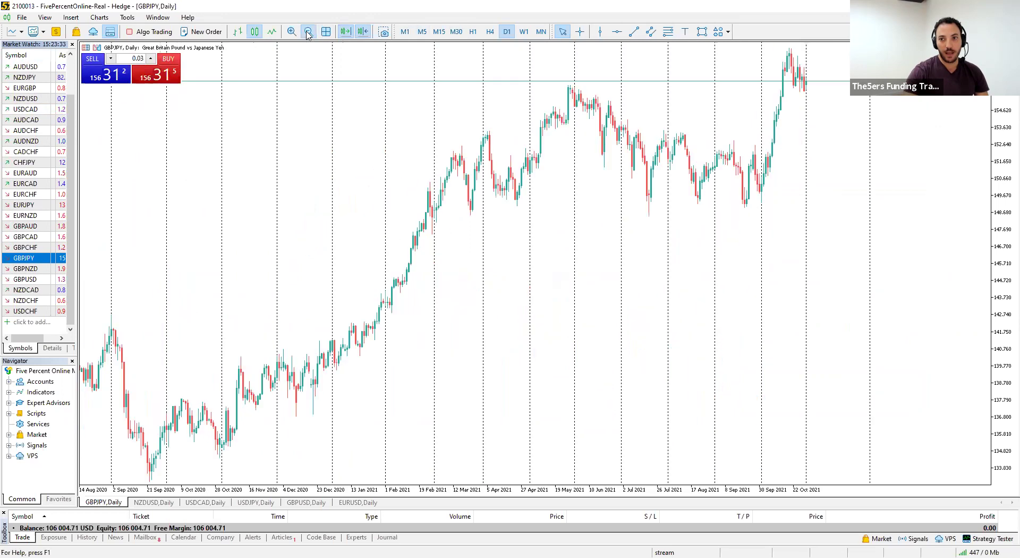
{"action": "left_click", "coordinate": [292, 31]}
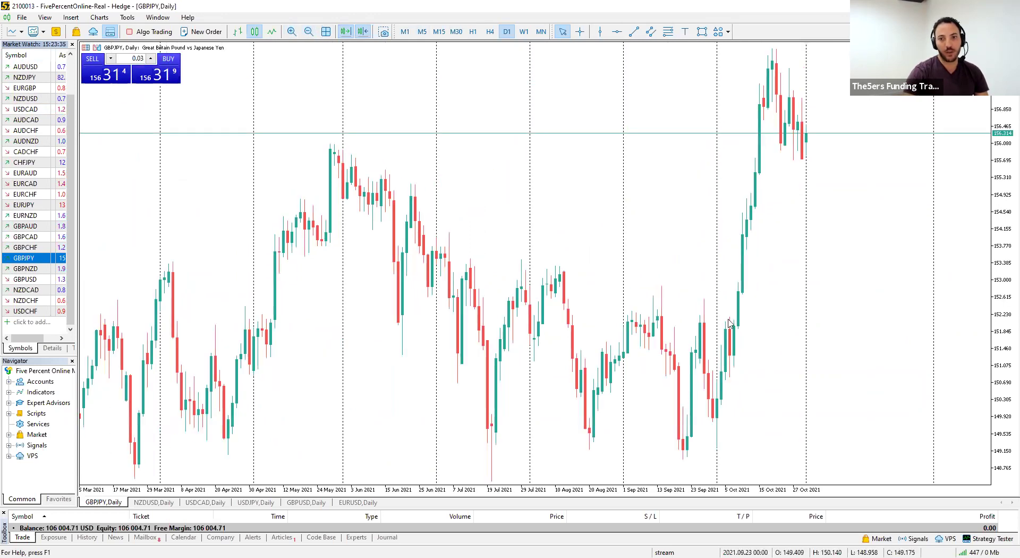
{"action": "mouse_move", "coordinate": [766, 113]}
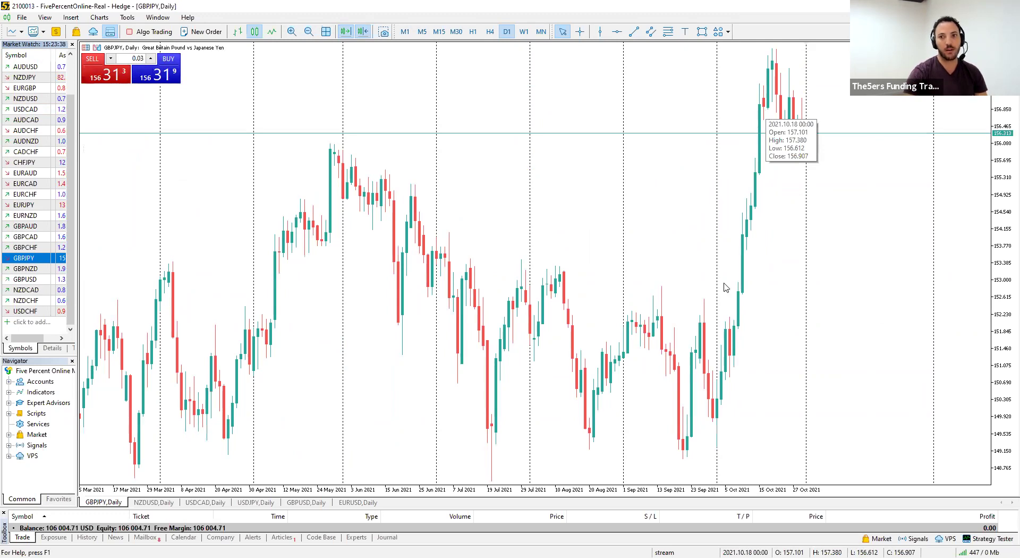
{"action": "left_click", "coordinate": [310, 32]}
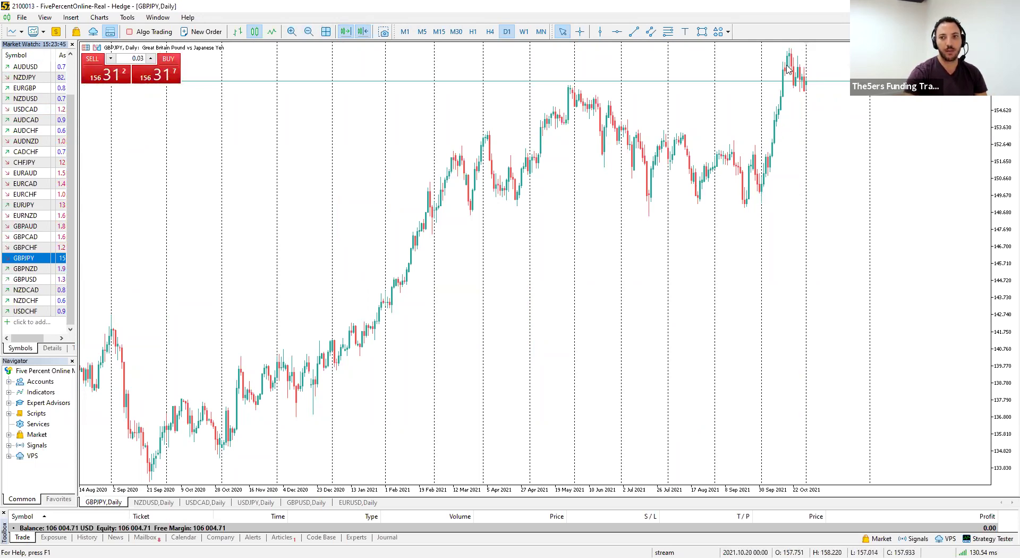
{"action": "left_click", "coordinate": [295, 36]}
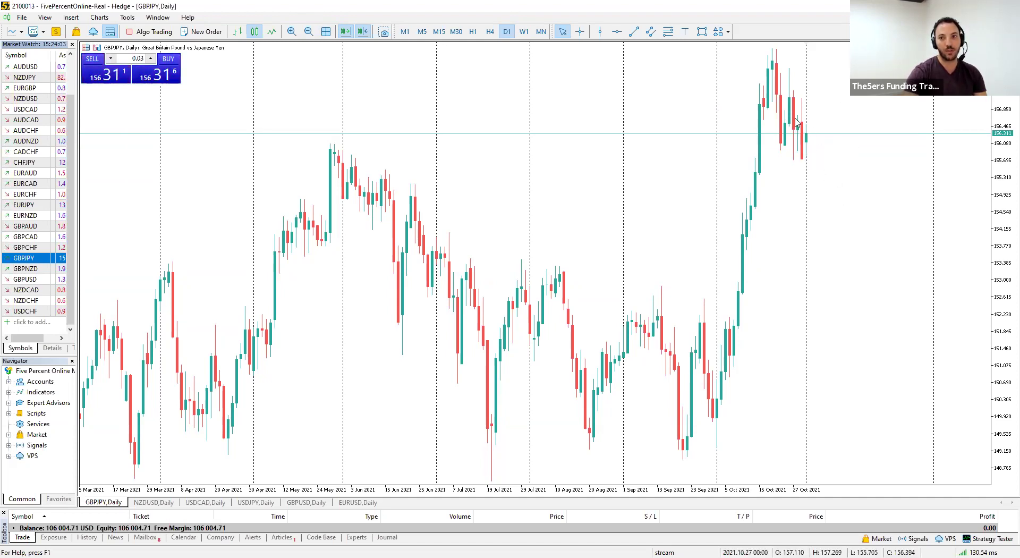
{"action": "left_click", "coordinate": [473, 31]}
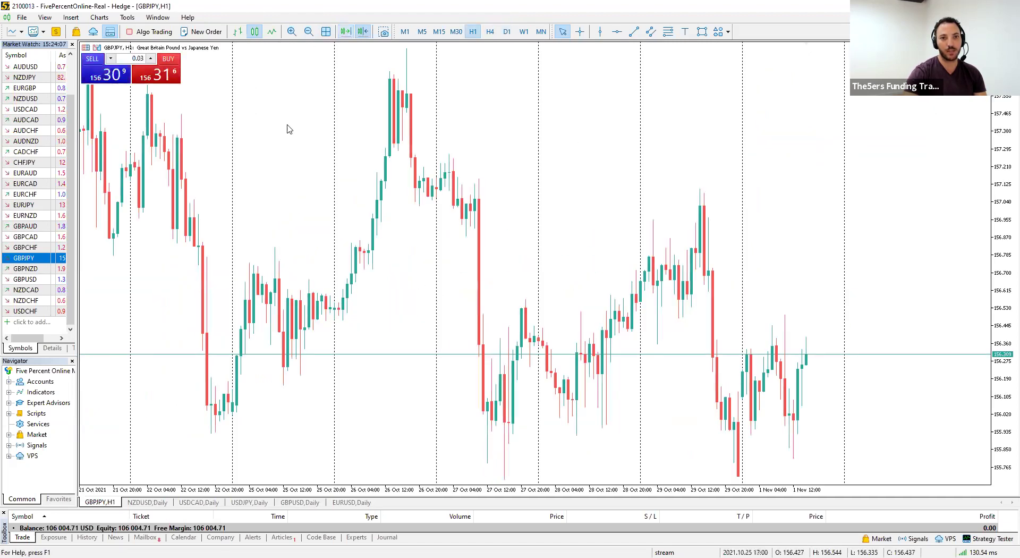
Scroll H1 back to early October, place levels at 155.372, 154.873 and 153.747, then return to D1.
{"action": "left_click_drag", "start_coordinate": [321, 86], "coordinate": [382, 276]}
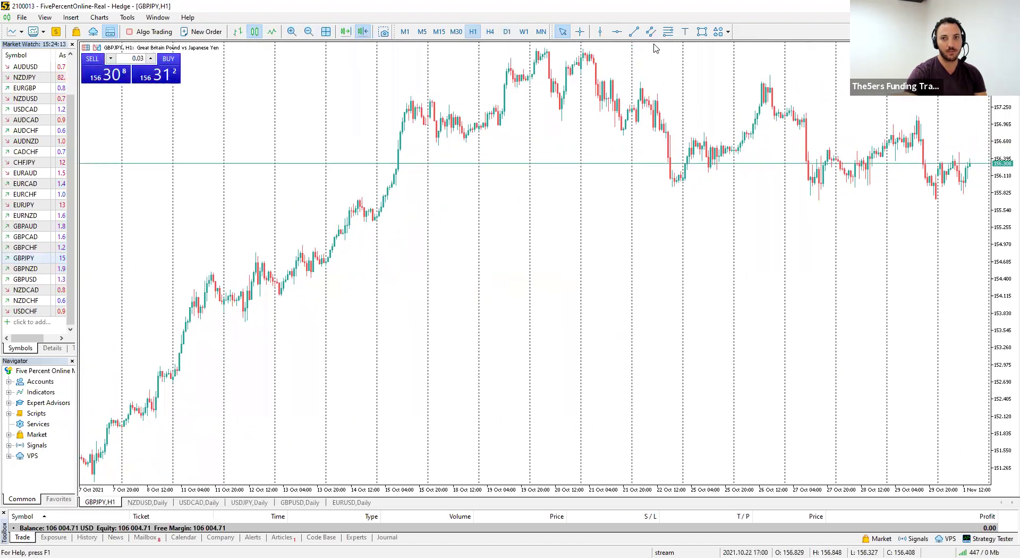
{"action": "left_click", "coordinate": [616, 32]}
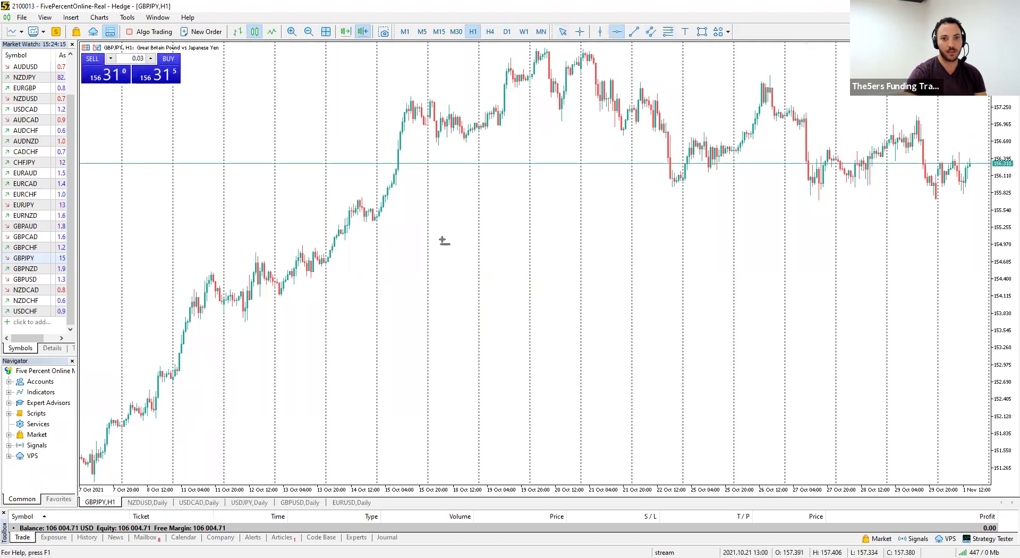
{"action": "left_click", "coordinate": [376, 220]}
{"action": "left_click", "coordinate": [616, 32]}
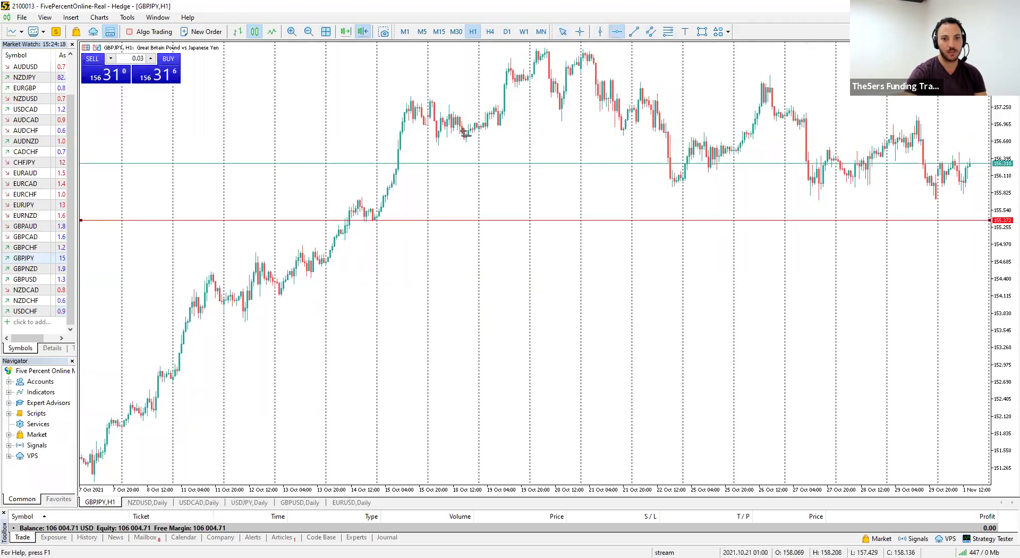
{"action": "left_click", "coordinate": [350, 250]}
{"action": "left_click", "coordinate": [617, 33]}
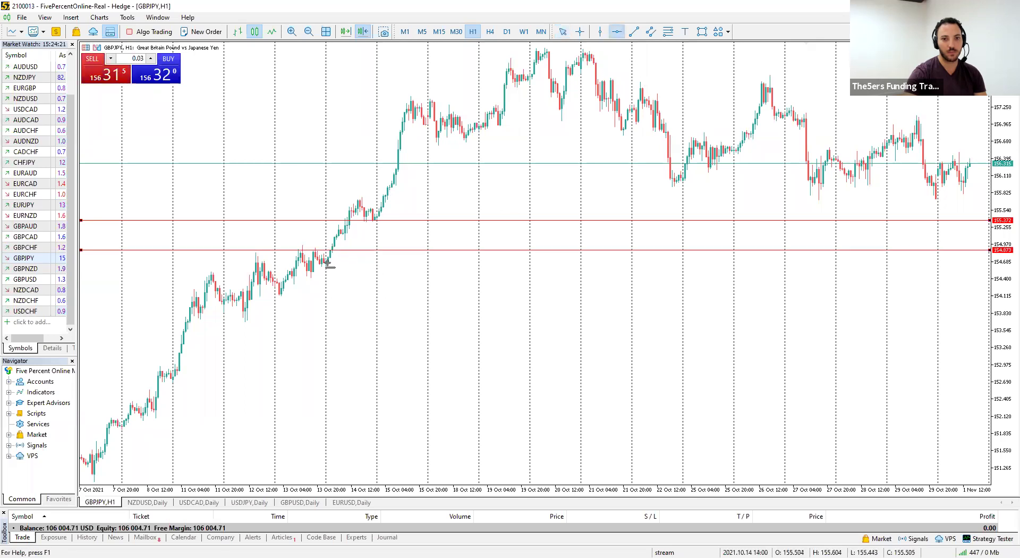
{"action": "left_click", "coordinate": [246, 318]}
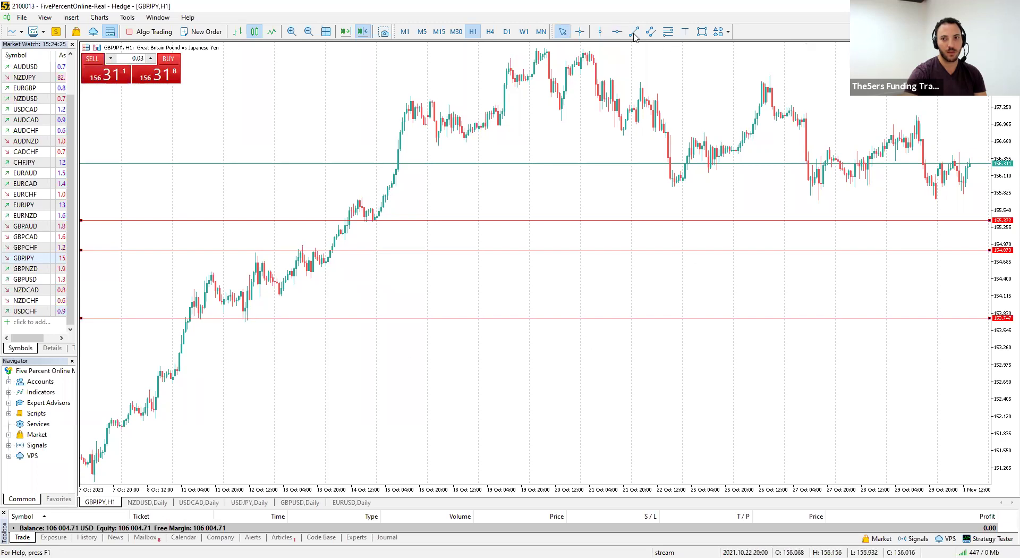
{"action": "left_click", "coordinate": [507, 32]}
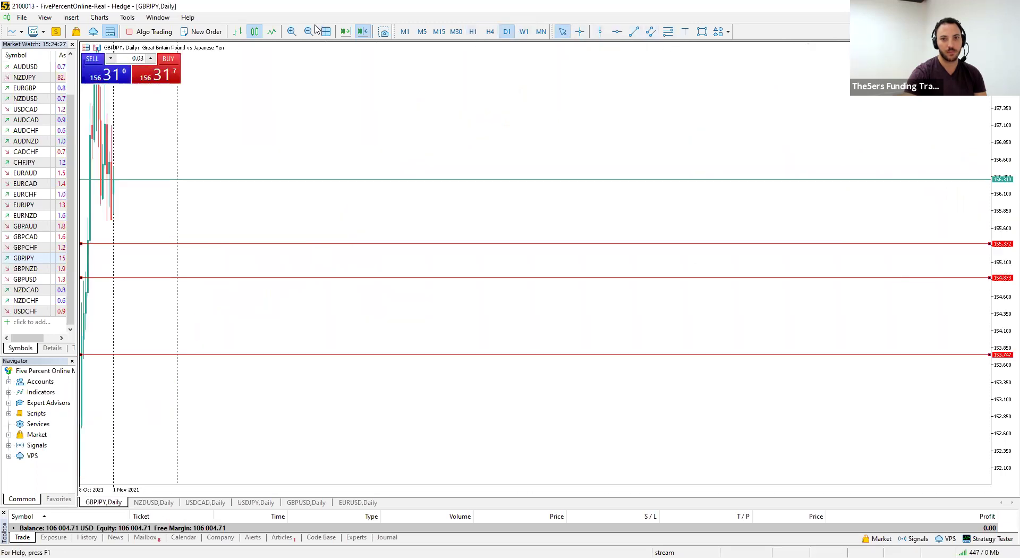
Add right-side chart shift, zoom into Mar–Oct 2021, and draw a rising red line from 155.372.
{"action": "left_click", "coordinate": [346, 31]}
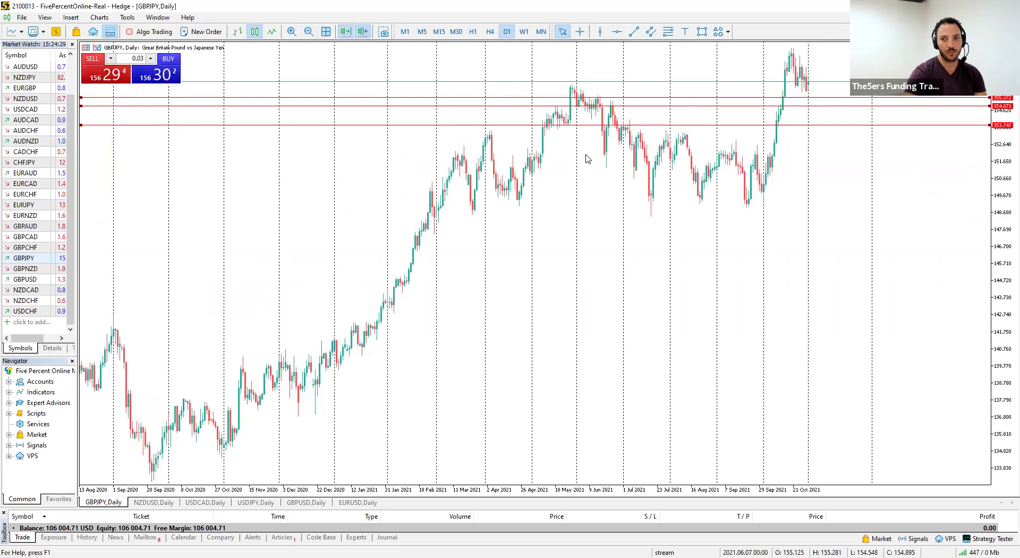
{"action": "left_click", "coordinate": [291, 33]}
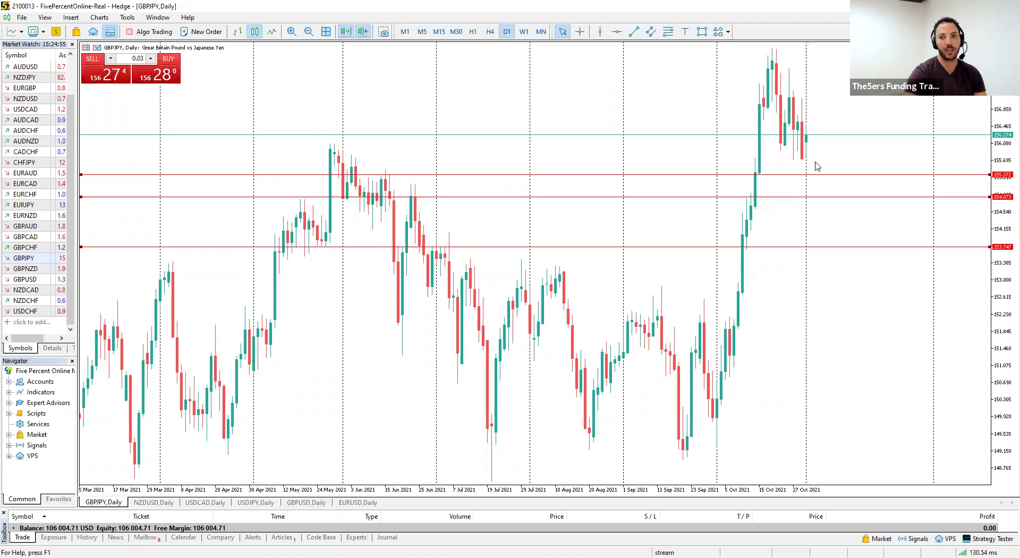
{"action": "left_click", "coordinate": [631, 35]}
{"action": "left_click_drag", "start_coordinate": [818, 176], "coordinate": [845, 114]}
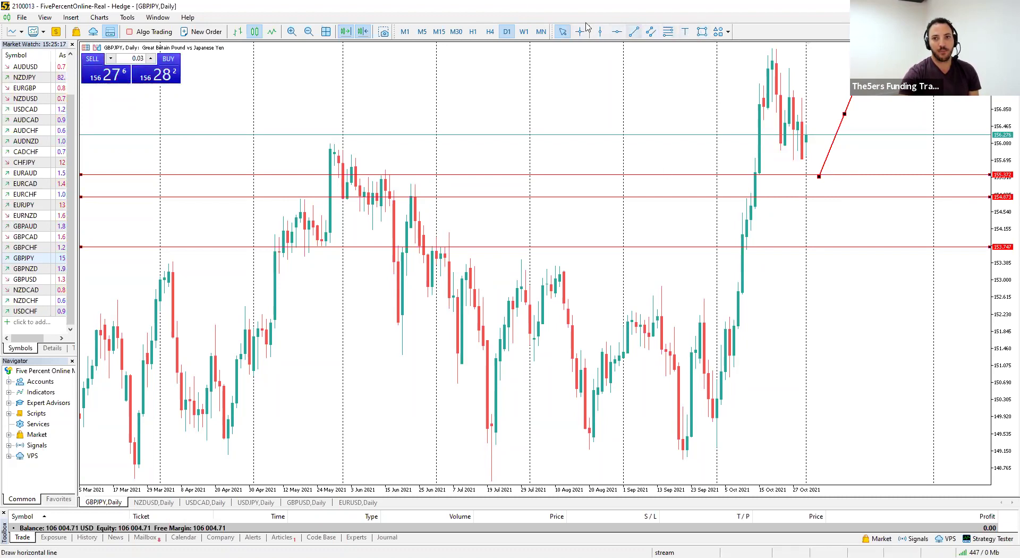
Box GBPJPY's early-October base as a demand zone, then move the USDJPY daily tab to the end.
{"action": "left_click", "coordinate": [702, 31]}
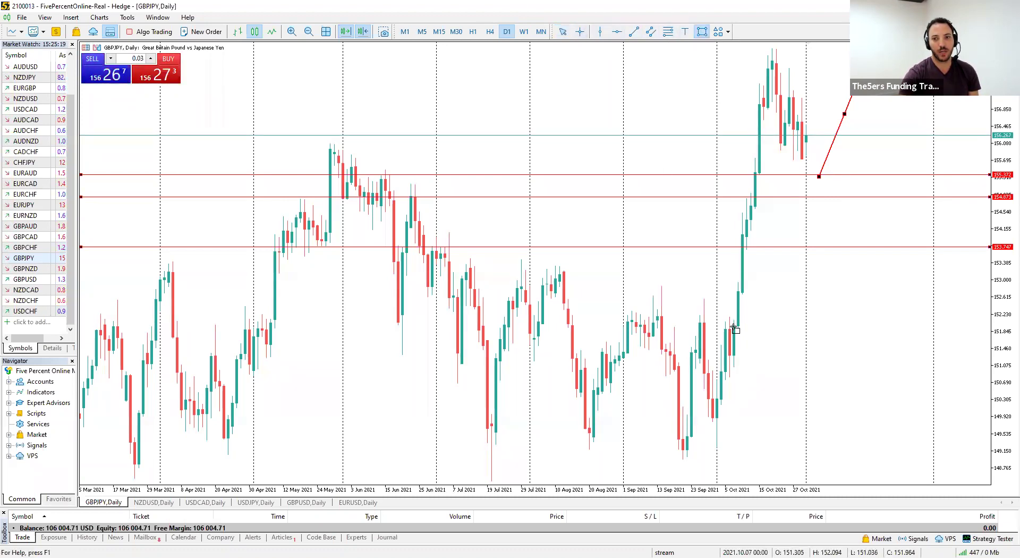
{"action": "left_click_drag", "start_coordinate": [730, 316], "coordinate": [971, 373]}
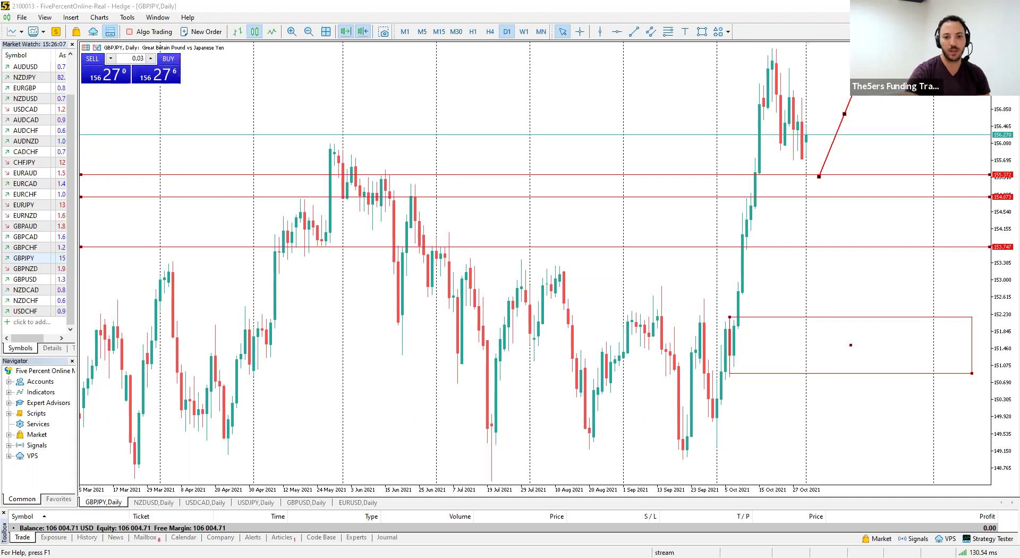
{"action": "left_click", "coordinate": [259, 502]}
{"action": "left_click_drag", "start_coordinate": [262, 505], "coordinate": [388, 504]}
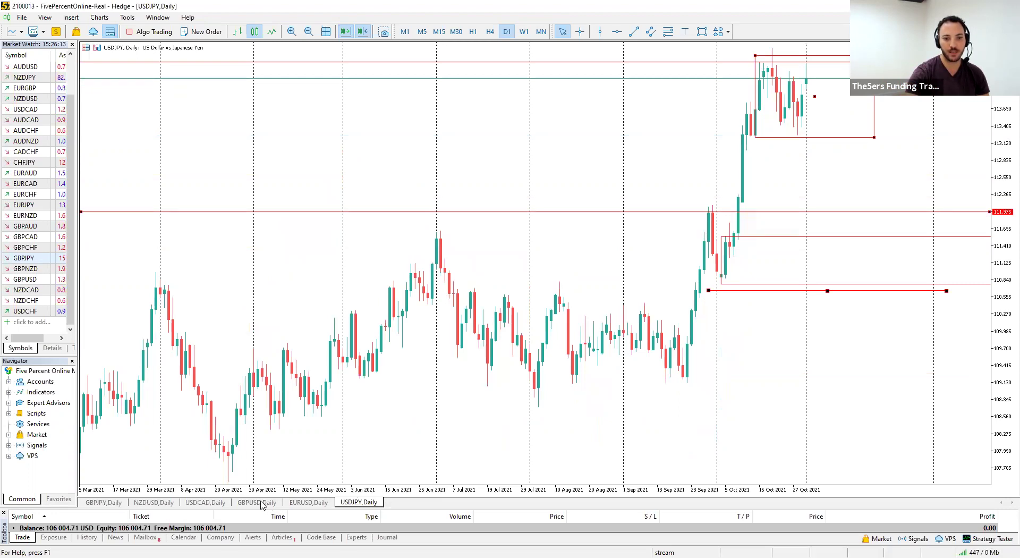
Move the USDCAD tab to the end, return to GBPJPY, and load GBPNZD in its place.
{"action": "left_click", "coordinate": [212, 502]}
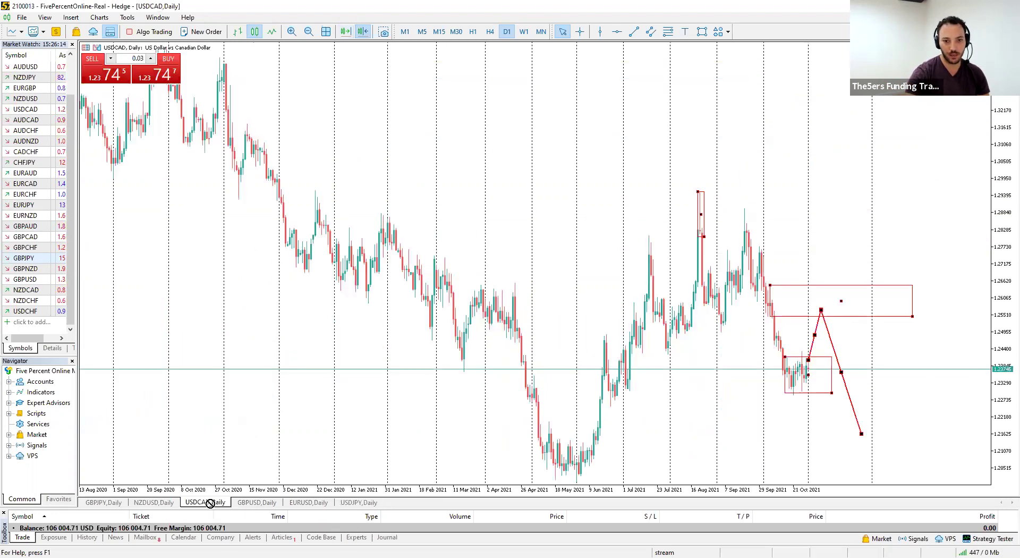
{"action": "left_click_drag", "start_coordinate": [313, 502], "coordinate": [319, 504]}
{"action": "left_click", "coordinate": [263, 503]}
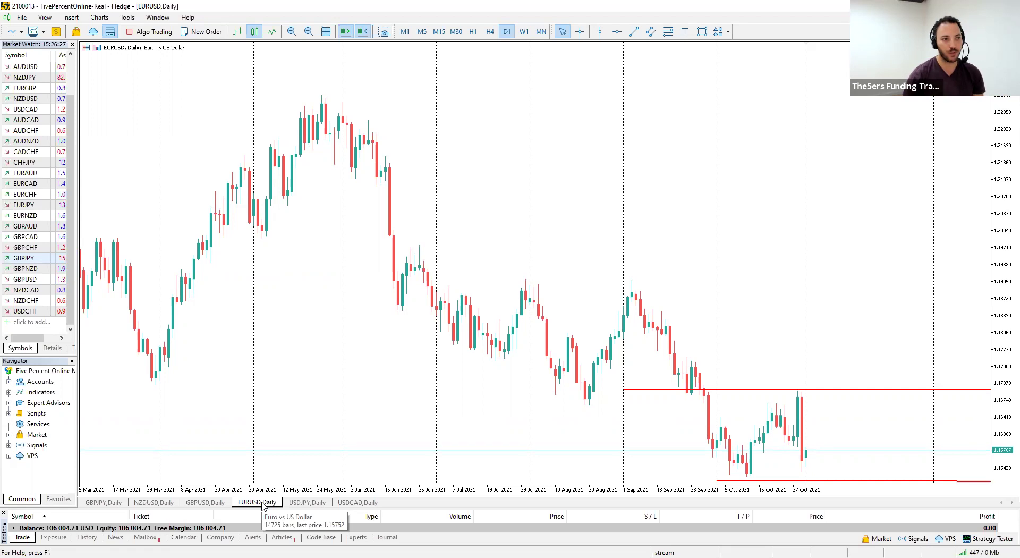
{"action": "left_click", "coordinate": [98, 501]}
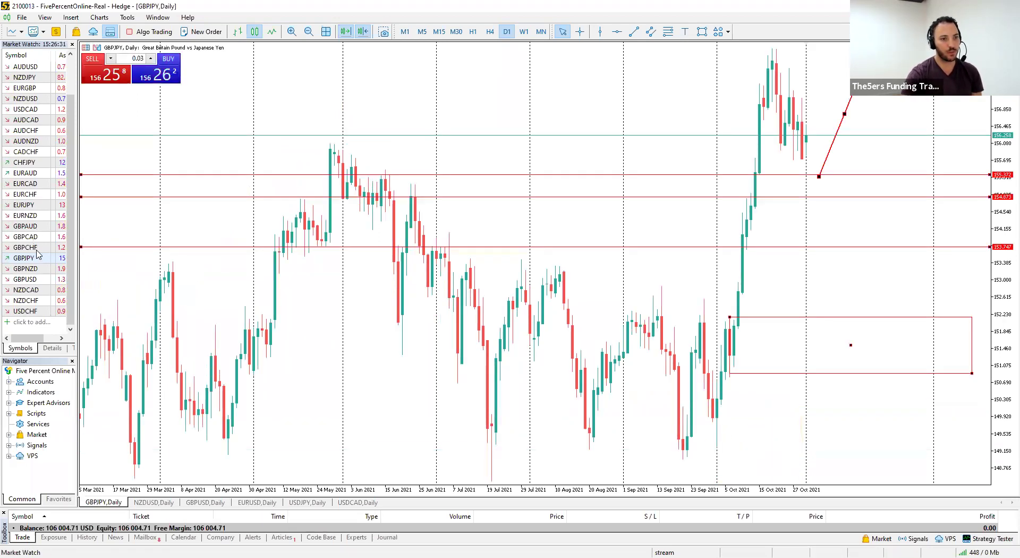
{"action": "left_click", "coordinate": [27, 268]}
{"action": "left_click_drag", "start_coordinate": [223, 315], "coordinate": [223, 314]}
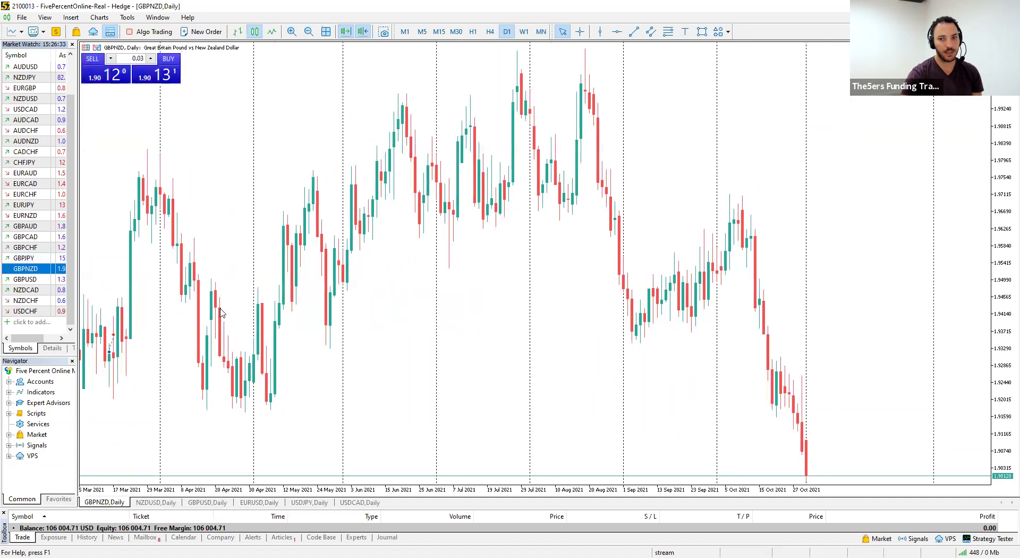
Zoom out and draw a rectangle zone near 1.90 from February 2021 onward.
{"action": "left_click", "coordinate": [312, 32]}
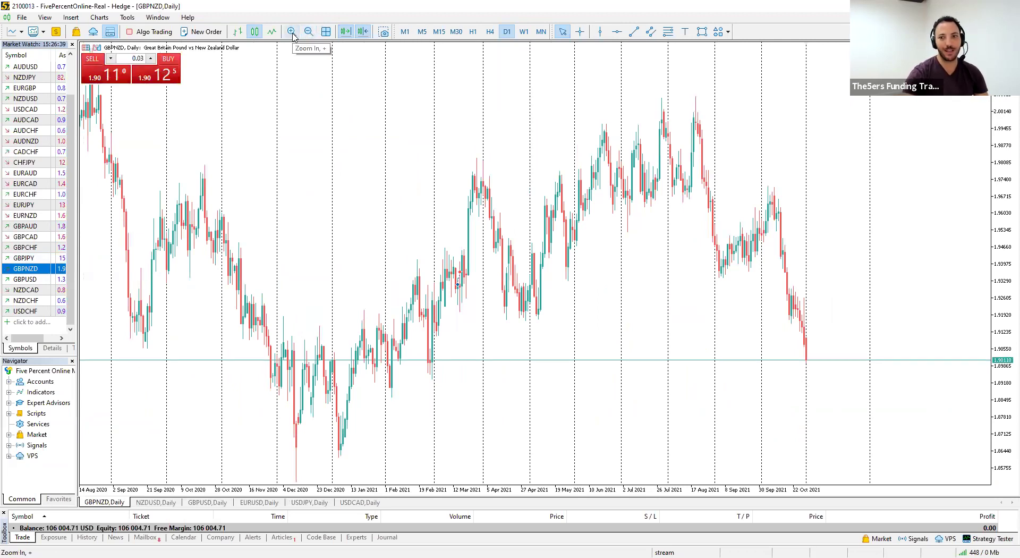
{"action": "left_click", "coordinate": [702, 32]}
{"action": "mouse_move", "coordinate": [428, 365]}
{"action": "left_mouse_down"}
{"action": "mouse_move", "coordinate": [774, 394]}
{"action": "mouse_move", "coordinate": [840, 375]}
{"action": "mouse_move", "coordinate": [878, 380]}
{"action": "left_mouse_up"}
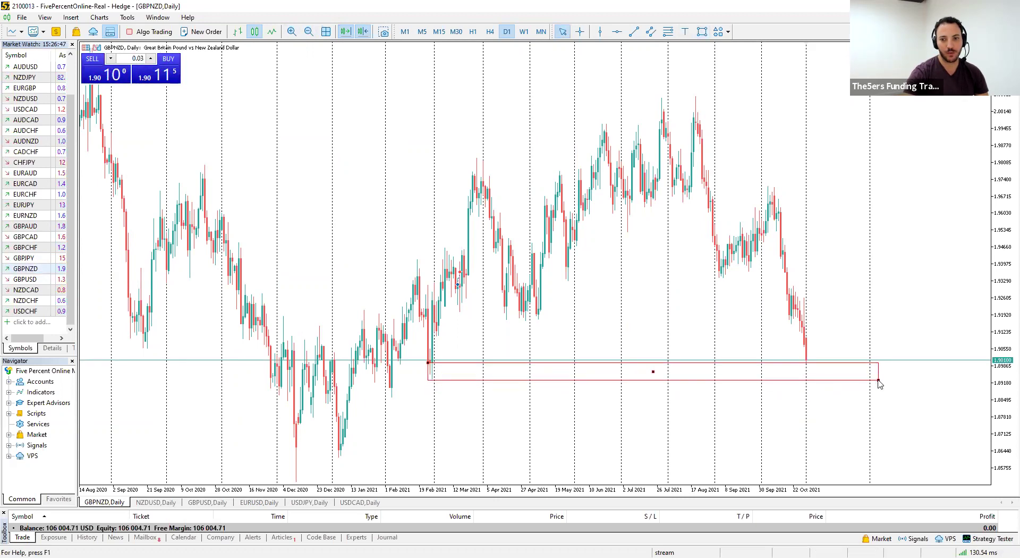
Adjust the zoom and mark a second zone around 1.92 at the mid-October candles.
{"action": "left_click", "coordinate": [292, 32]}
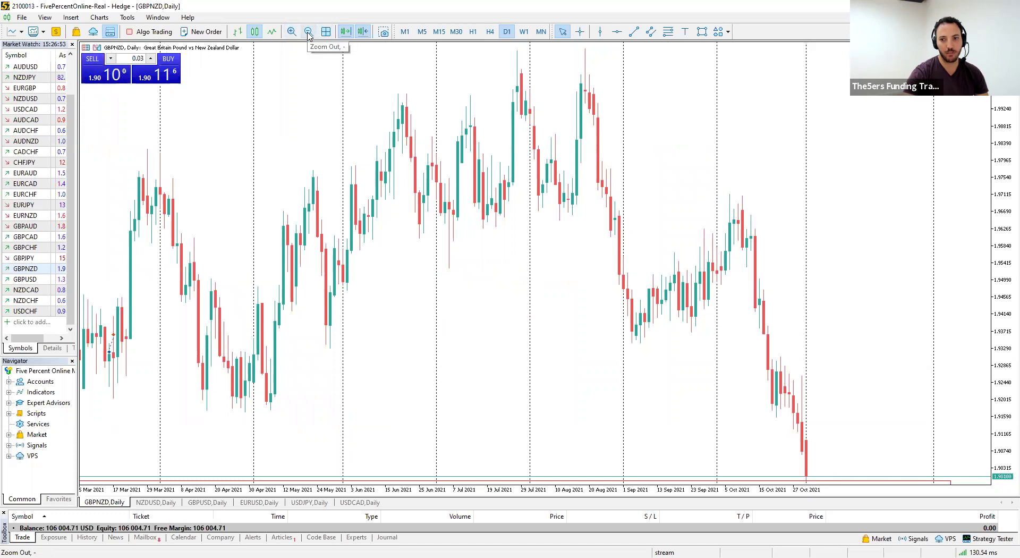
{"action": "left_click", "coordinate": [292, 32]}
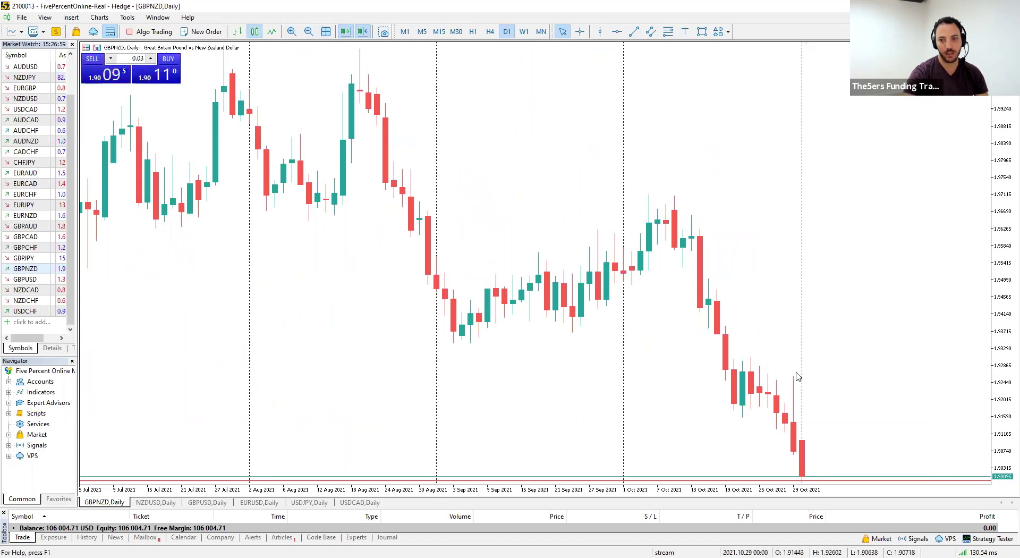
{"action": "mouse_move", "coordinate": [794, 453]}
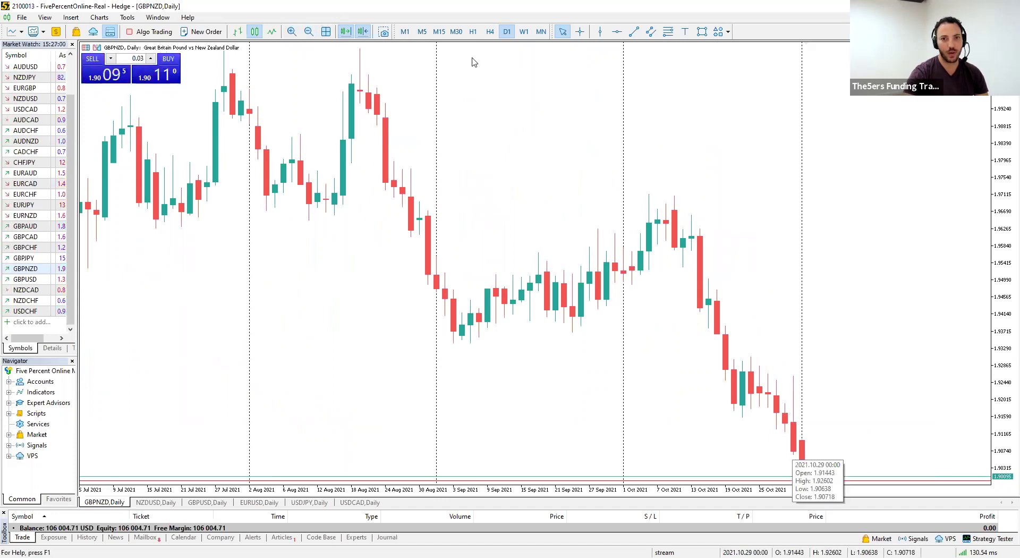
{"action": "left_click", "coordinate": [308, 31]}
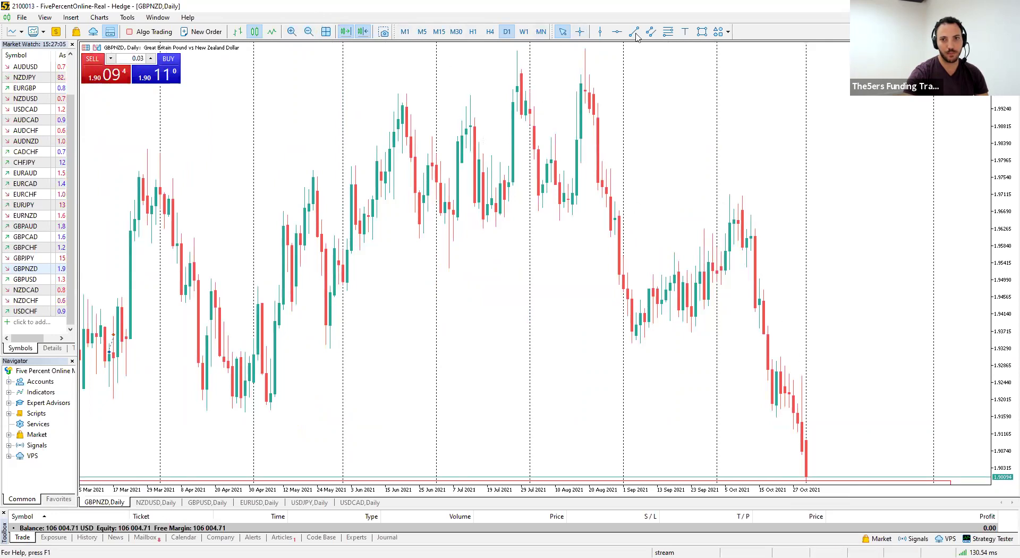
{"action": "left_click", "coordinate": [702, 31]}
{"action": "left_click_drag", "start_coordinate": [799, 376], "coordinate": [951, 405]}
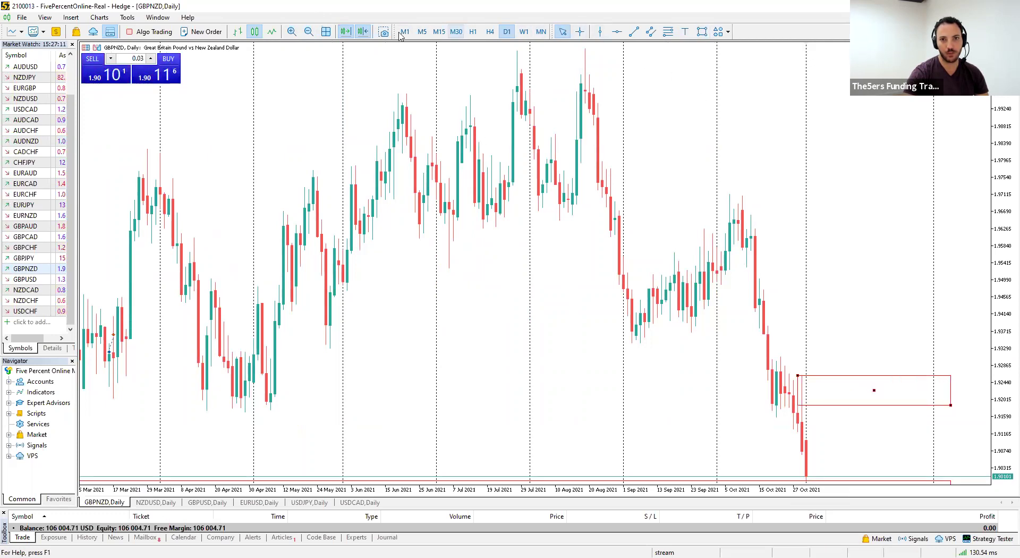
Mark a third zone at the early-October high near 1.967, then switch to H1.
{"action": "left_click", "coordinate": [702, 31]}
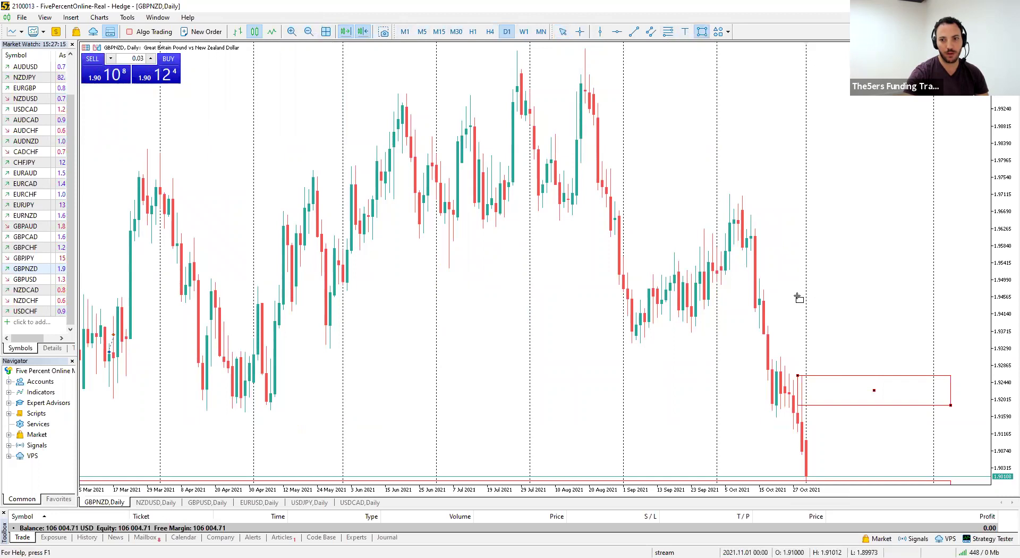
{"action": "left_click_drag", "start_coordinate": [724, 192], "coordinate": [963, 215]}
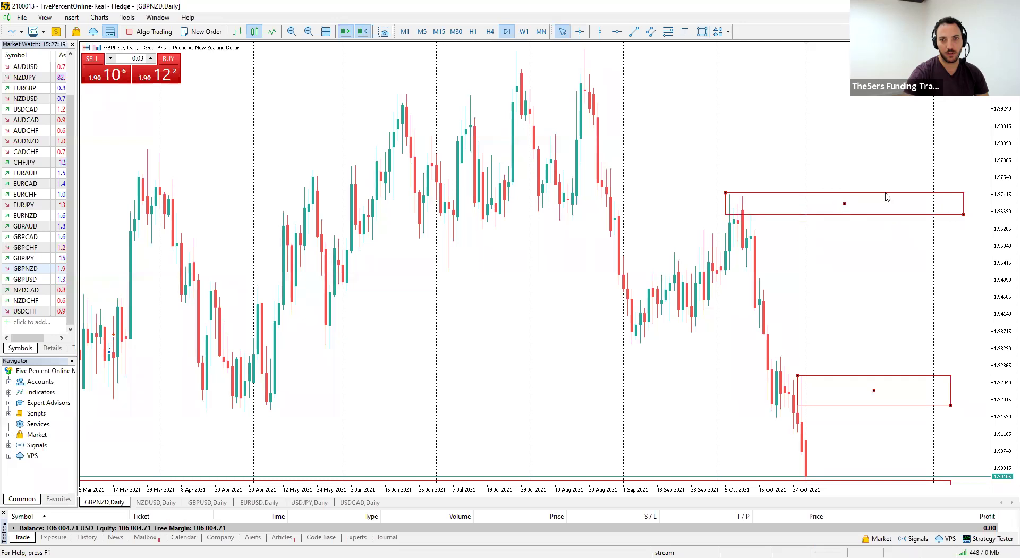
{"action": "left_click", "coordinate": [473, 31]}
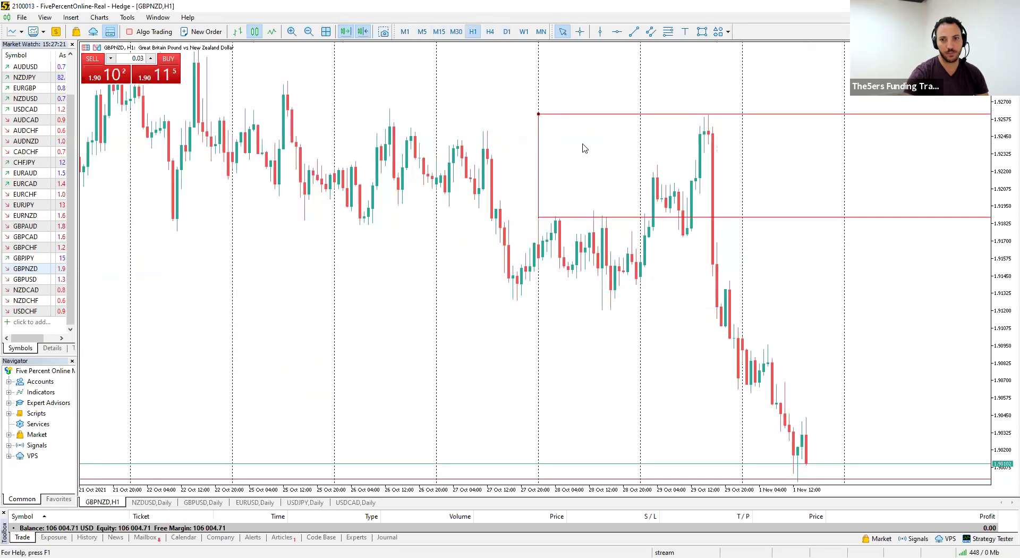
On the H1 chart, draw a small rectangle at the 29 Oct hourly high and compress the price scale.
{"action": "left_click", "coordinate": [308, 32]}
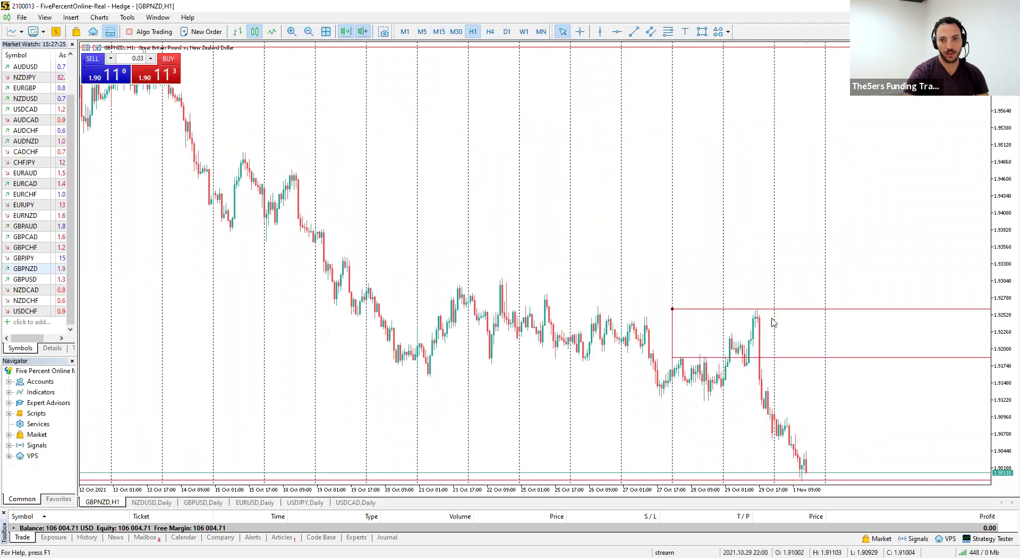
{"action": "left_click", "coordinate": [507, 31]}
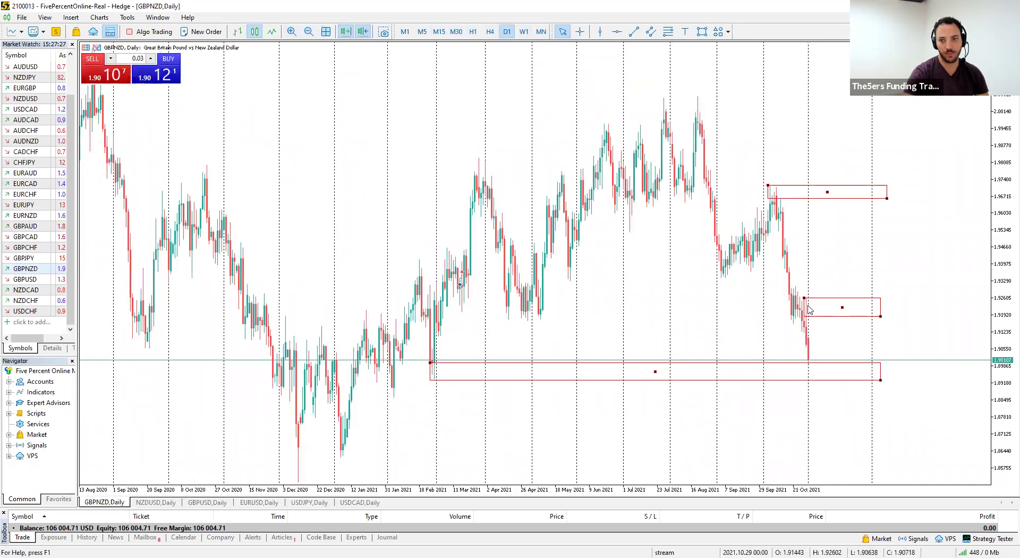
{"action": "left_click", "coordinate": [473, 32]}
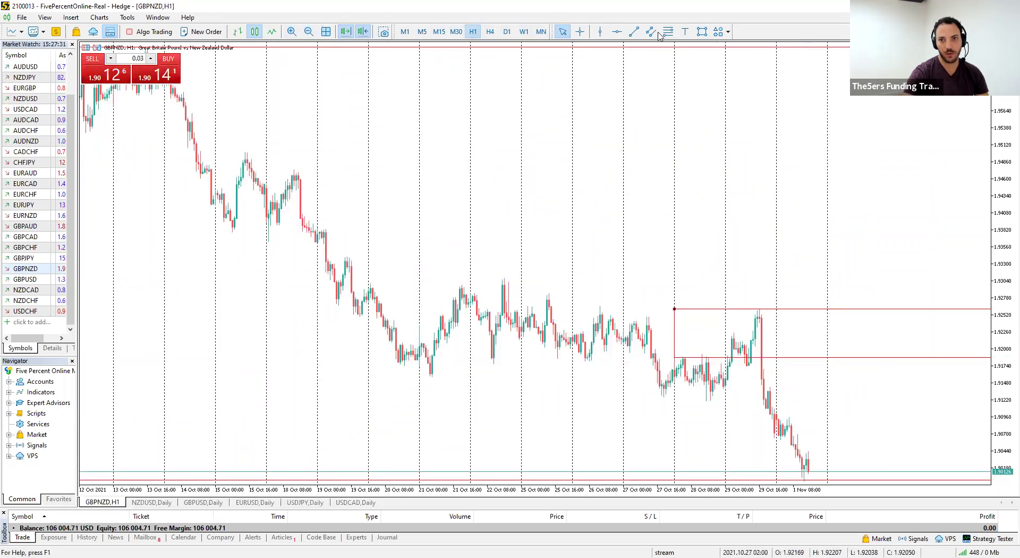
{"action": "left_click", "coordinate": [702, 31]}
{"action": "mouse_move", "coordinate": [751, 305]}
{"action": "left_mouse_down"}
{"action": "mouse_move", "coordinate": [832, 327]}
{"action": "mouse_move", "coordinate": [925, 326]}
{"action": "left_mouse_up"}
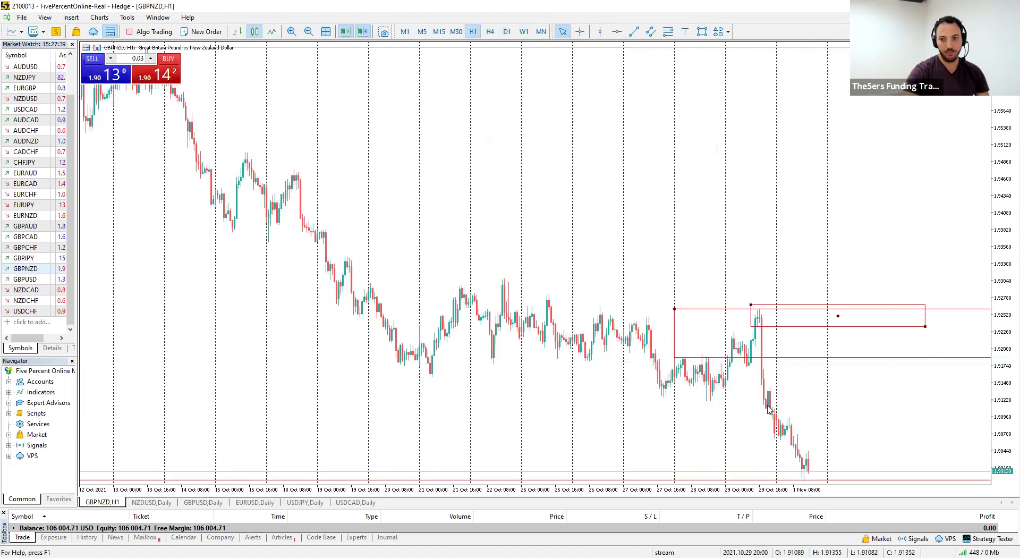
{"action": "left_click_drag", "start_coordinate": [997, 301], "coordinate": [1004, 352]}
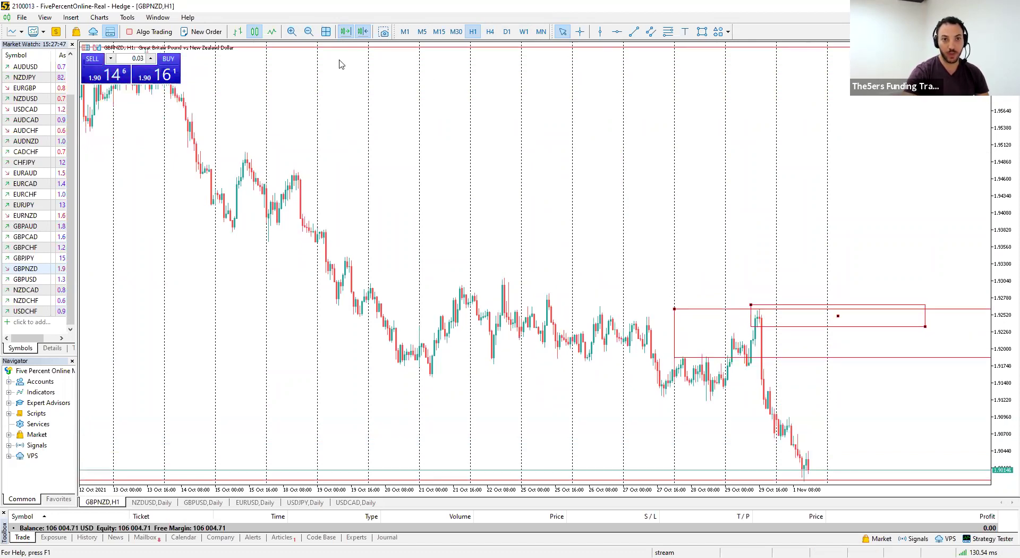
Adjust the hourly zoom, then return GBPNZD to the daily timeframe zoomed in.
{"action": "left_click", "coordinate": [310, 33]}
{"action": "left_click", "coordinate": [310, 33]}
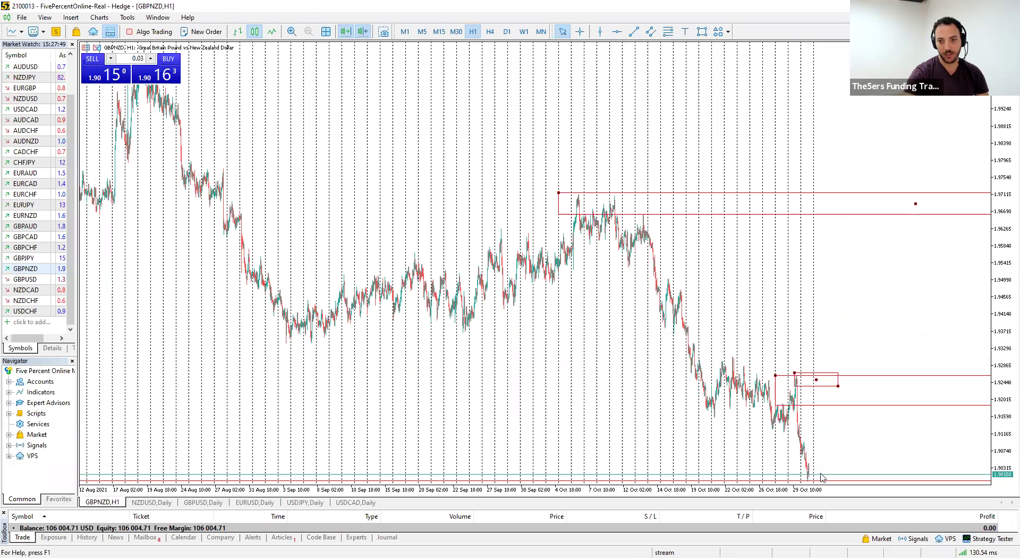
{"action": "left_click", "coordinate": [292, 31]}
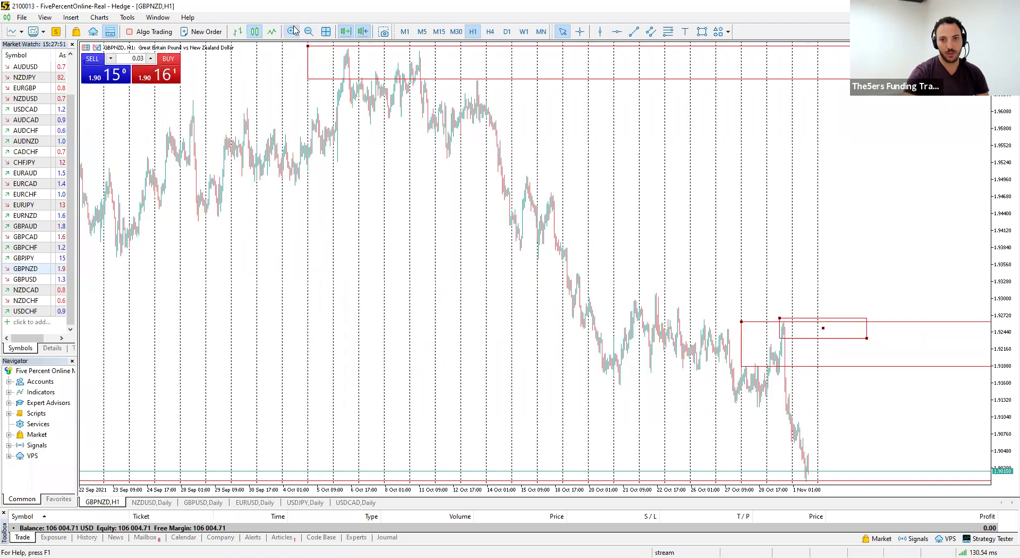
{"action": "left_click", "coordinate": [507, 31]}
{"action": "left_click", "coordinate": [291, 31]}
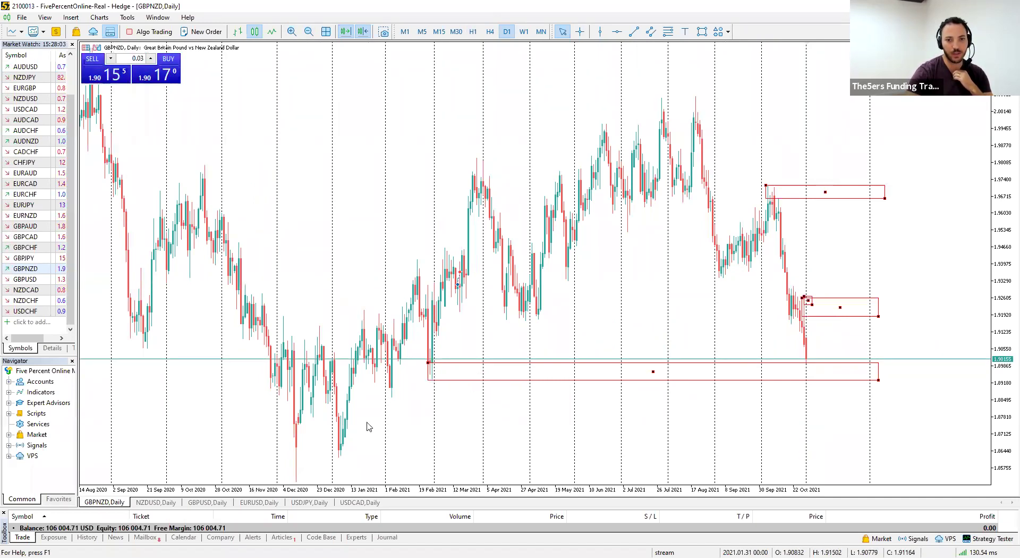
Draw a demand zone at the December 2020 lows near 1.86 to the right edge, then select NZDJPY.
{"action": "left_click", "coordinate": [702, 32]}
{"action": "mouse_move", "coordinate": [337, 443]}
{"action": "left_mouse_down"}
{"action": "mouse_move", "coordinate": [577, 459]}
{"action": "mouse_move", "coordinate": [942, 461]}
{"action": "left_mouse_up"}
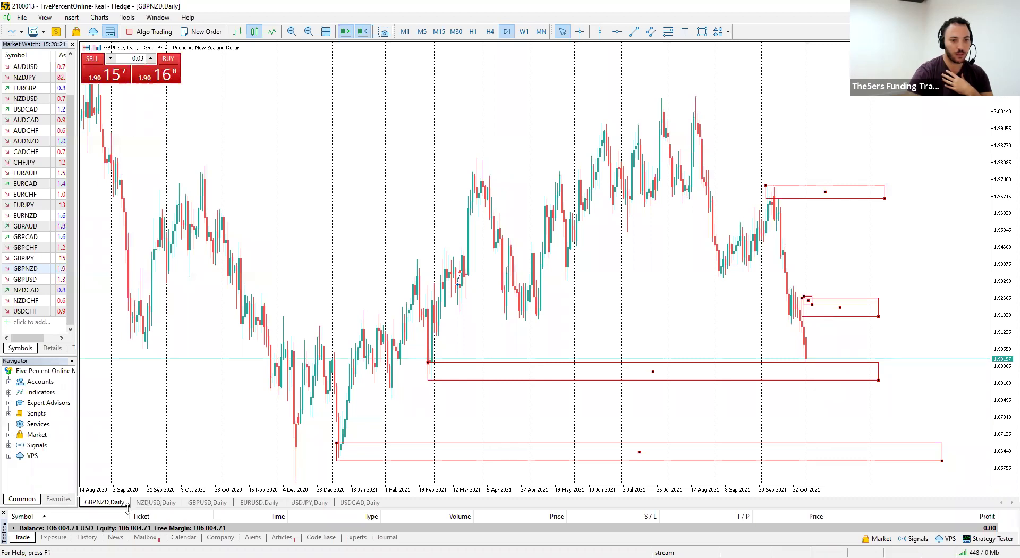
{"action": "double_click", "coordinate": [21, 78]}
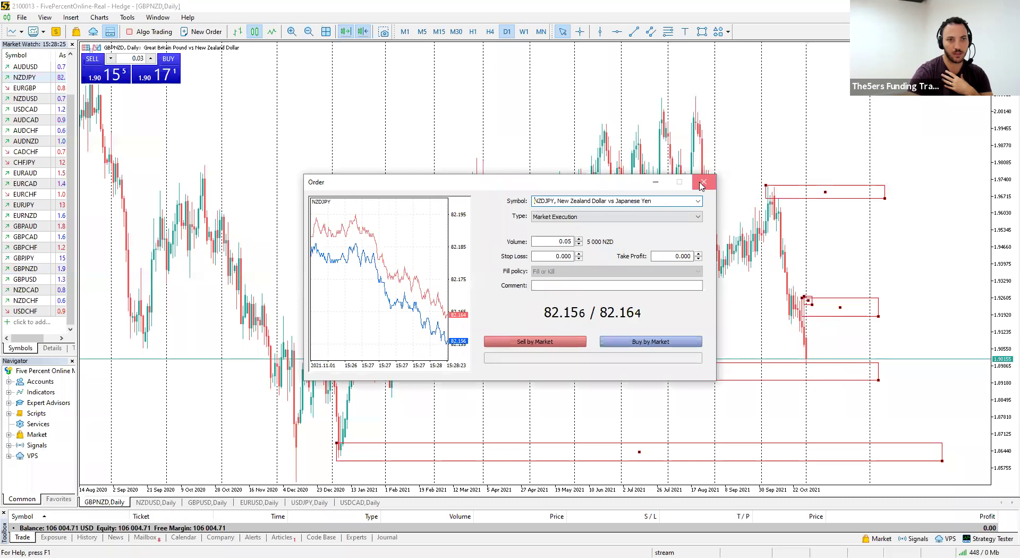
Dismiss the order window, load NZDJPY onto the chart and view it on W1.
{"action": "left_click", "coordinate": [702, 183]}
{"action": "left_click_drag", "start_coordinate": [252, 169], "coordinate": [253, 172]}
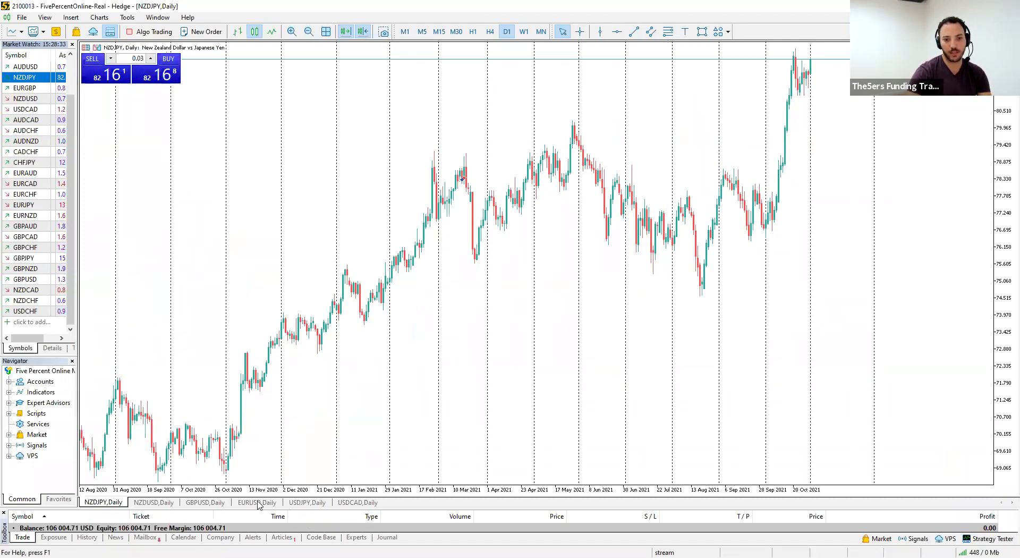
{"action": "left_click", "coordinate": [168, 503]}
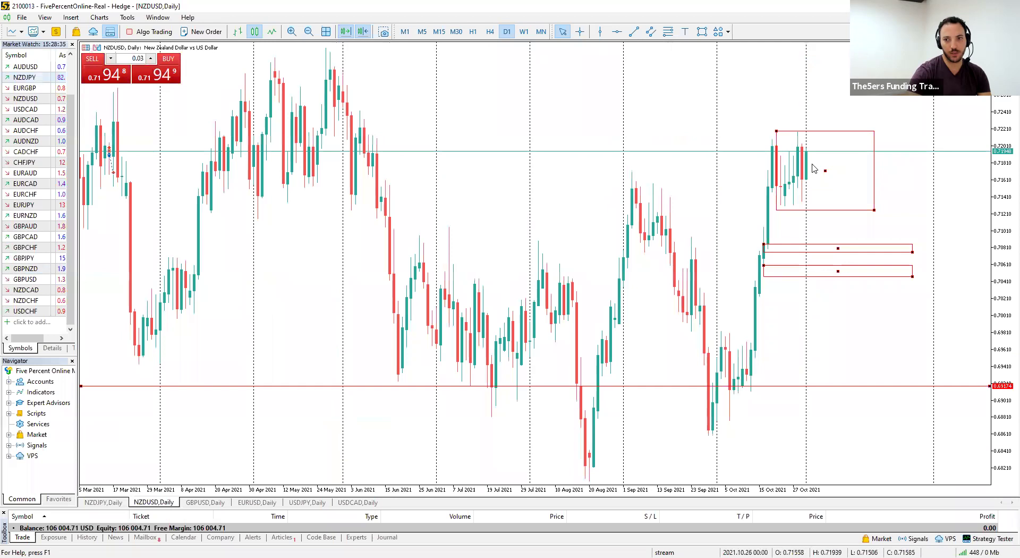
{"action": "left_click", "coordinate": [103, 502]}
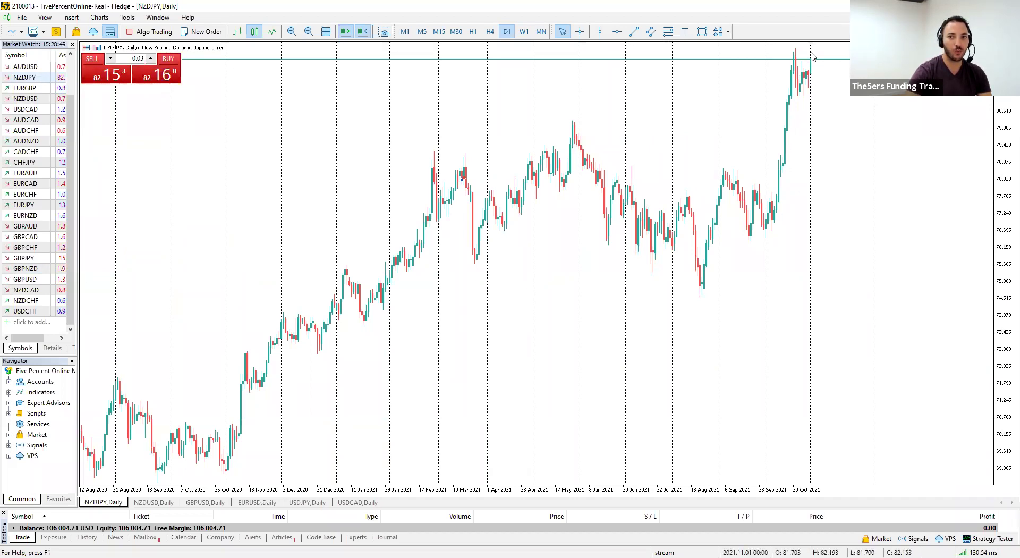
{"action": "left_click", "coordinate": [524, 31]}
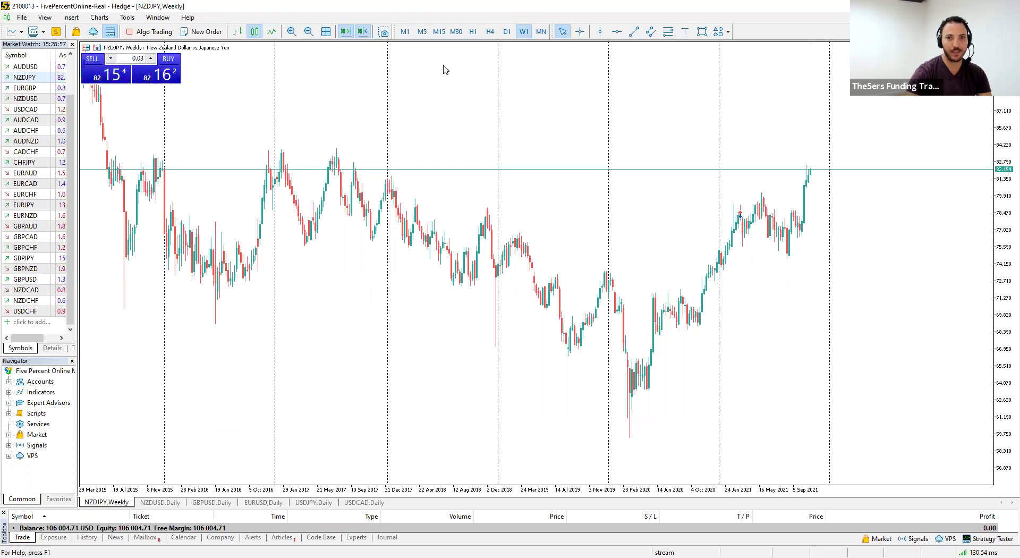
On the NZDJPY daily chart, box the late-October highs near 82 with a red rectangle.
{"action": "left_click", "coordinate": [507, 32]}
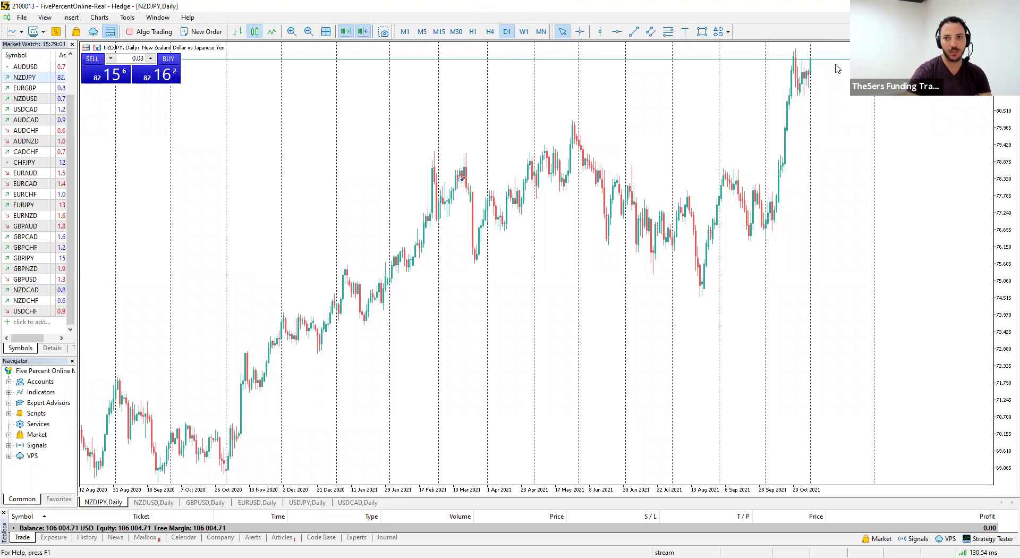
{"action": "left_click", "coordinate": [703, 33]}
{"action": "left_click_drag", "start_coordinate": [791, 49], "coordinate": [847, 97]}
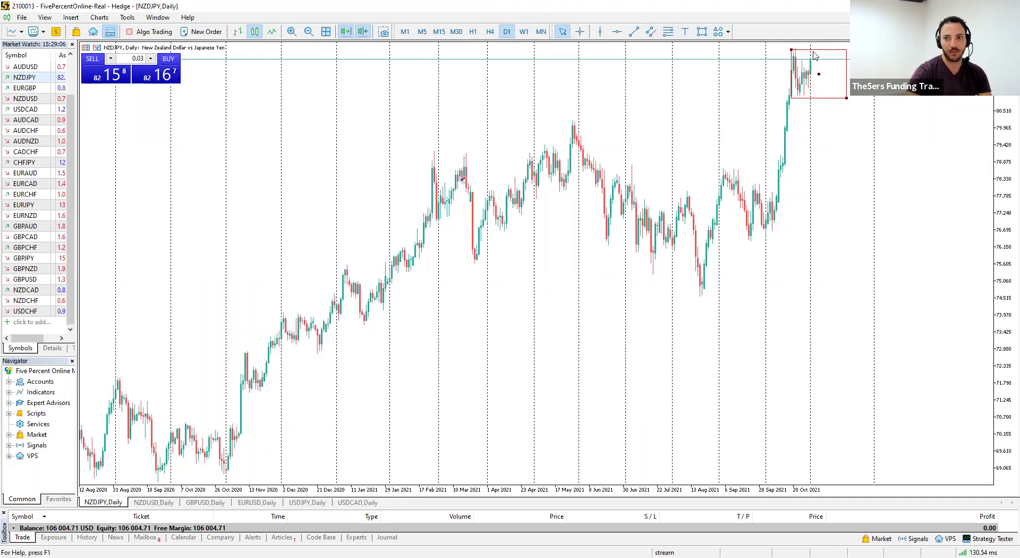